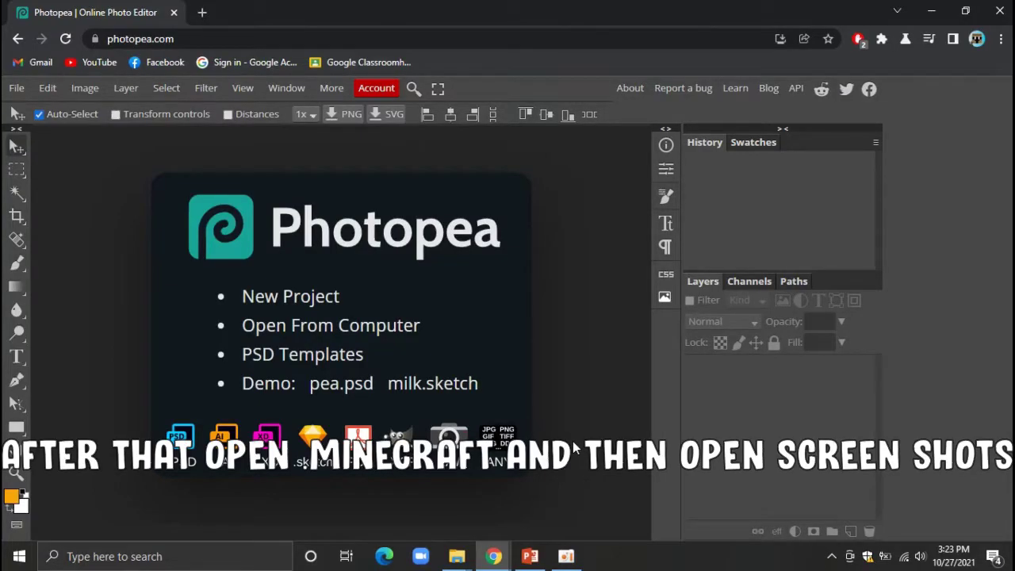
Open .minecraft > screenshots in a small Explorer window and drag 2021-10-24_16.26.36 into Photopea
{"action": "key", "text": "super+r"}
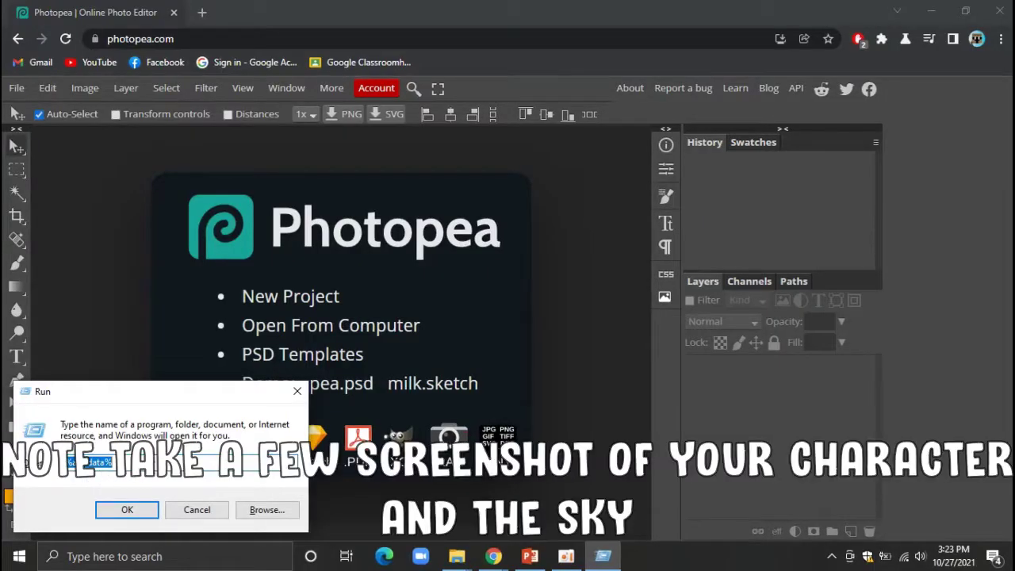
{"action": "left_click", "coordinate": [296, 391]}
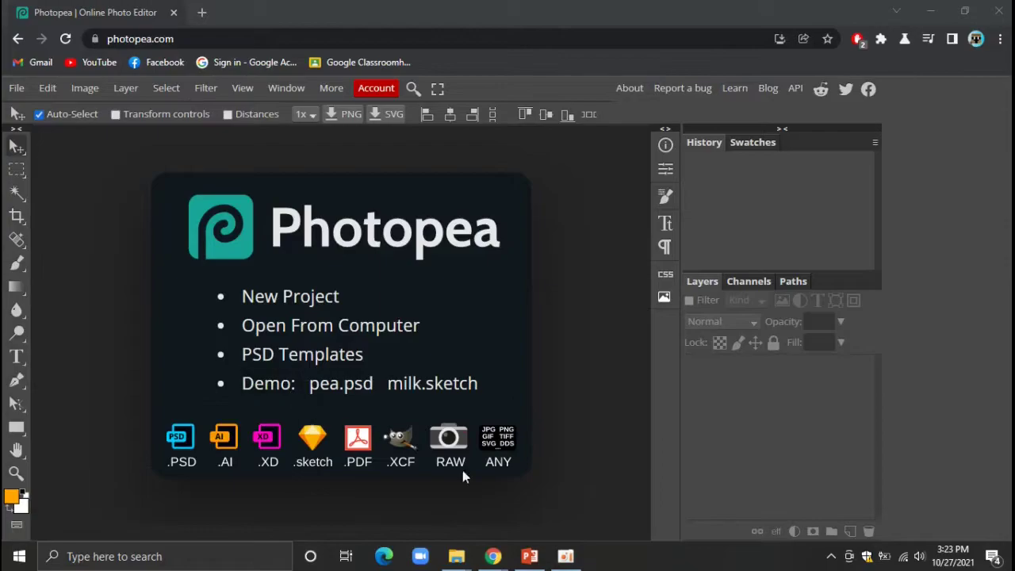
{"action": "mouse_move", "coordinate": [457, 555]}
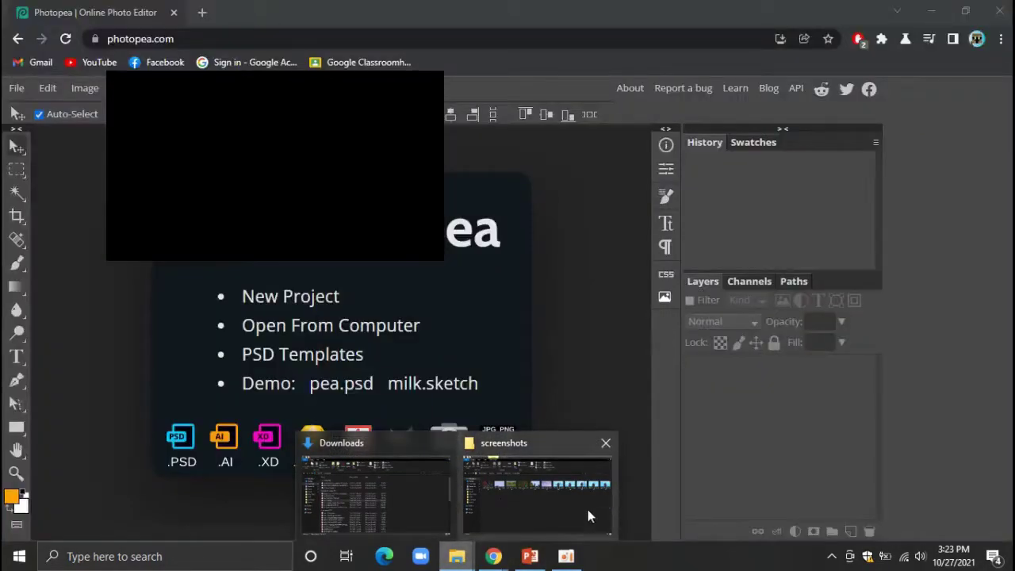
{"action": "left_click", "coordinate": [587, 509]}
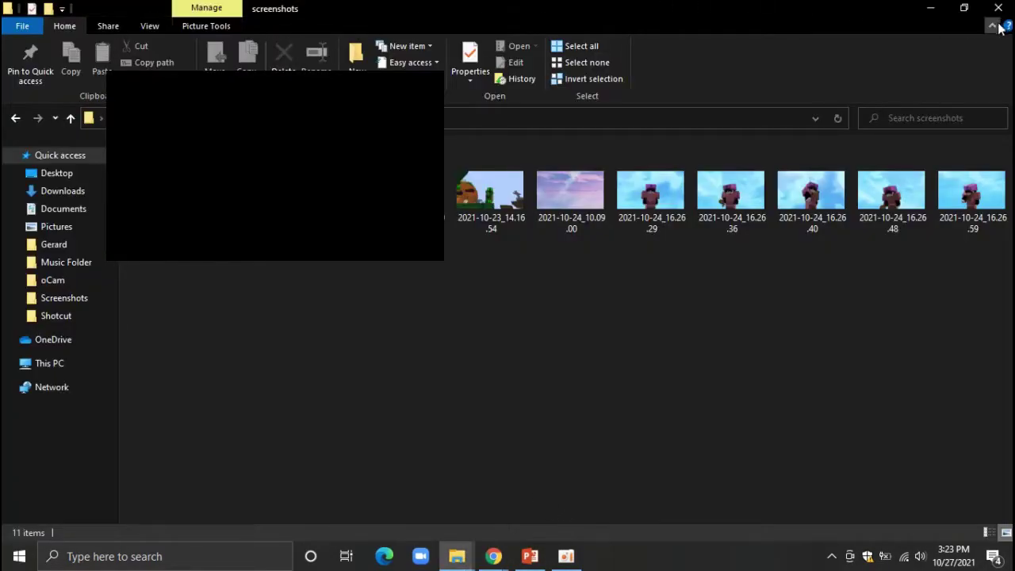
{"action": "left_click", "coordinate": [975, 8]}
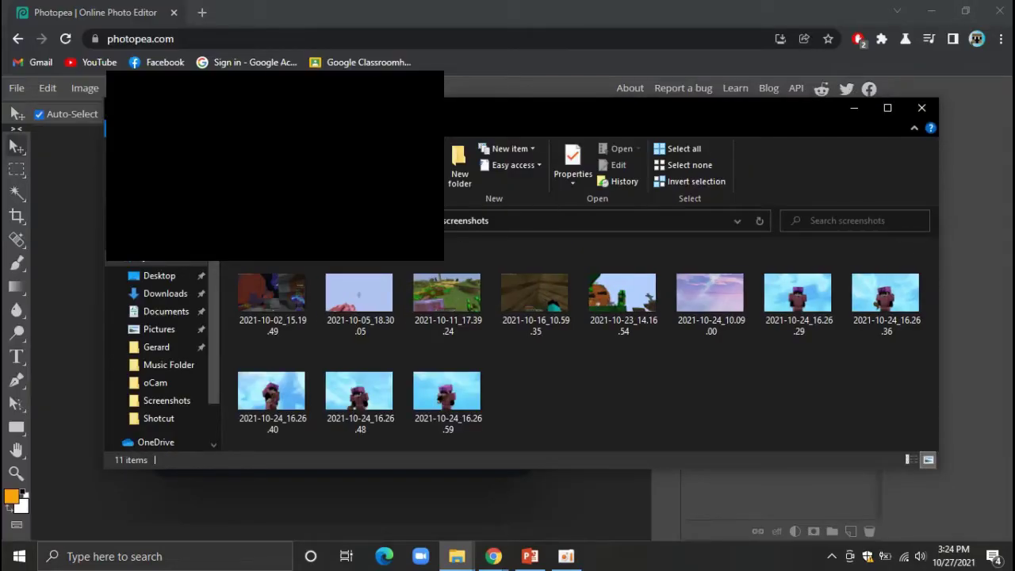
{"action": "key", "text": "alt+Up"}
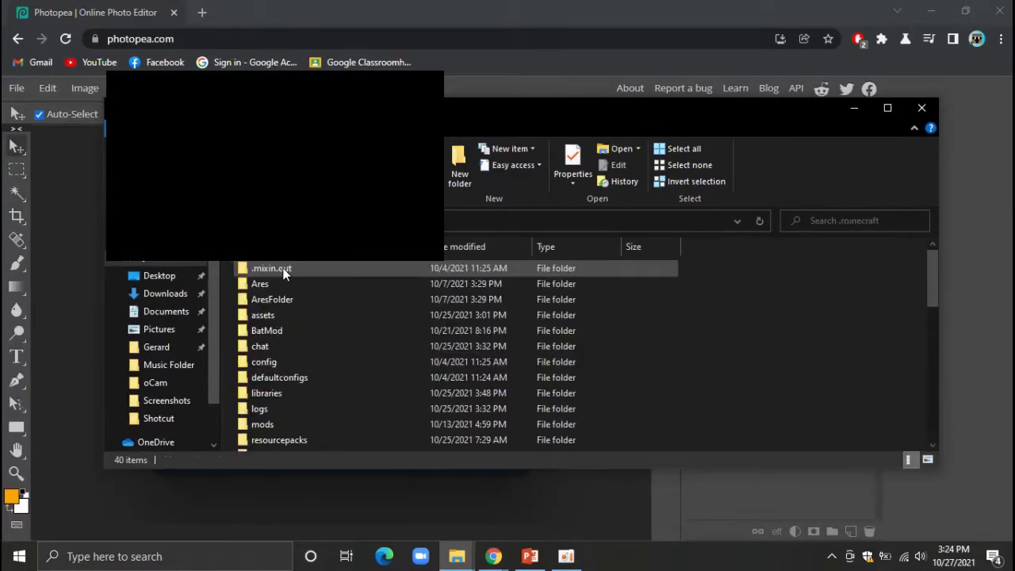
{"action": "scroll", "coordinate": [367, 429], "scroll_direction": "down", "scroll_amount": 1}
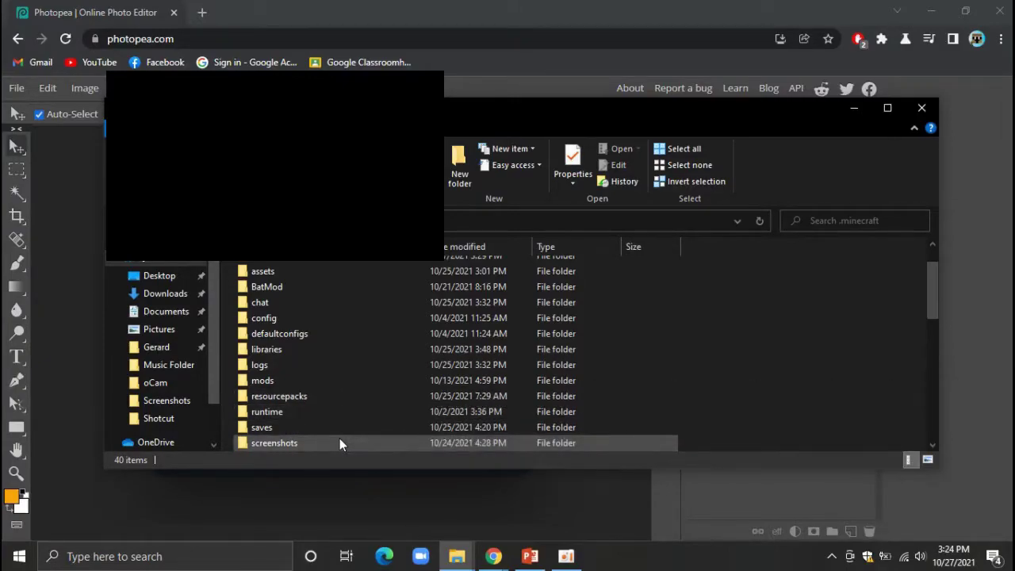
{"action": "double_click", "coordinate": [340, 440]}
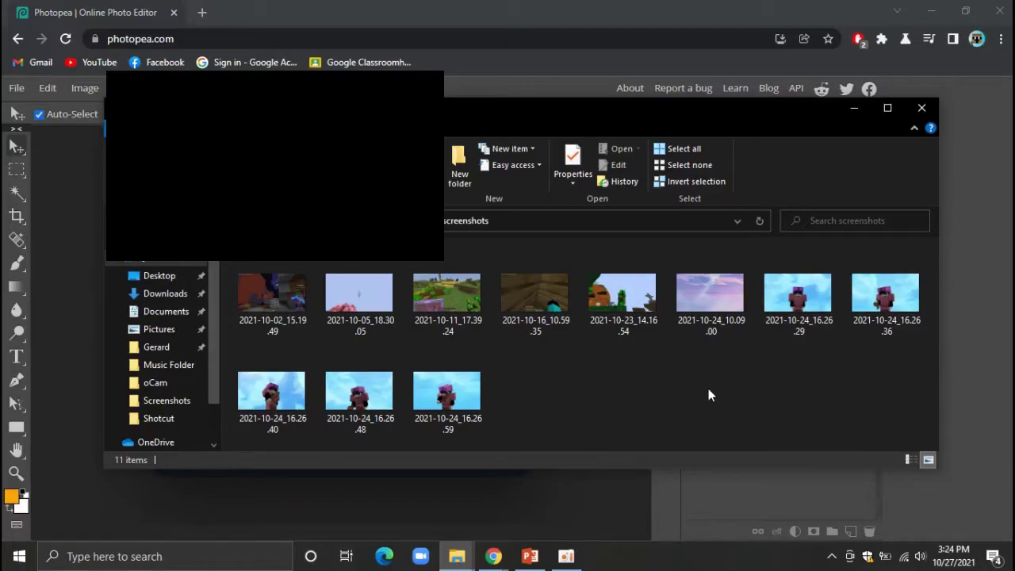
{"action": "left_click_drag", "start_coordinate": [783, 116], "coordinate": [840, 45]}
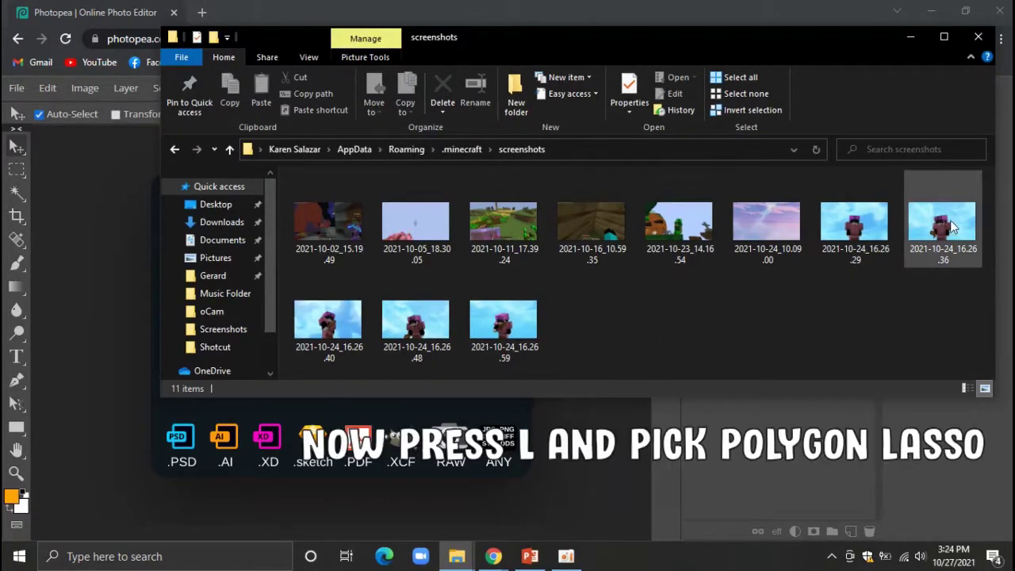
{"action": "left_click_drag", "start_coordinate": [953, 228], "coordinate": [561, 493]}
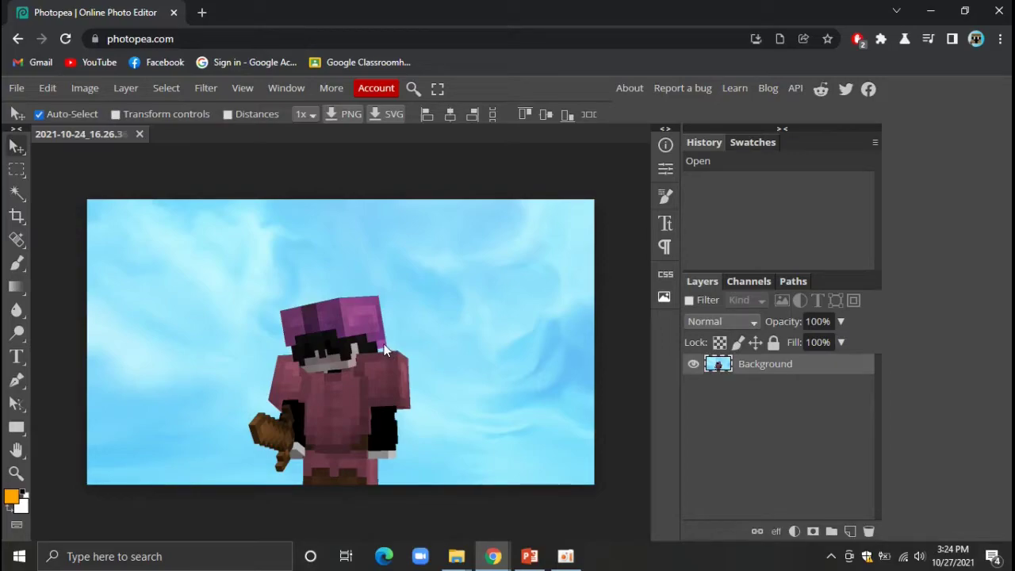
Switch the lasso to the Polygonal Lasso Select variant
{"action": "key", "text": "l"}
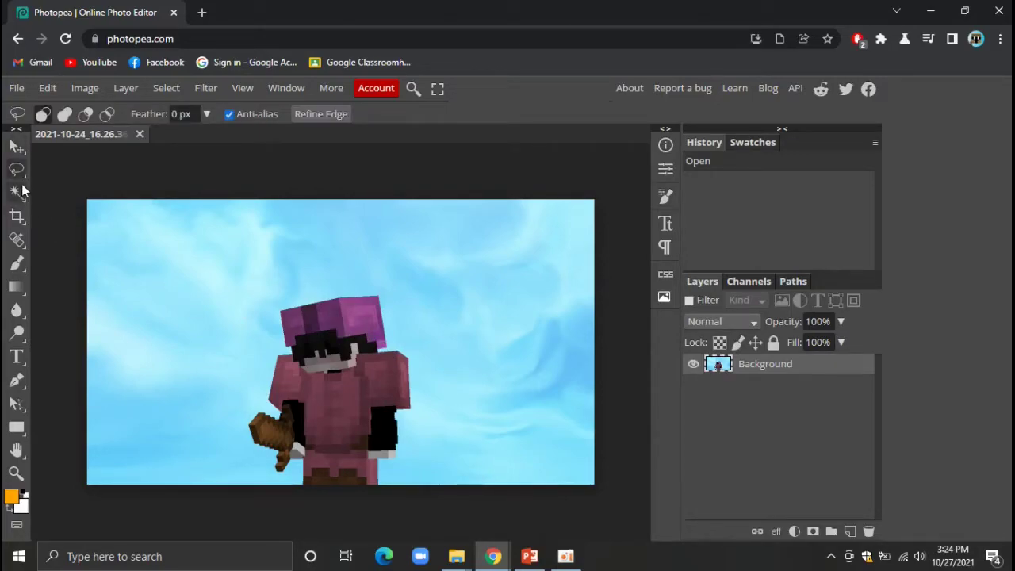
{"action": "right_click", "coordinate": [16, 170]}
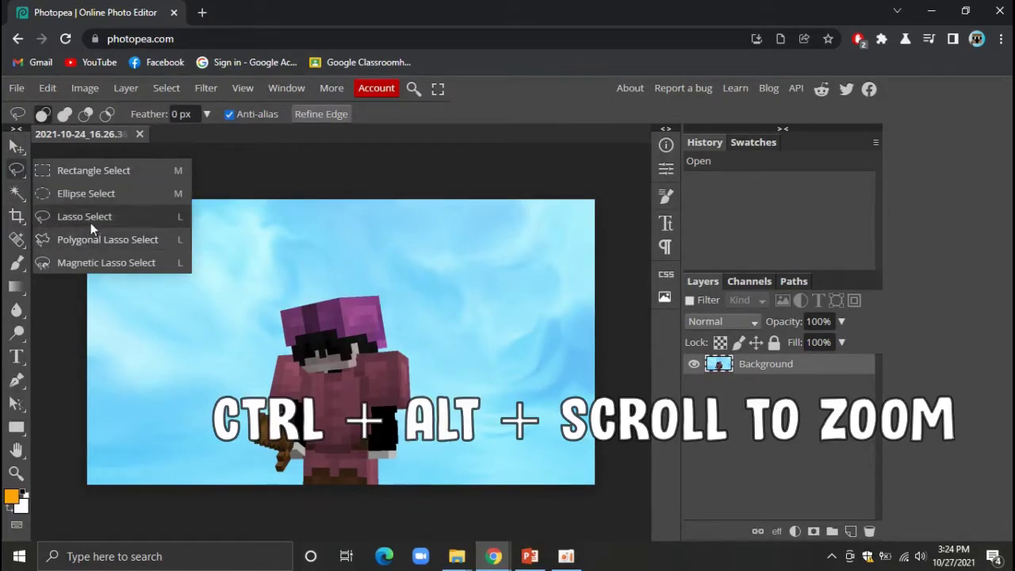
{"action": "left_click", "coordinate": [125, 241]}
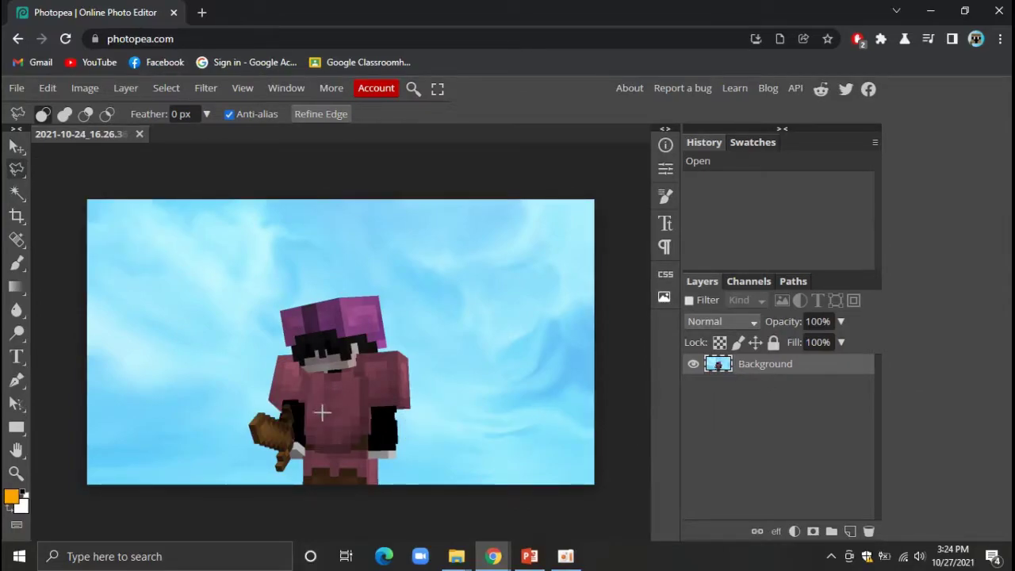
Zoom in and trace a straight-edged selection around the character and sword
{"action": "scroll", "coordinate": [314, 422], "scroll_direction": "up", "scroll_amount": 1}
{"action": "scroll", "coordinate": [314, 422], "scroll_direction": "up", "scroll_amount": 2}
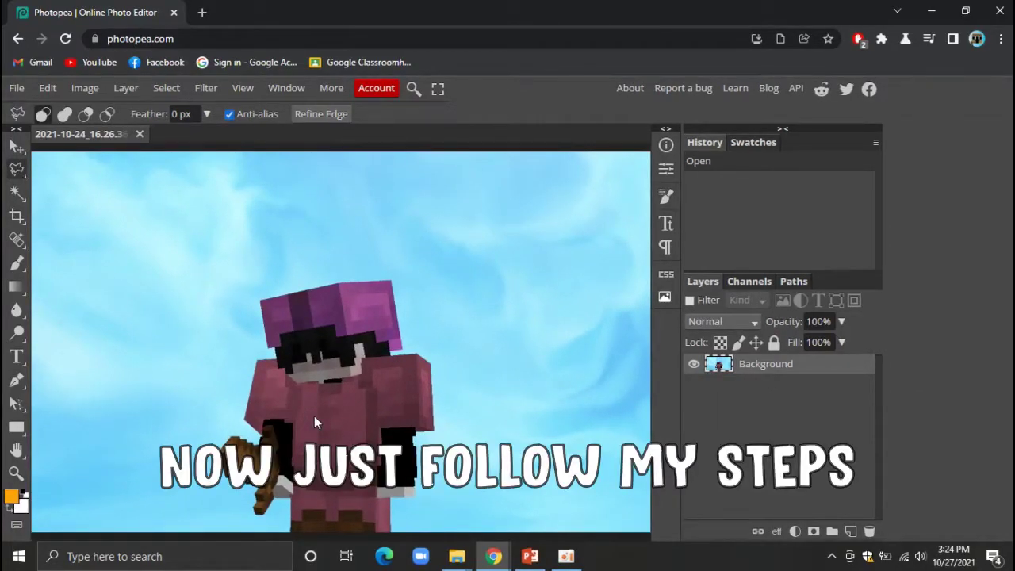
{"action": "scroll", "coordinate": [314, 423], "scroll_direction": "down", "scroll_amount": 1}
{"action": "scroll", "coordinate": [343, 495], "scroll_direction": "up", "scroll_amount": 1}
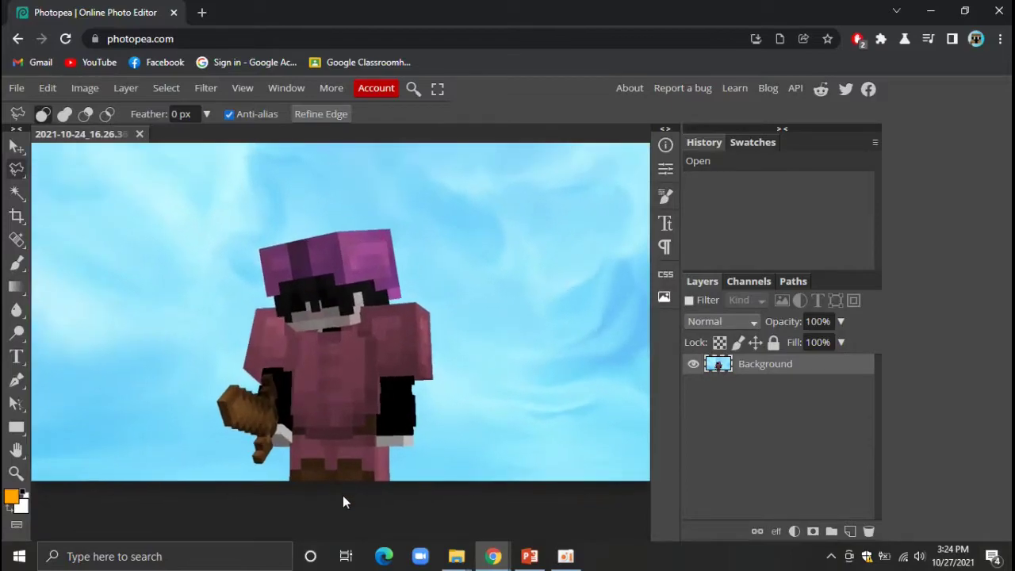
{"action": "scroll", "coordinate": [343, 494], "scroll_direction": "up", "scroll_amount": 1}
{"action": "scroll", "coordinate": [342, 495], "scroll_direction": "down", "scroll_amount": 1}
{"action": "scroll", "coordinate": [338, 433], "scroll_direction": "down", "scroll_amount": 1}
{"action": "scroll", "coordinate": [335, 411], "scroll_direction": "up", "scroll_amount": 1}
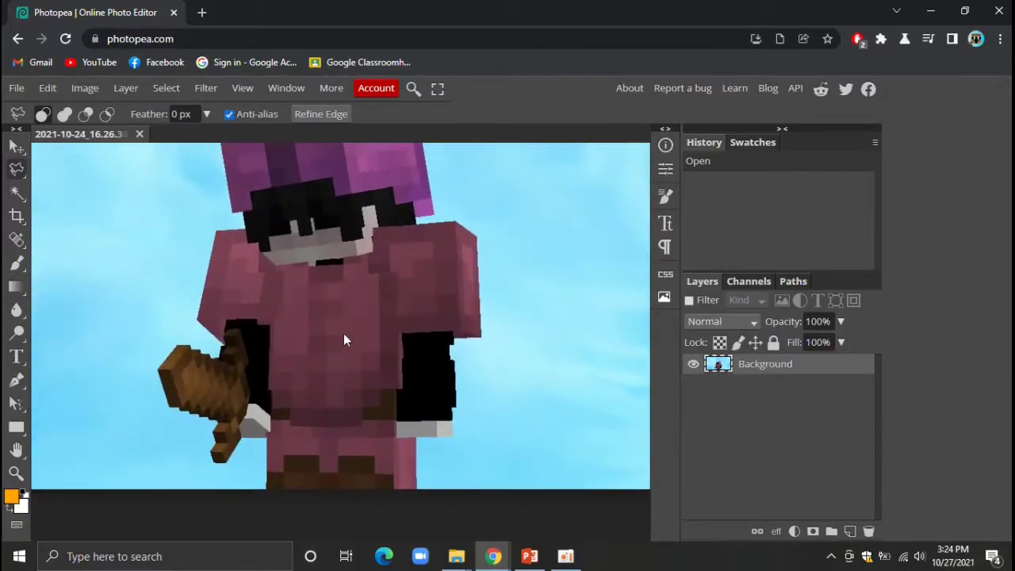
{"action": "scroll", "coordinate": [343, 333], "scroll_direction": "down", "scroll_amount": 1}
{"action": "scroll", "coordinate": [344, 307], "scroll_direction": "up", "scroll_amount": 1}
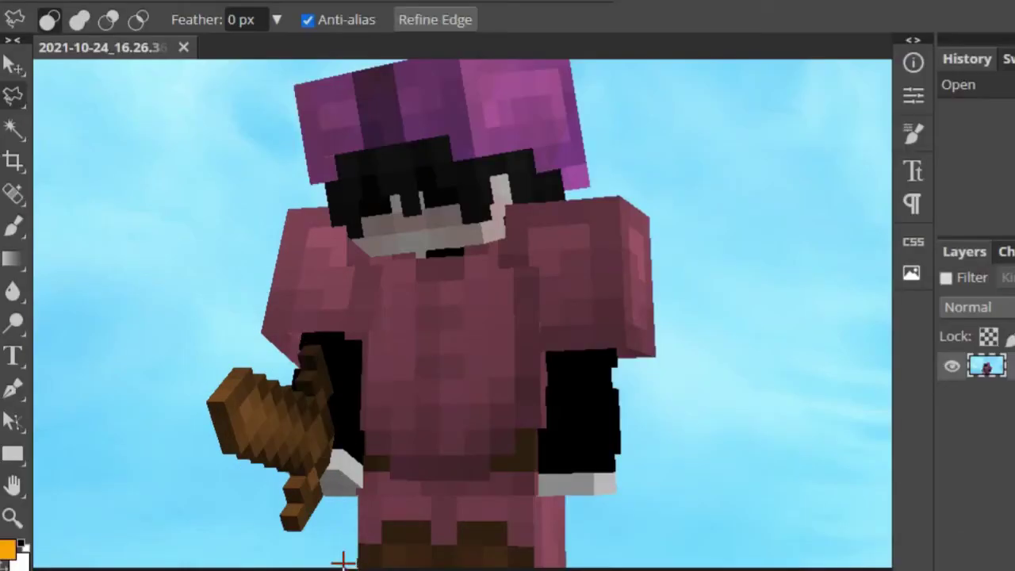
{"action": "left_click", "coordinate": [259, 501]}
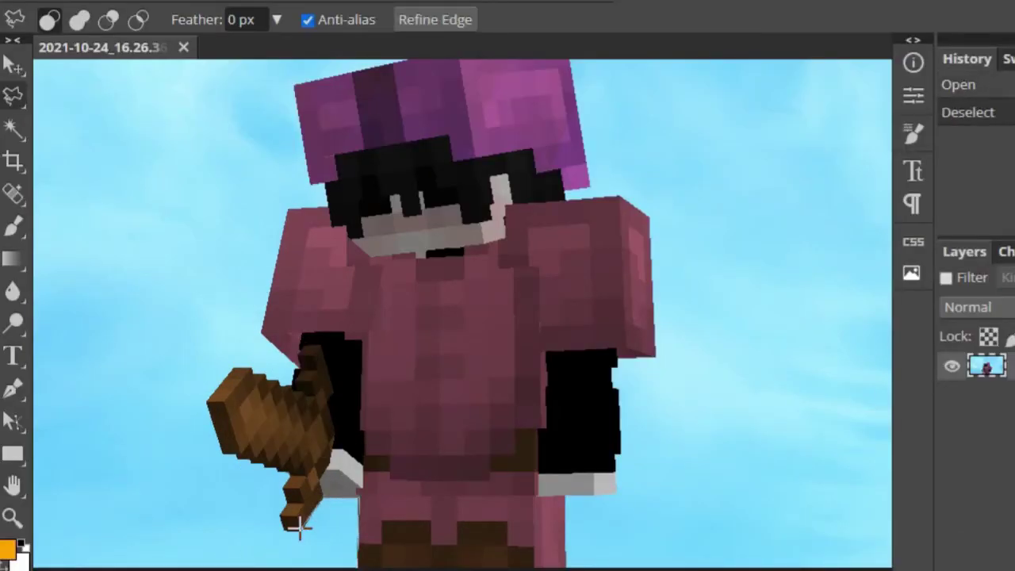
{"action": "mouse_move", "coordinate": [299, 527]}
{"action": "left_mouse_down"}
{"action": "mouse_move", "coordinate": [223, 453]}
{"action": "mouse_move", "coordinate": [238, 362]}
{"action": "mouse_move", "coordinate": [290, 386]}
{"action": "mouse_move", "coordinate": [299, 357]}
{"action": "mouse_move", "coordinate": [261, 335]}
{"action": "mouse_move", "coordinate": [283, 211]}
{"action": "mouse_move", "coordinate": [325, 208]}
{"action": "mouse_move", "coordinate": [288, 106]}
{"action": "mouse_move", "coordinate": [455, 73]}
{"action": "mouse_move", "coordinate": [576, 103]}
{"action": "mouse_move", "coordinate": [575, 250]}
{"action": "mouse_move", "coordinate": [611, 254]}
{"action": "mouse_move", "coordinate": [651, 397]}
{"action": "mouse_move", "coordinate": [618, 423]}
{"action": "mouse_move", "coordinate": [610, 517]}
{"action": "mouse_move", "coordinate": [358, 487]}
{"action": "mouse_move", "coordinate": [266, 450]}
{"action": "left_mouse_up"}
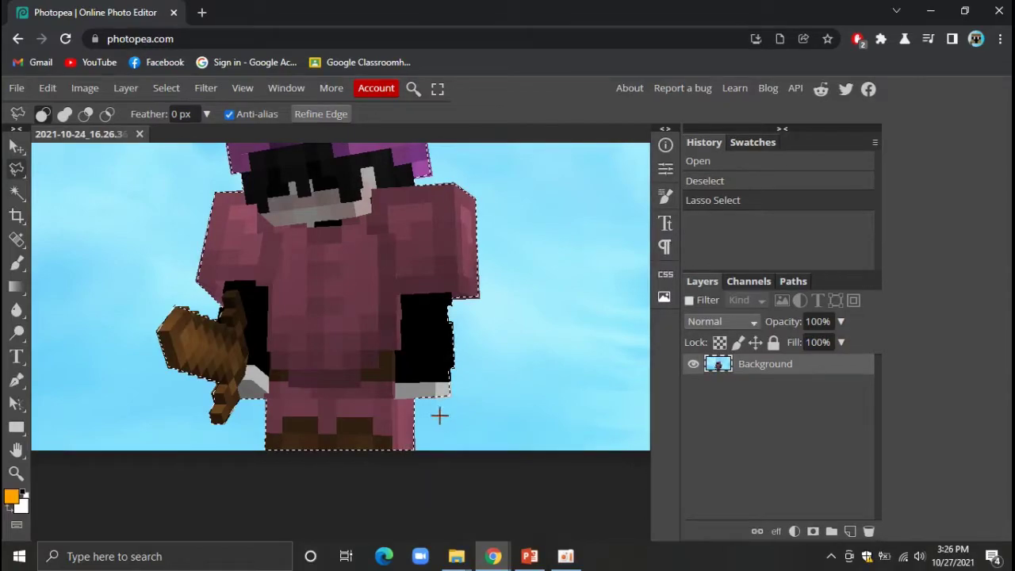
Paste the character as Layer 1, check the cut-out, and move it right
{"action": "key", "text": "ctrl+v"}
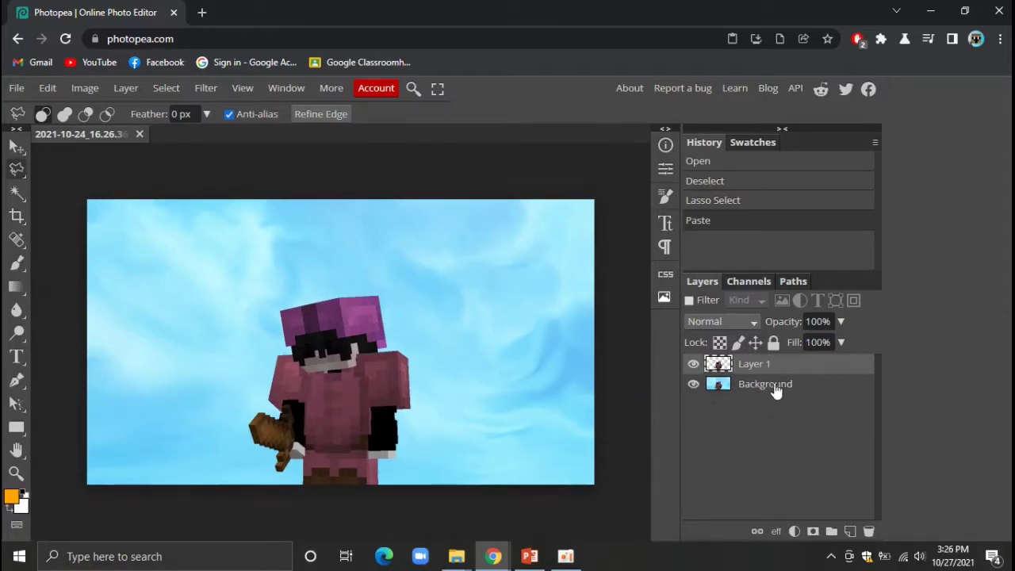
{"action": "left_click", "coordinate": [693, 384]}
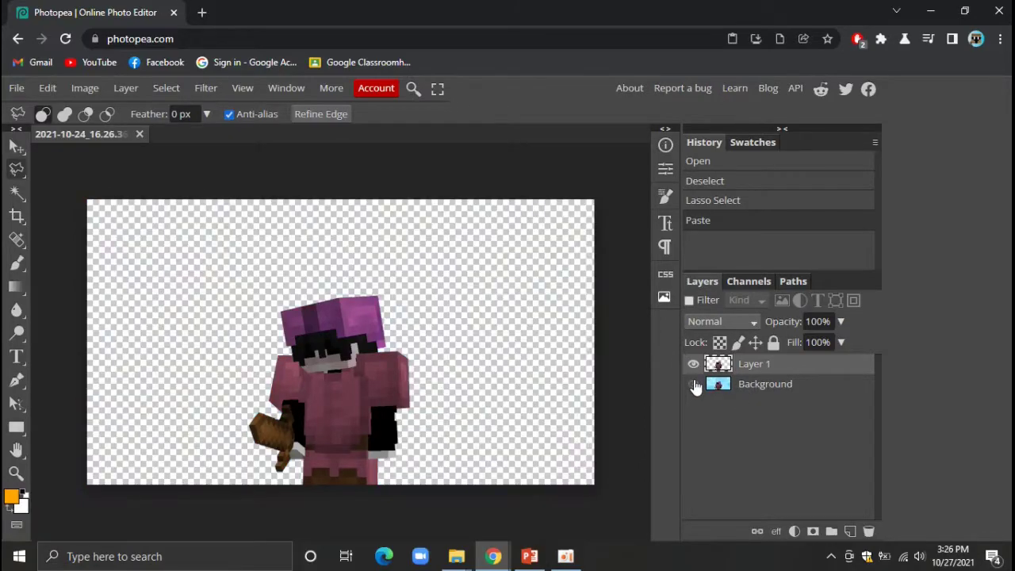
{"action": "left_click", "coordinate": [693, 384]}
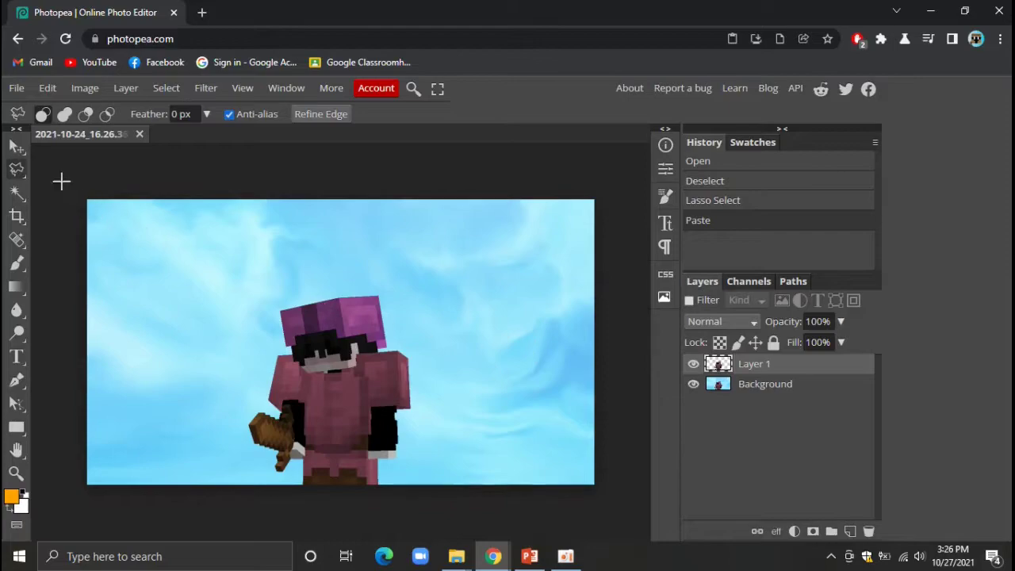
{"action": "left_click", "coordinate": [16, 145]}
{"action": "mouse_move", "coordinate": [350, 381]}
{"action": "left_mouse_down"}
{"action": "mouse_move", "coordinate": [531, 394]}
{"action": "mouse_move", "coordinate": [531, 384]}
{"action": "left_mouse_up"}
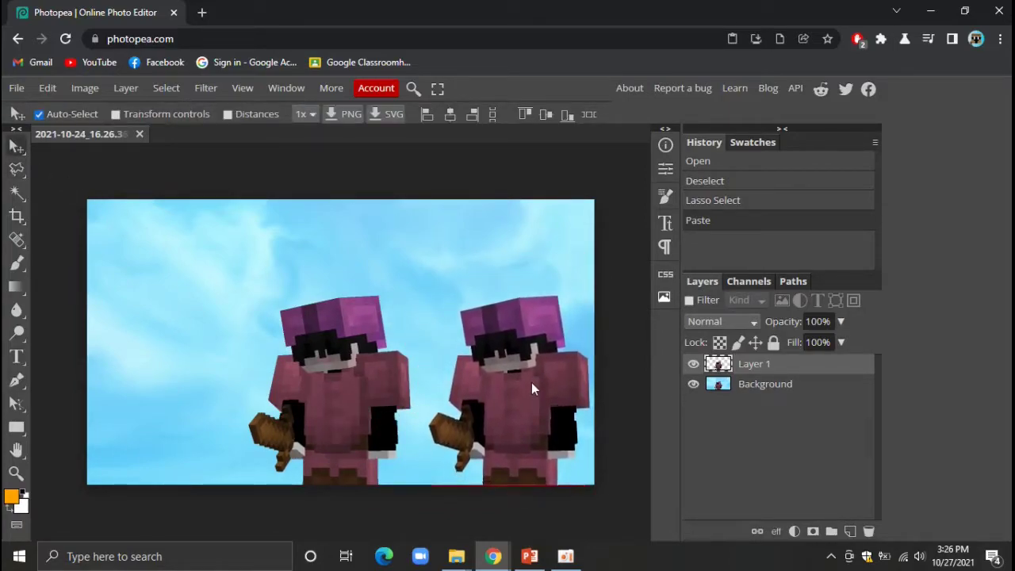
Enlarge the copy with Free Transform, position it beside the original, and deselect
{"action": "left_click", "coordinate": [19, 91]}
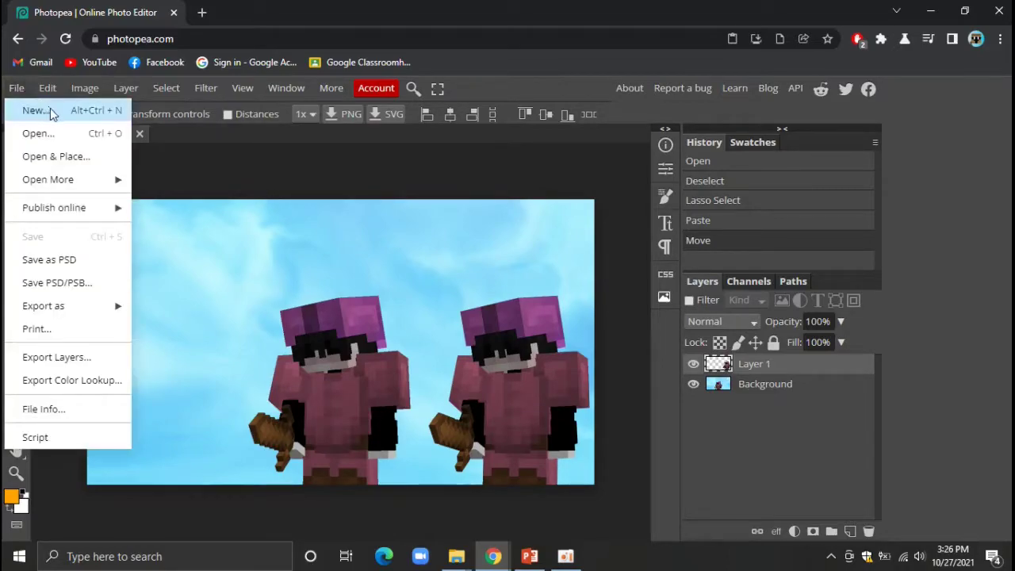
{"action": "left_click", "coordinate": [48, 88]}
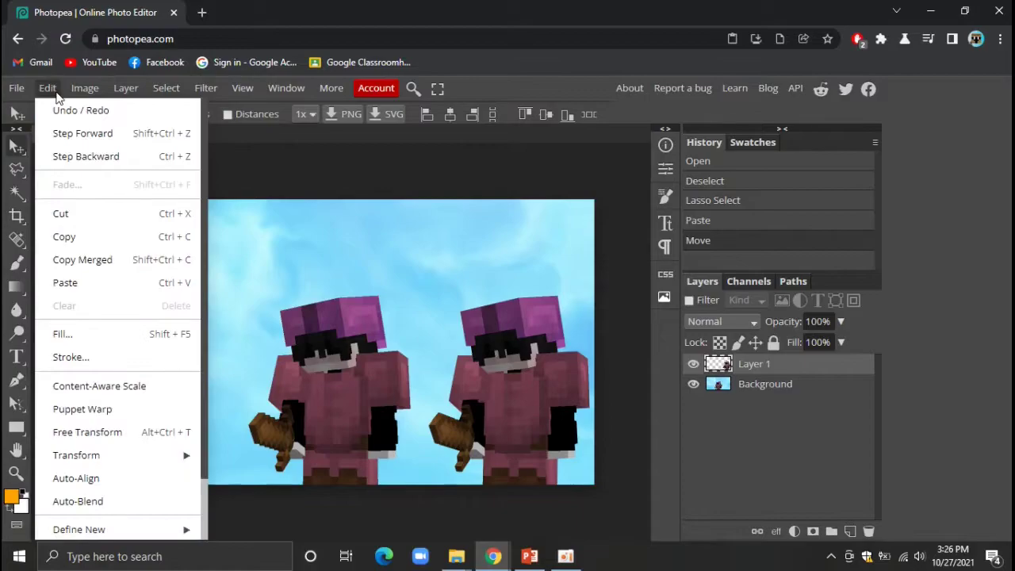
{"action": "left_click", "coordinate": [148, 428]}
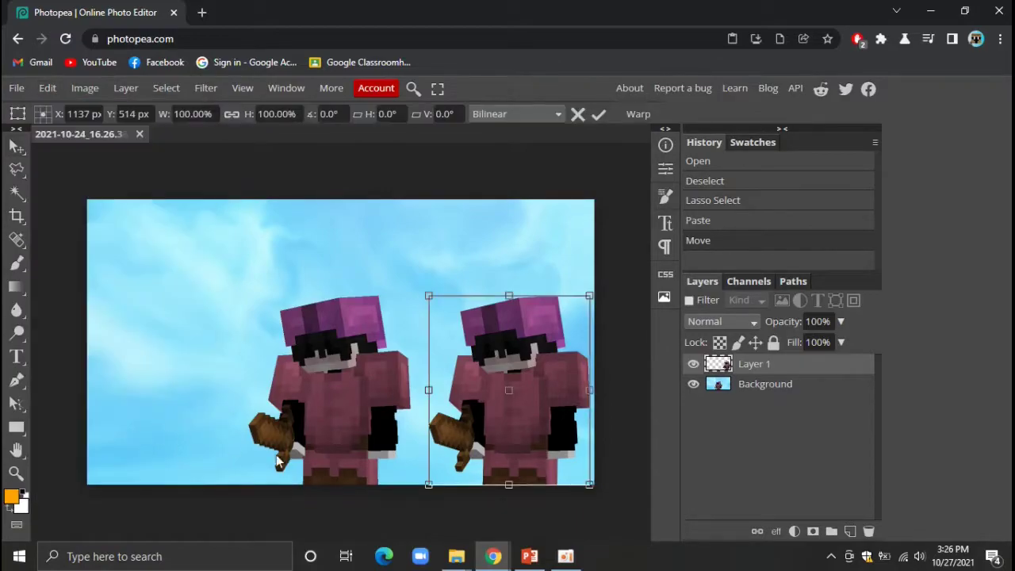
{"action": "mouse_move", "coordinate": [428, 296]}
{"action": "left_mouse_down"}
{"action": "mouse_move", "coordinate": [364, 239]}
{"action": "mouse_move", "coordinate": [386, 255]}
{"action": "left_mouse_up"}
{"action": "left_click_drag", "start_coordinate": [512, 426], "coordinate": [493, 423]}
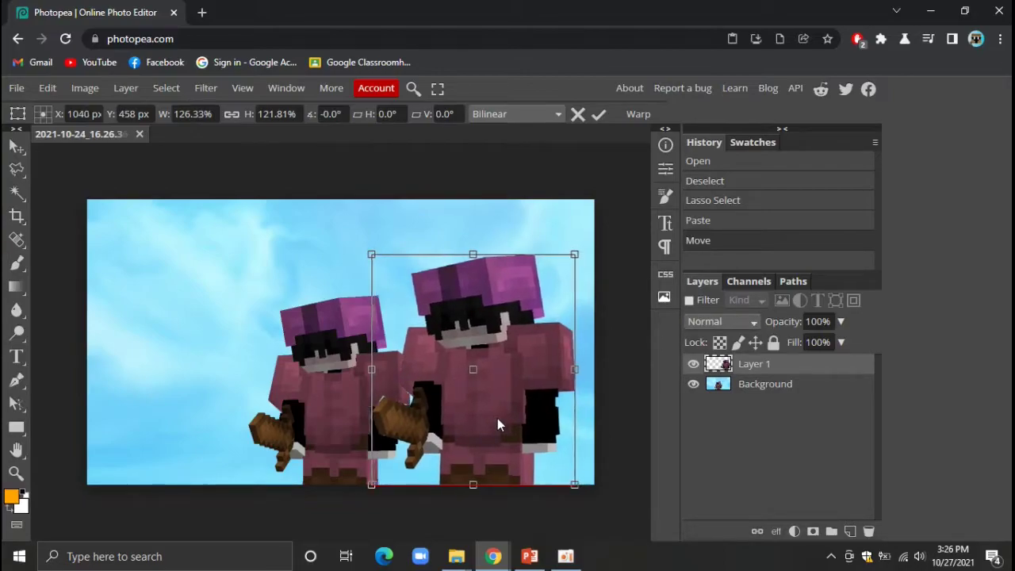
{"action": "key", "text": "Left"}
{"action": "key", "text": "Left"}
{"action": "key", "text": "Left"}
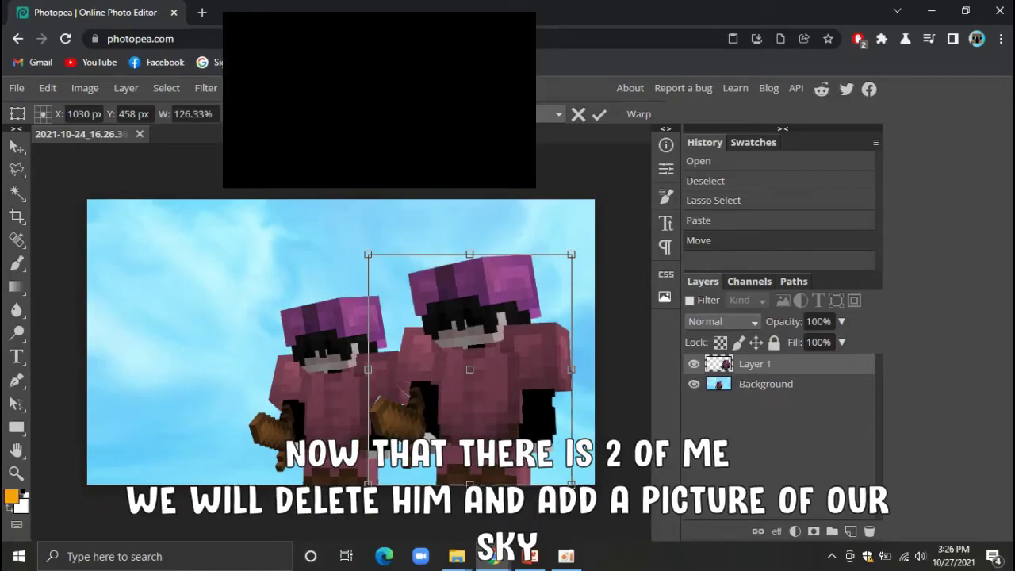
{"action": "key", "text": "Return"}
{"action": "key", "text": "ctrl+d"}
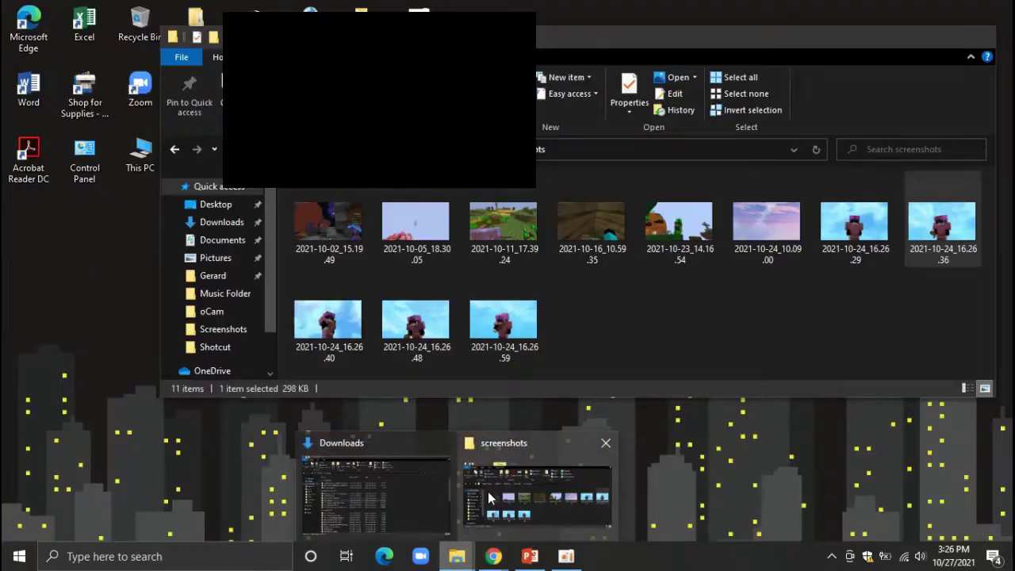
Place screenshot 2021-10-24_10.09.00 on the canvas and move its layer below Layer 1
{"action": "mouse_move", "coordinate": [456, 556]}
{"action": "left_click", "coordinate": [487, 491]}
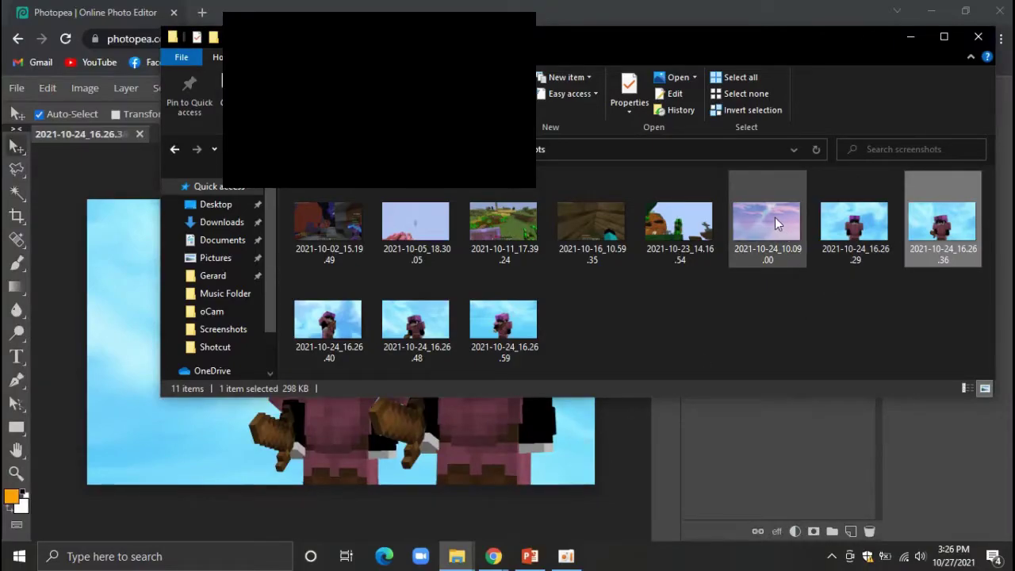
{"action": "left_click_drag", "start_coordinate": [774, 217], "coordinate": [606, 504]}
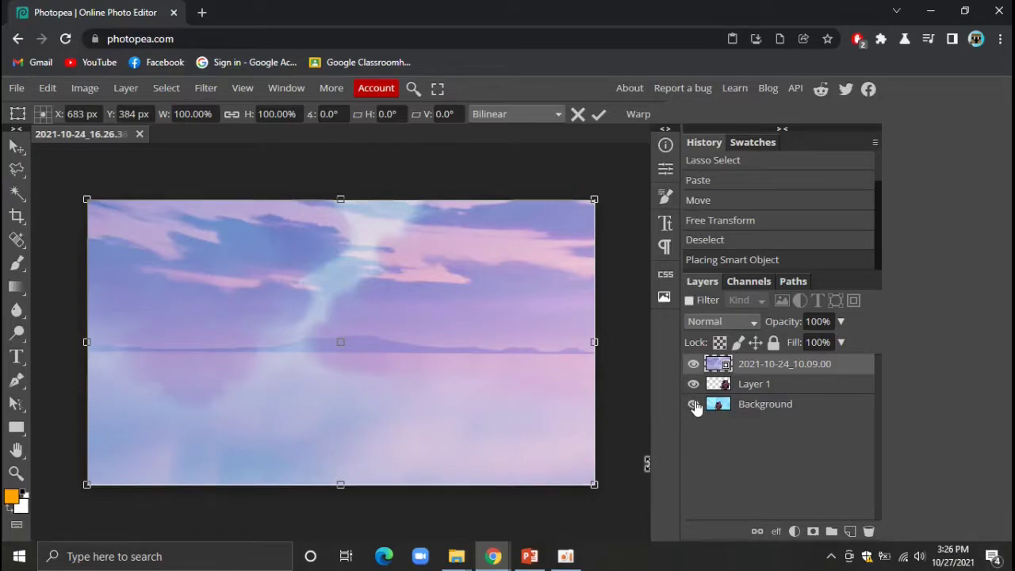
{"action": "key", "text": "Return"}
{"action": "left_click_drag", "start_coordinate": [781, 363], "coordinate": [779, 401]}
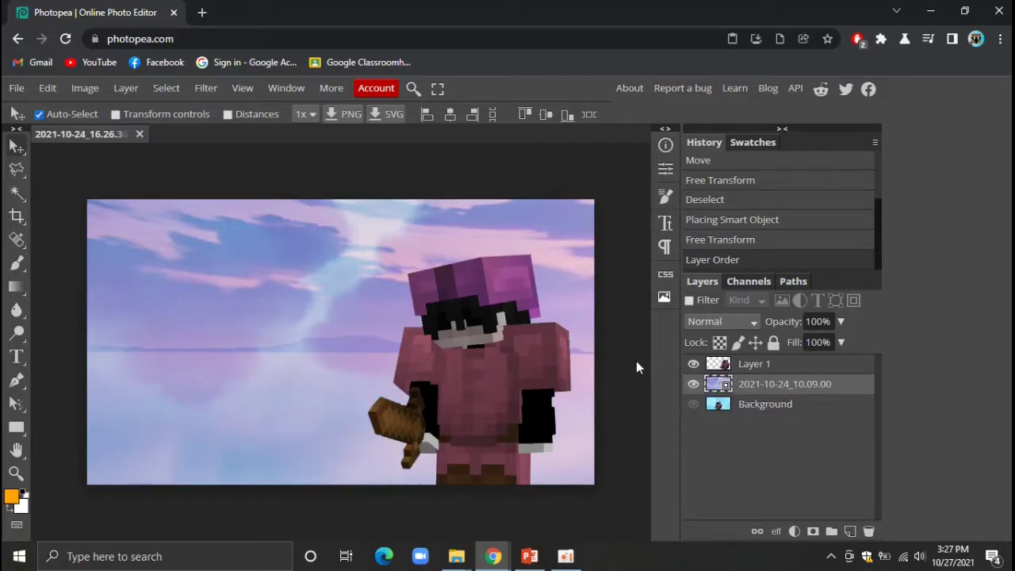
Search Google Images for 'mechanical keyboard', filtered to transparent colour
{"action": "left_click", "coordinate": [202, 12]}
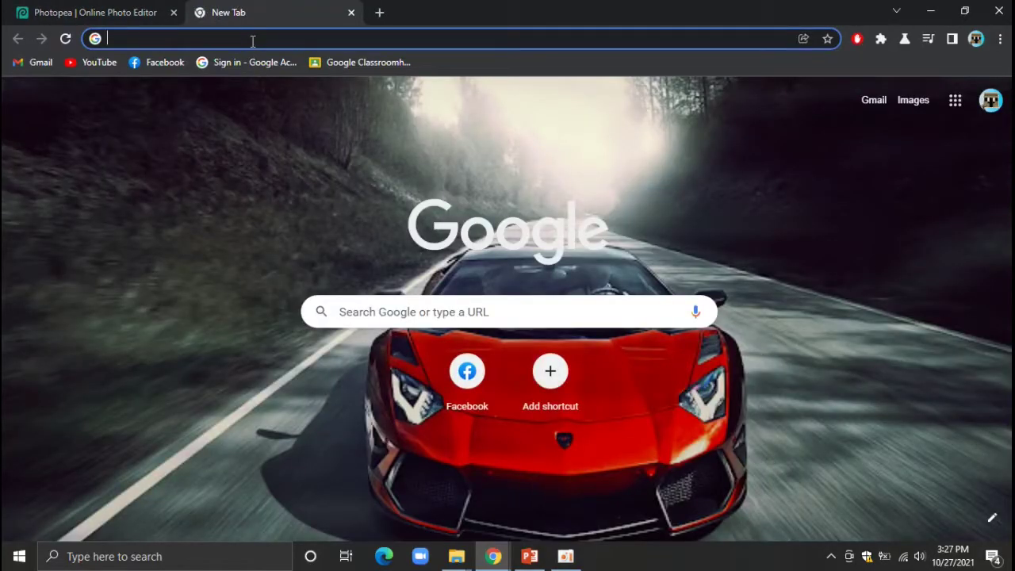
{"action": "type", "text": "Mech"}
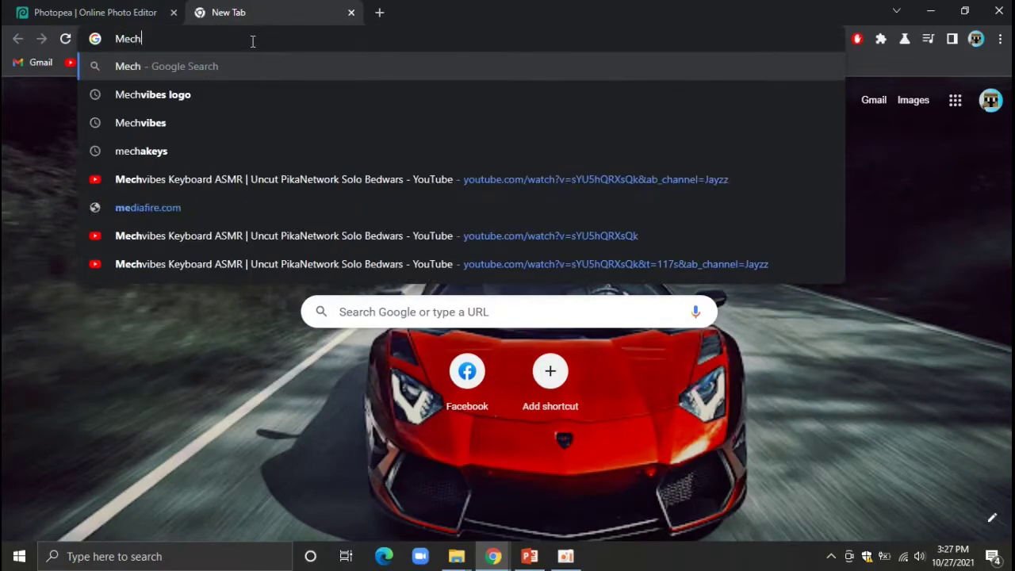
{"action": "type", "text": "nical"}
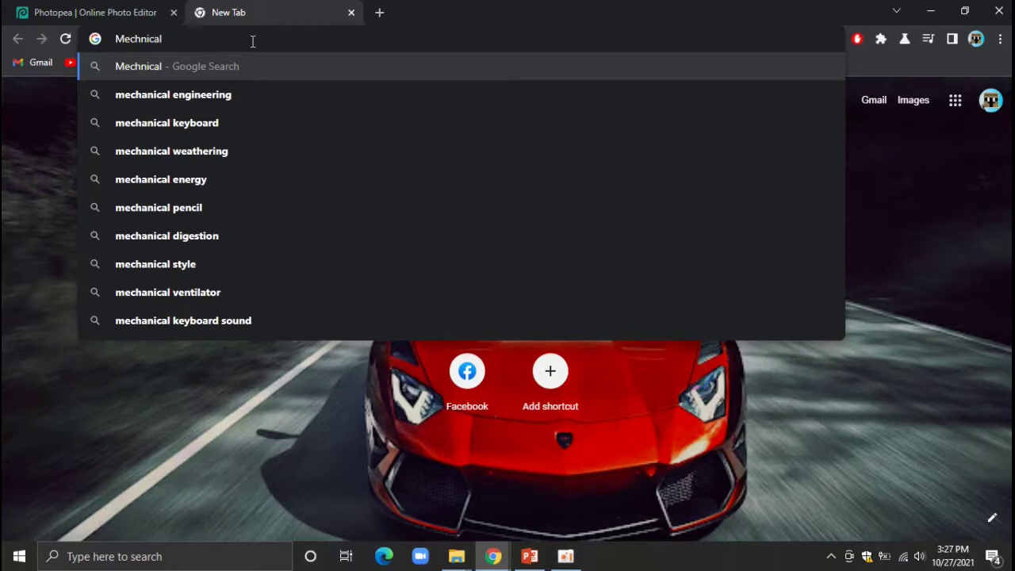
{"action": "key", "text": "Down"}
{"action": "key", "text": "Down"}
{"action": "key", "text": "Return"}
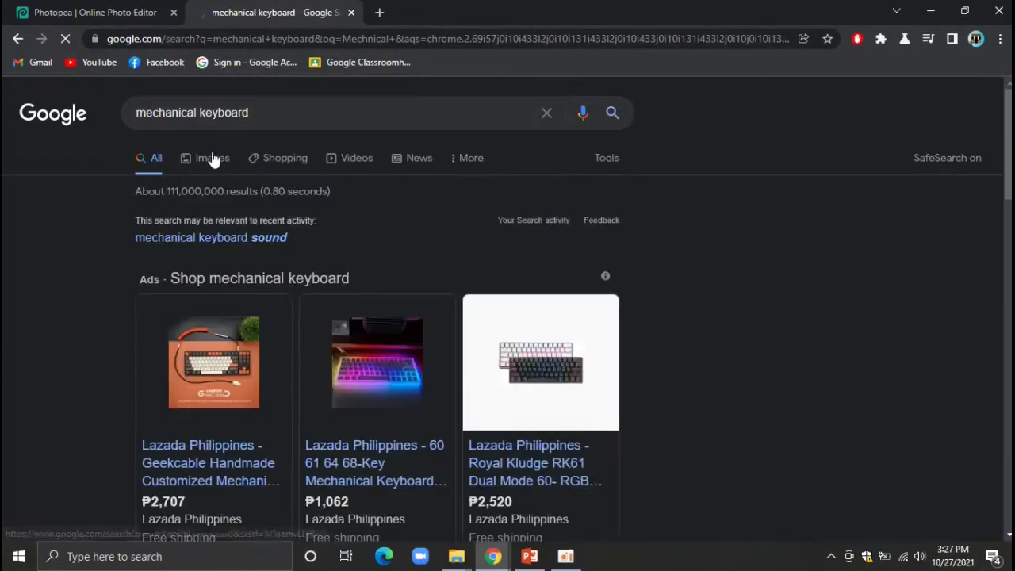
{"action": "left_click", "coordinate": [211, 158]}
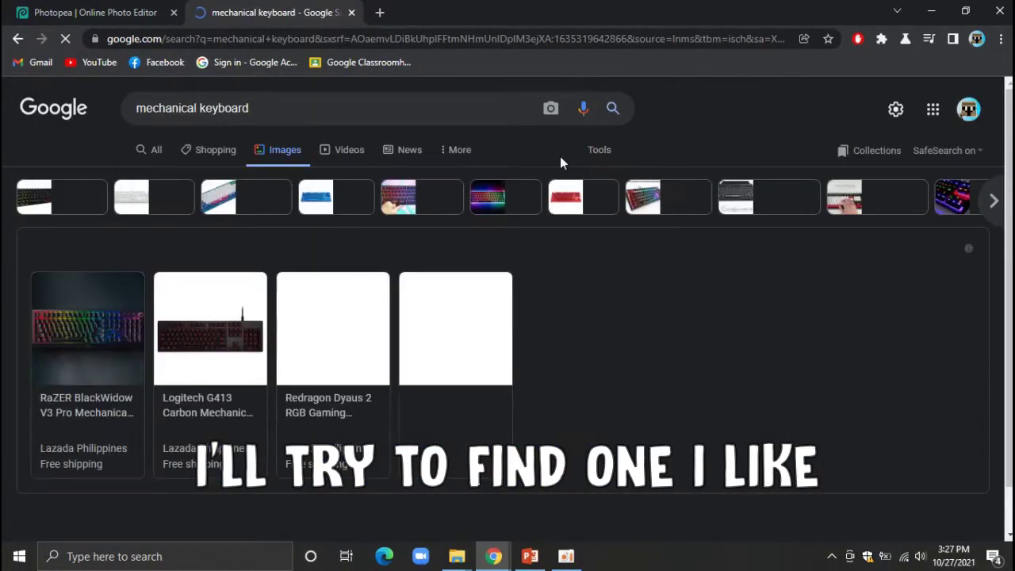
{"action": "left_click", "coordinate": [599, 150]}
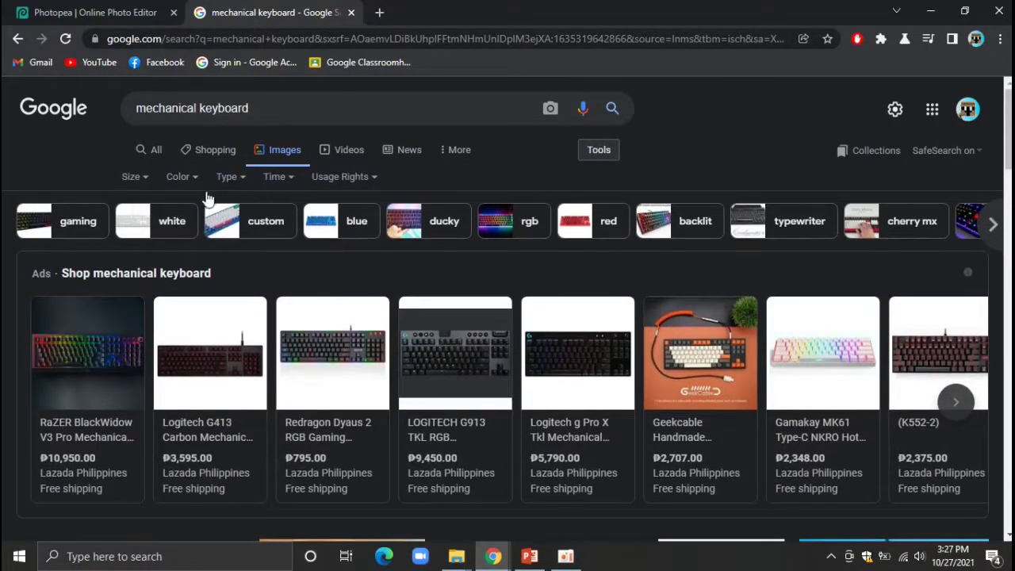
{"action": "left_click", "coordinate": [182, 177]}
{"action": "left_click", "coordinate": [214, 247]}
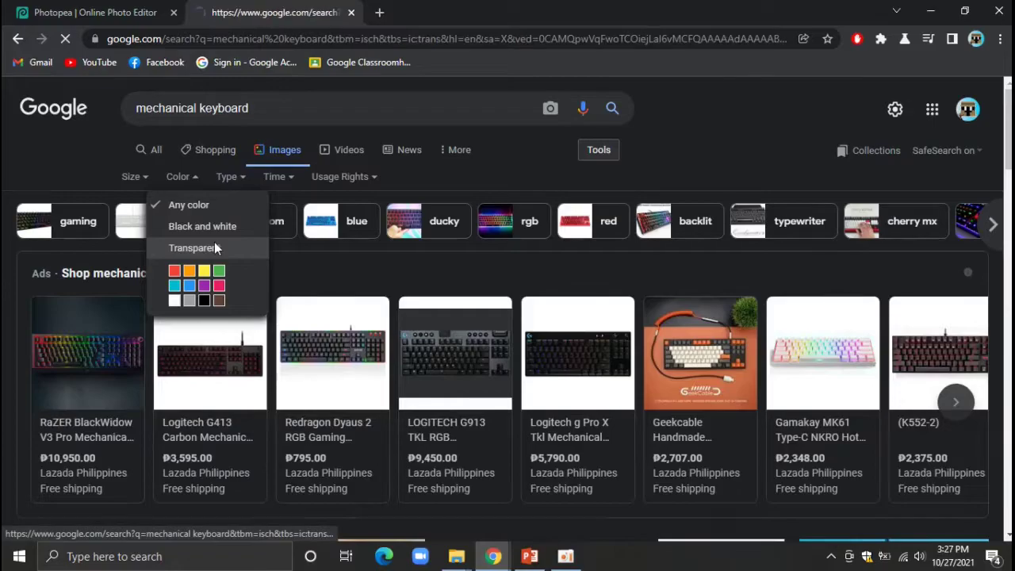
Open the white Redragon K630W keyboard image in a new tab and copy it
{"action": "scroll", "coordinate": [656, 394], "scroll_direction": "down", "scroll_amount": 1}
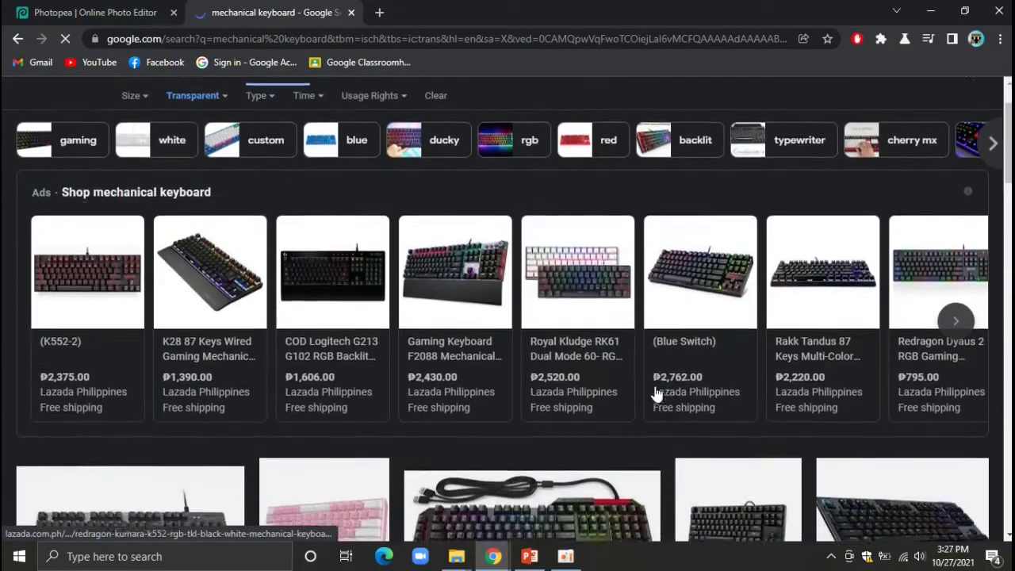
{"action": "scroll", "coordinate": [657, 394], "scroll_direction": "down", "scroll_amount": 3}
{"action": "scroll", "coordinate": [585, 389], "scroll_direction": "down", "scroll_amount": 2}
{"action": "scroll", "coordinate": [571, 389], "scroll_direction": "down", "scroll_amount": 2}
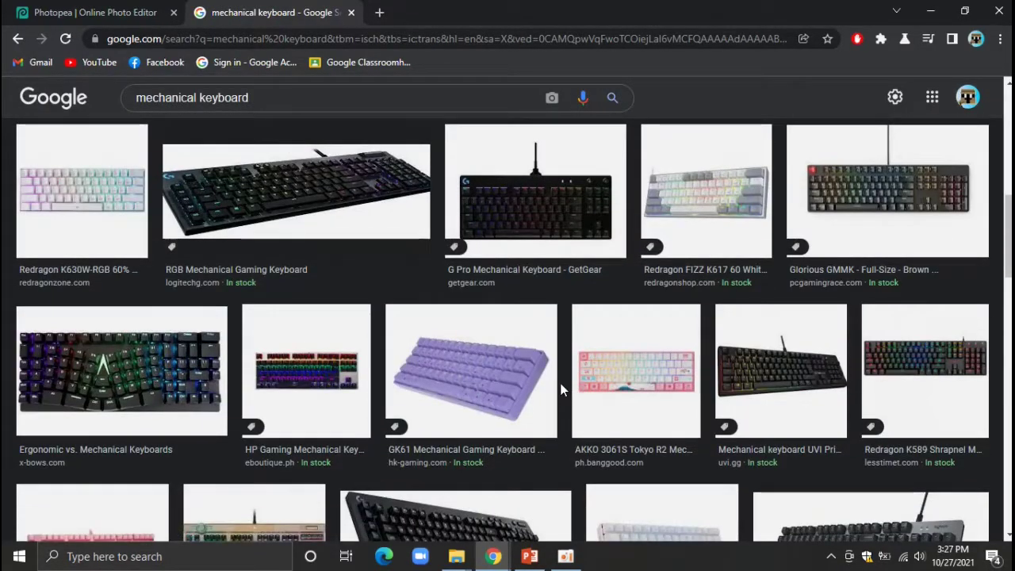
{"action": "left_click", "coordinate": [101, 202]}
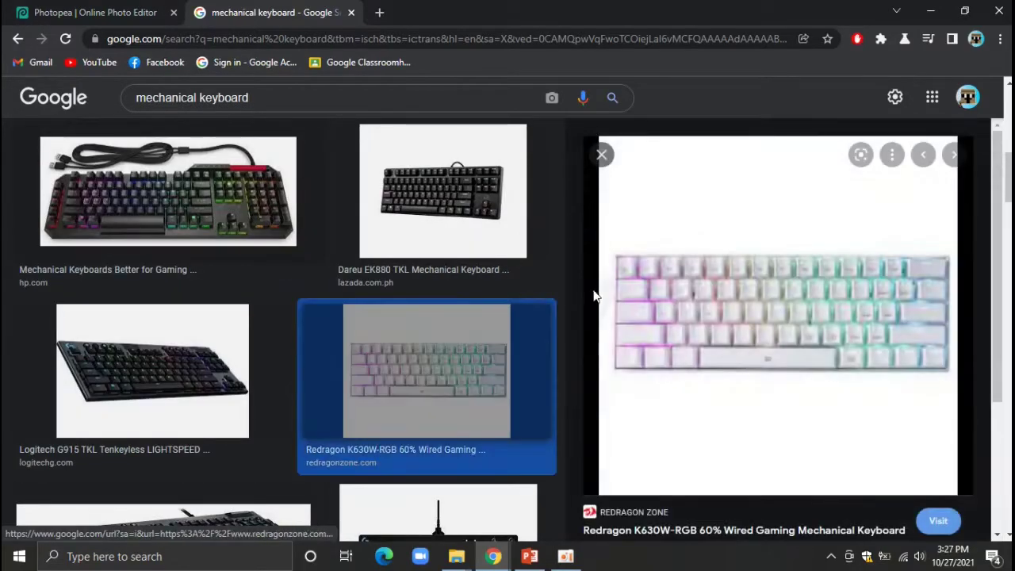
{"action": "right_click", "coordinate": [721, 321]}
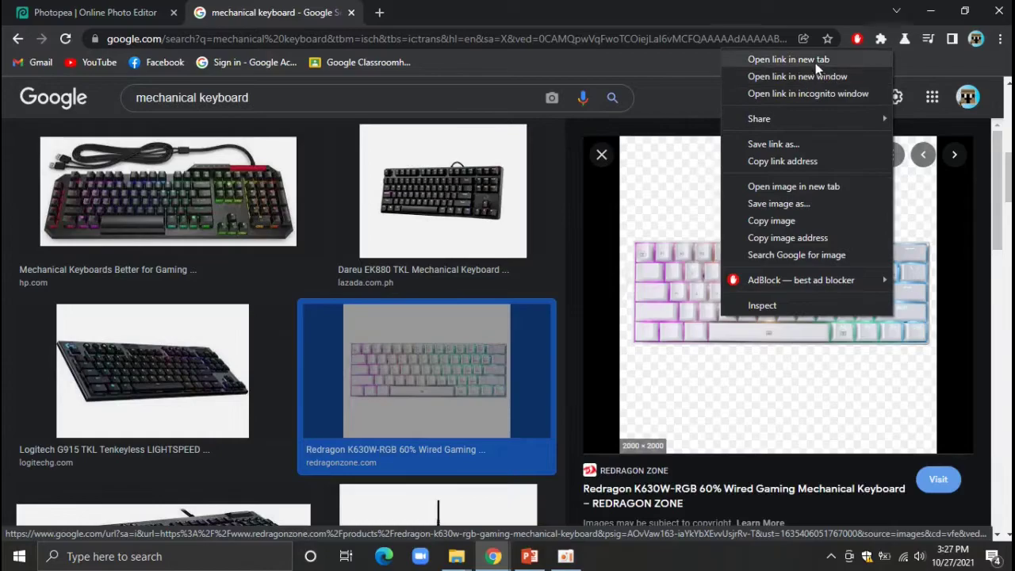
{"action": "left_click", "coordinate": [806, 188]}
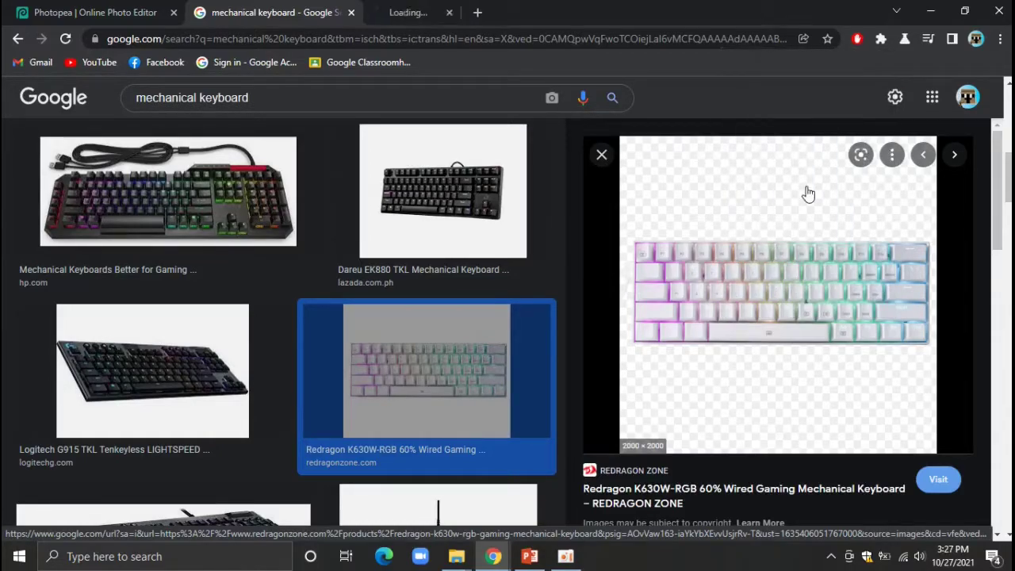
{"action": "left_click", "coordinate": [434, 14]}
{"action": "right_click", "coordinate": [565, 283]}
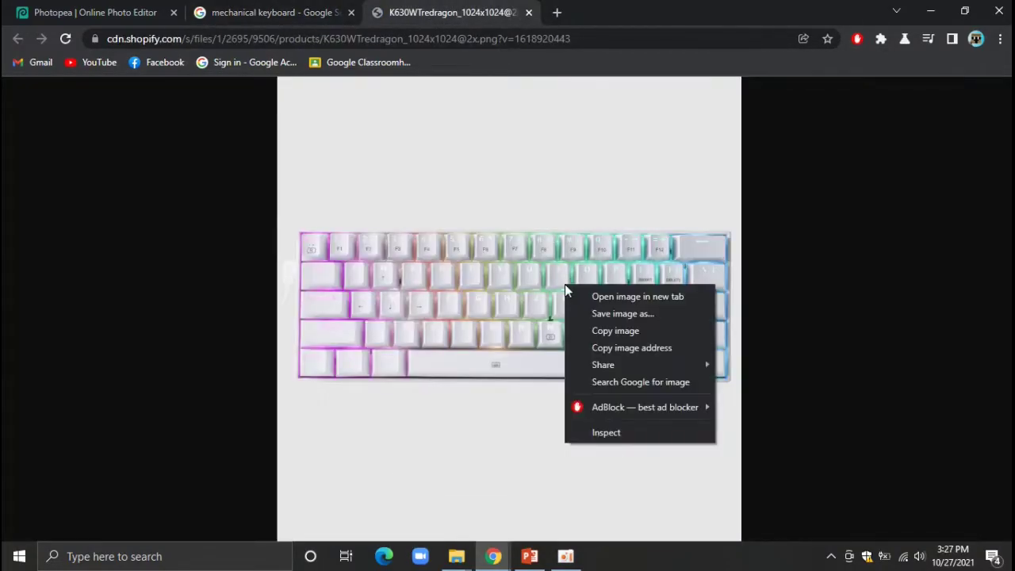
{"action": "left_click", "coordinate": [614, 330]}
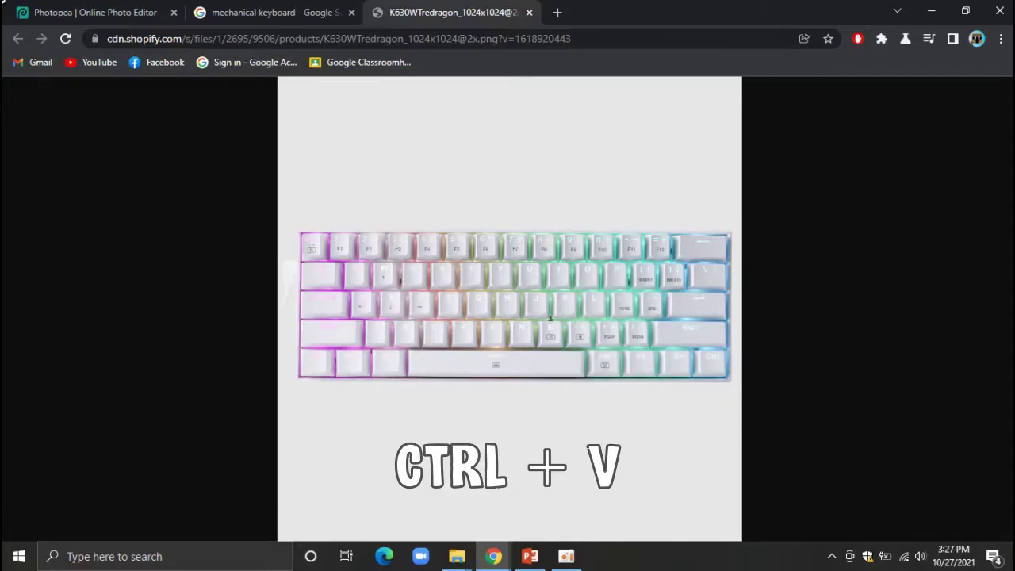
Paste the keyboard into Photopea as a new layer and move it up
{"action": "key", "text": "ctrl+1"}
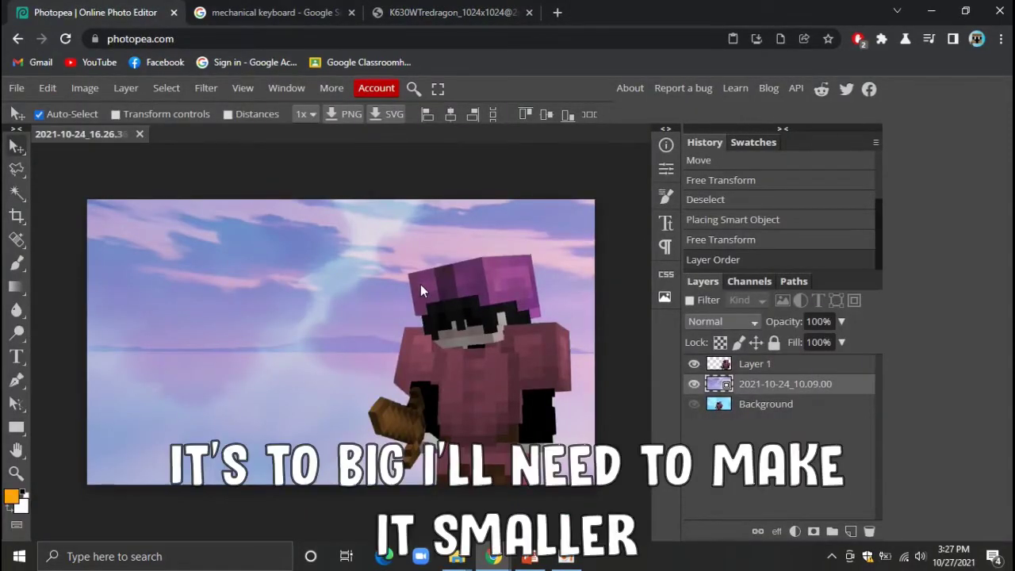
{"action": "key", "text": "ctrl+v"}
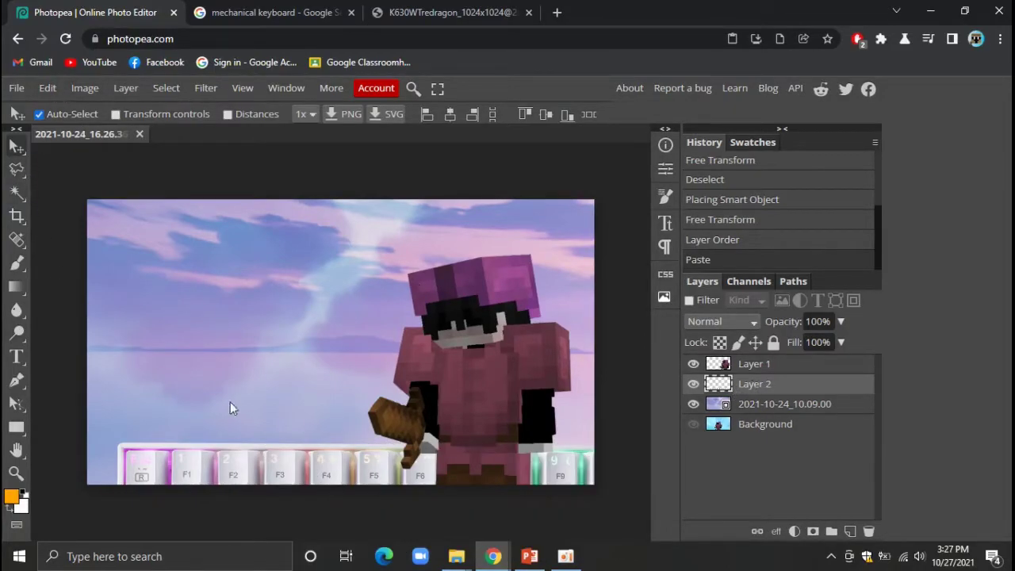
{"action": "left_click_drag", "start_coordinate": [307, 444], "coordinate": [362, 244]}
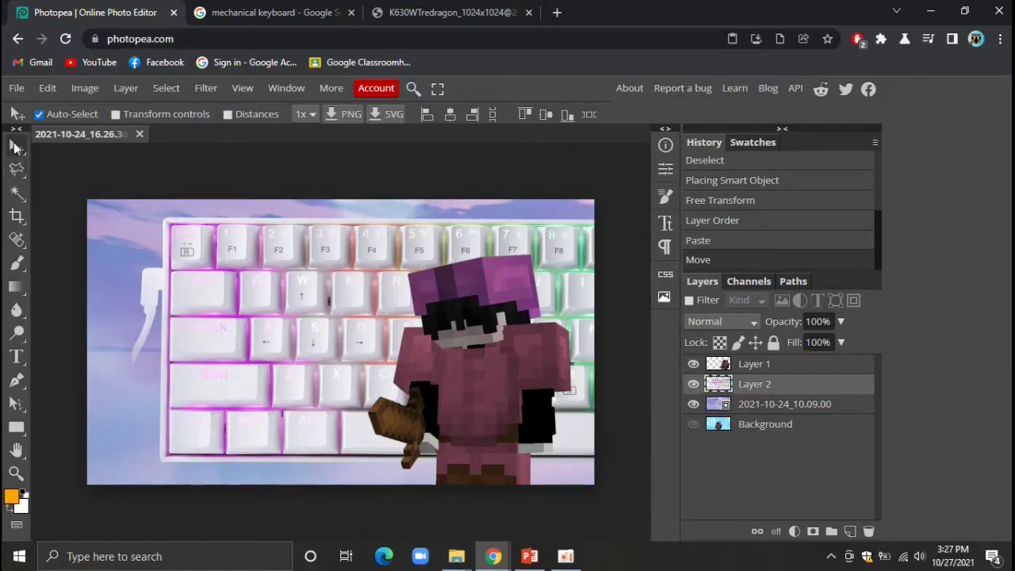
Resize the keyboard with Free Transform into a smaller, wide shape left of the character
{"action": "left_click", "coordinate": [17, 88]}
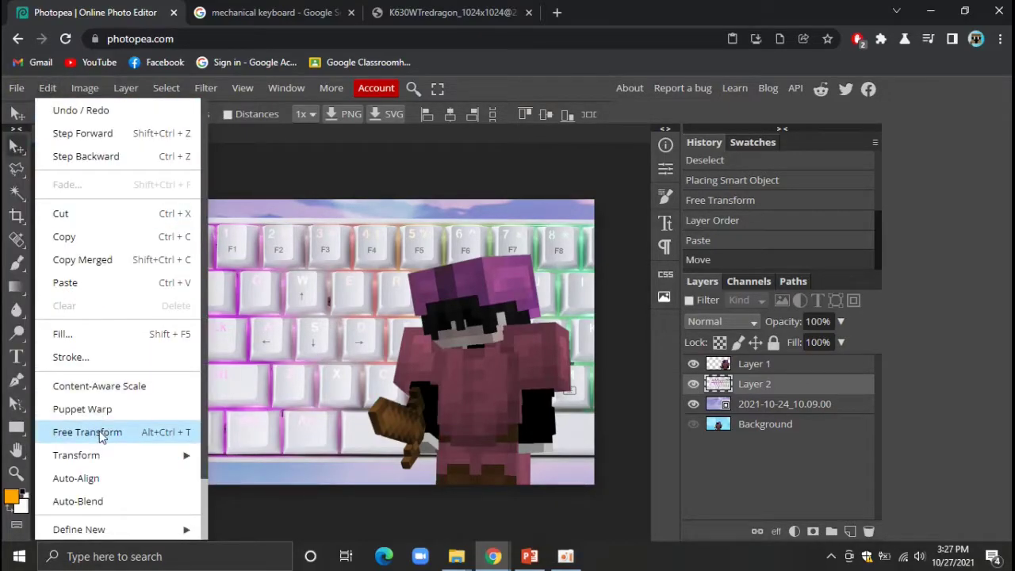
{"action": "left_click", "coordinate": [99, 432]}
{"action": "left_click_drag", "start_coordinate": [191, 279], "coordinate": [169, 375]}
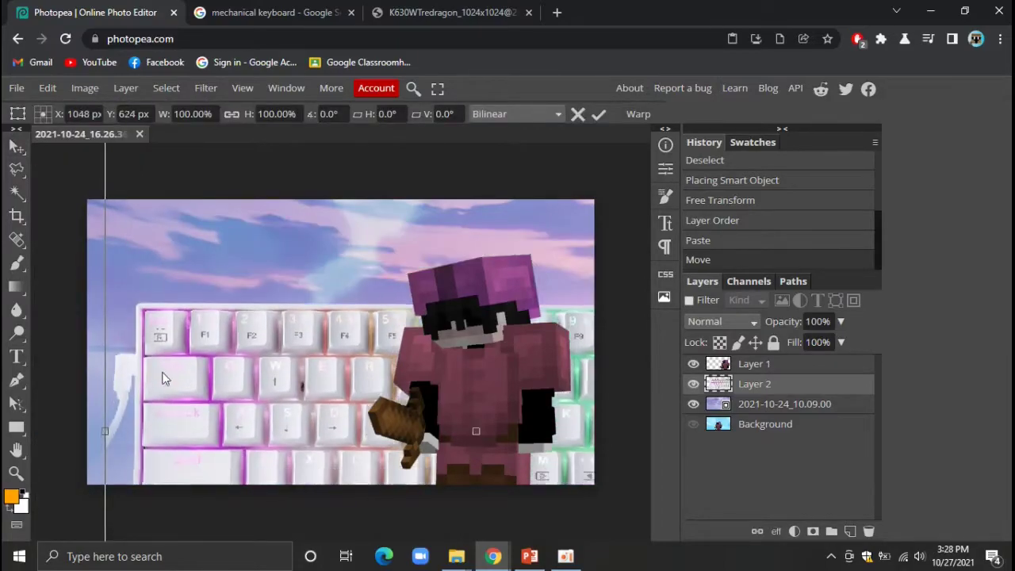
{"action": "key", "text": "ctrl+minus"}
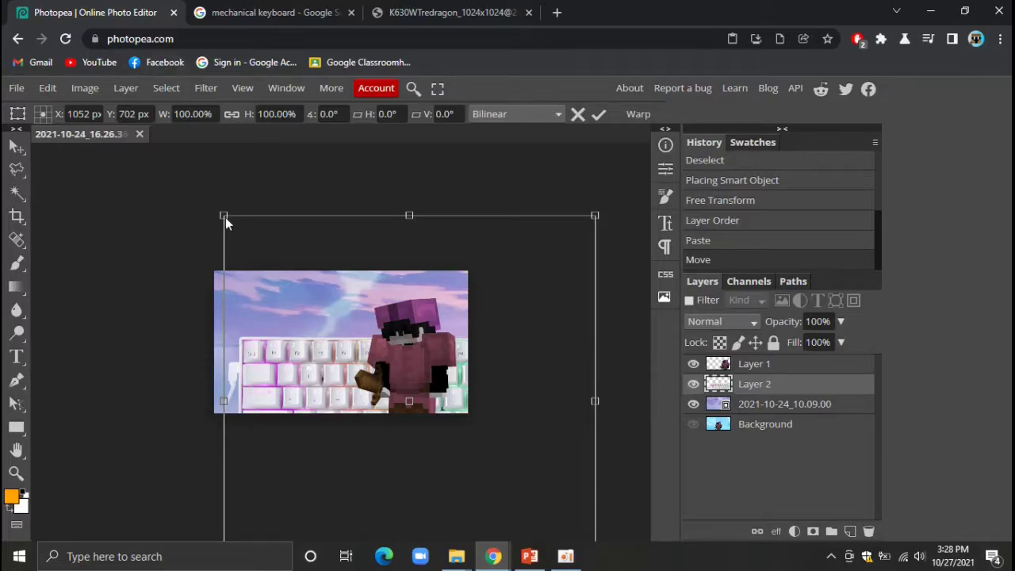
{"action": "left_click_drag", "start_coordinate": [225, 217], "coordinate": [305, 294]}
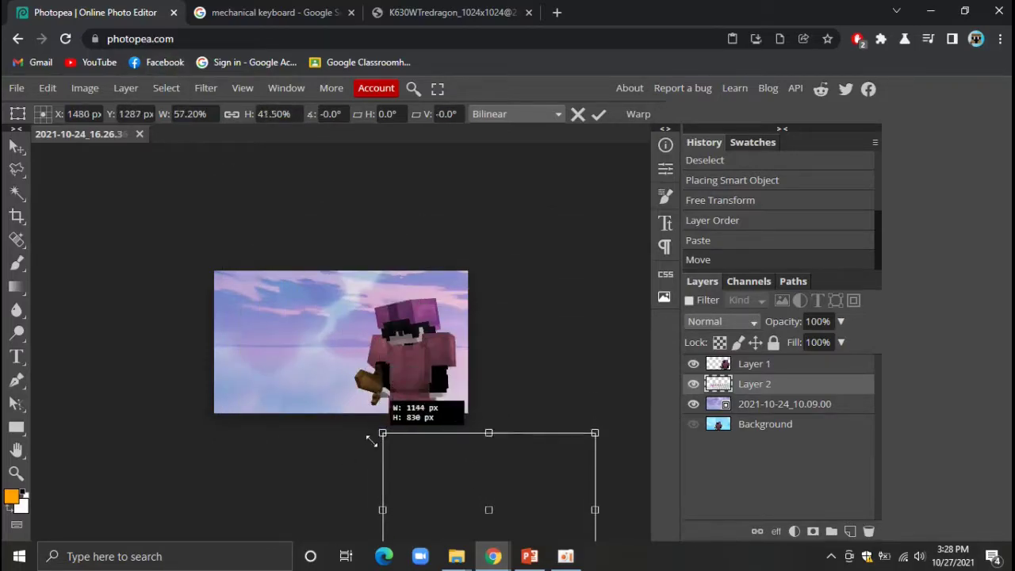
{"action": "mouse_move", "coordinate": [380, 390]}
{"action": "left_mouse_down"}
{"action": "mouse_move", "coordinate": [371, 487]}
{"action": "mouse_move", "coordinate": [353, 412]}
{"action": "mouse_move", "coordinate": [265, 320]}
{"action": "left_mouse_up"}
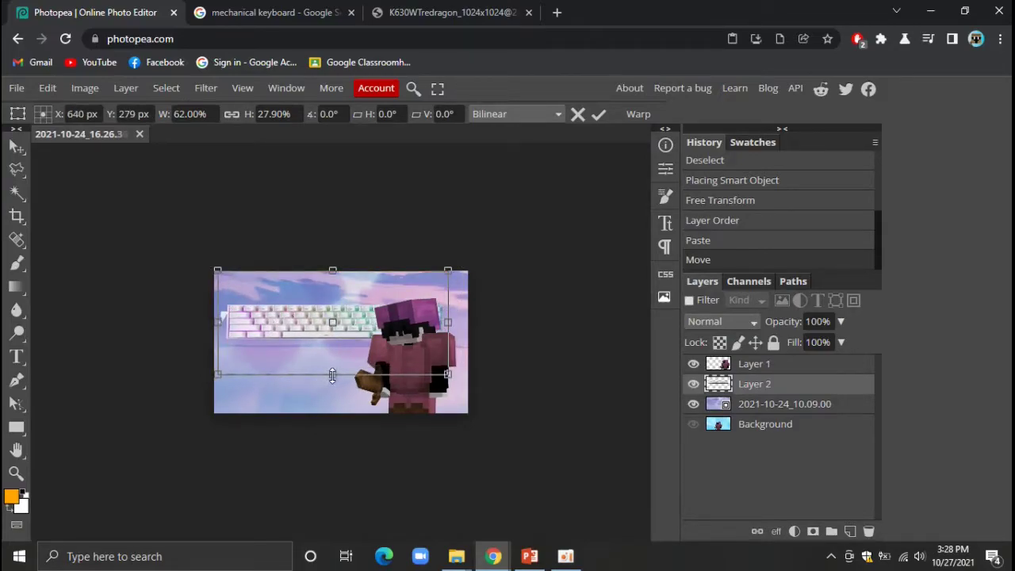
{"action": "left_click_drag", "start_coordinate": [332, 373], "coordinate": [333, 432]}
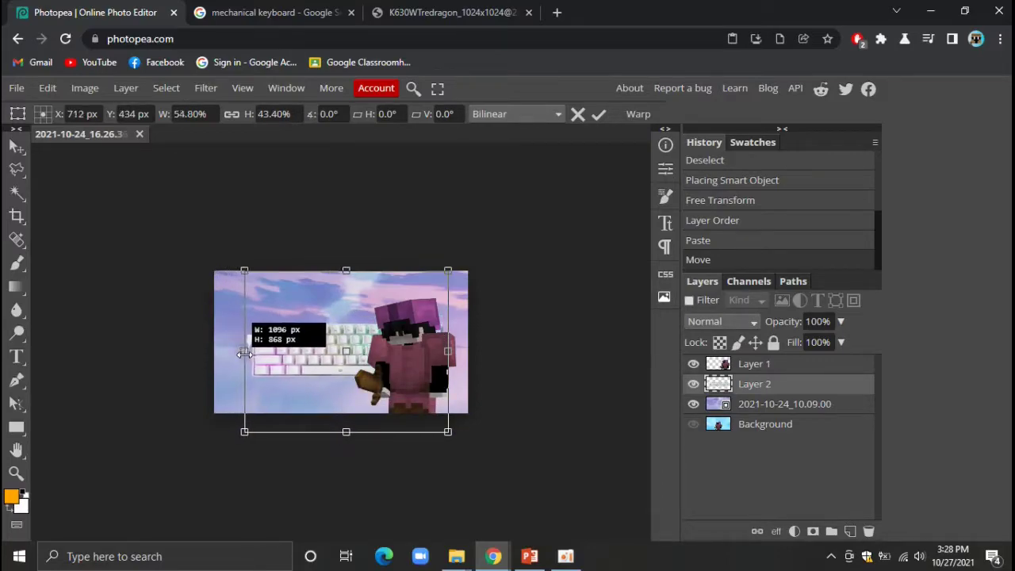
{"action": "left_click_drag", "start_coordinate": [217, 351], "coordinate": [244, 350]}
{"action": "left_click_drag", "start_coordinate": [247, 271], "coordinate": [241, 262]}
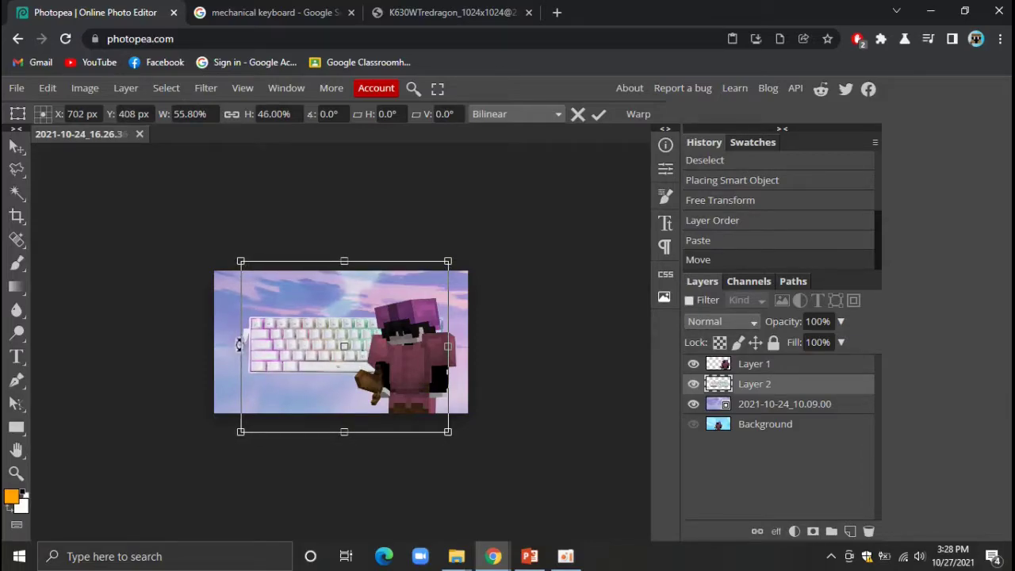
{"action": "left_click_drag", "start_coordinate": [241, 345], "coordinate": [273, 346]}
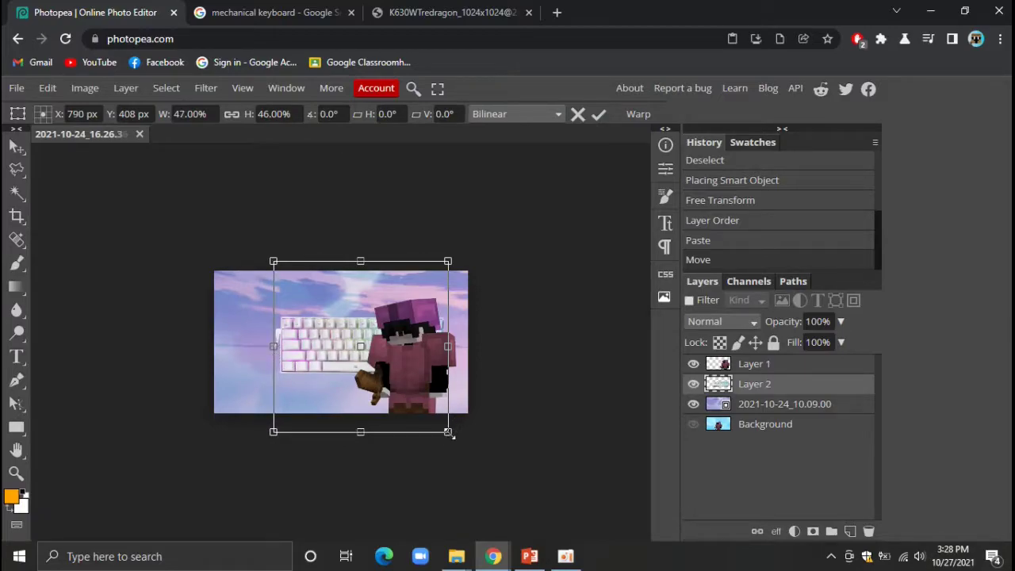
{"action": "left_click_drag", "start_coordinate": [449, 433], "coordinate": [481, 443]}
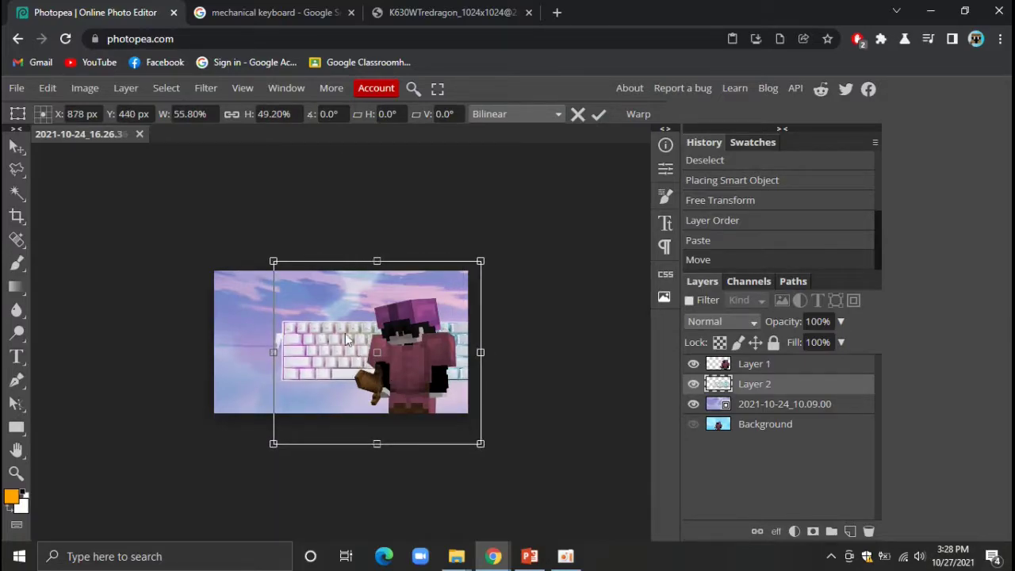
Tilt the keyboard about 7.8°, position it, apply the transform and deselect
{"action": "left_click_drag", "start_coordinate": [266, 252], "coordinate": [294, 243]}
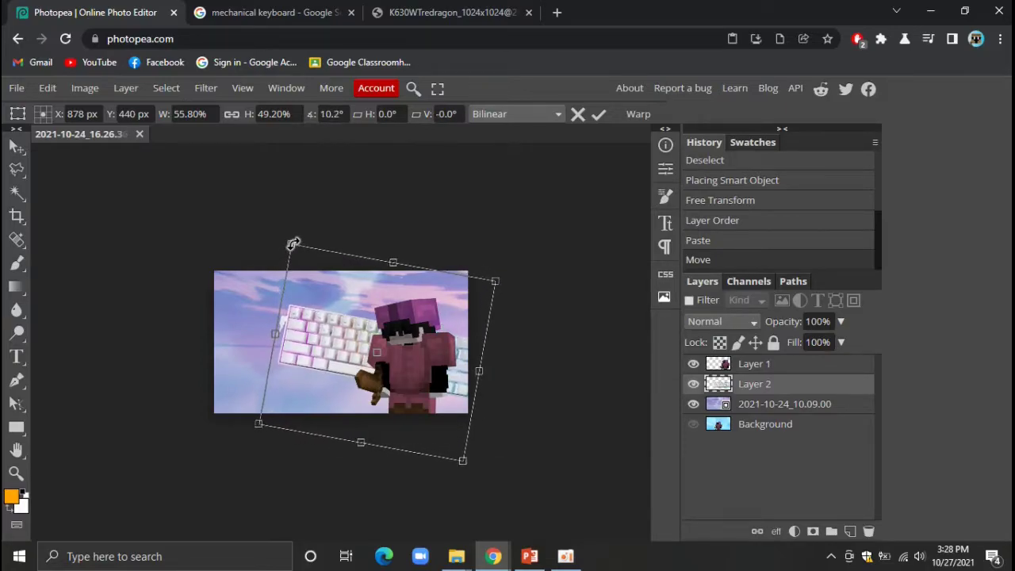
{"action": "left_click_drag", "start_coordinate": [294, 243], "coordinate": [285, 243]}
{"action": "left_click_drag", "start_coordinate": [337, 326], "coordinate": [301, 317]}
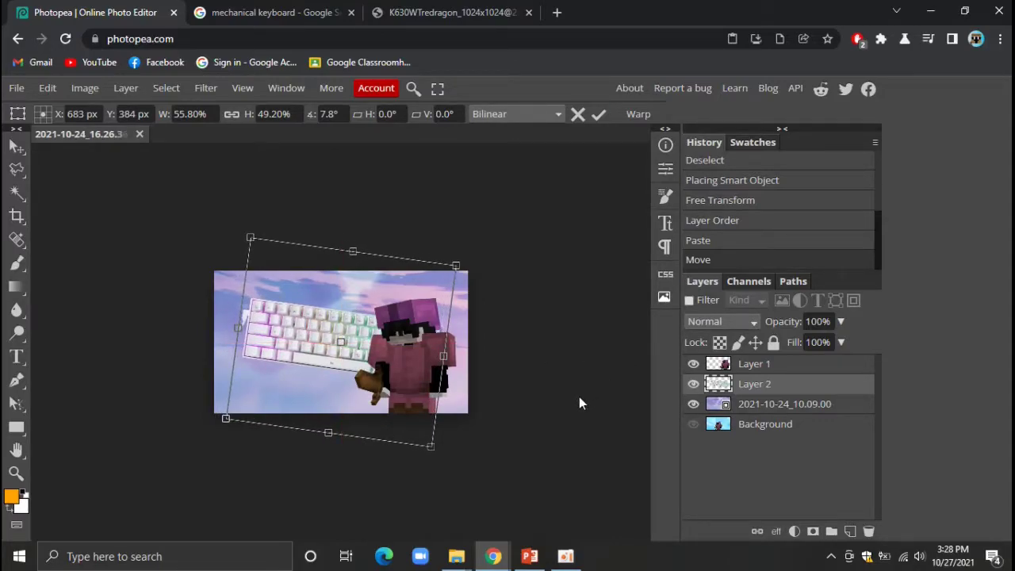
{"action": "key", "text": "Return"}
{"action": "key", "text": "ctrl+d"}
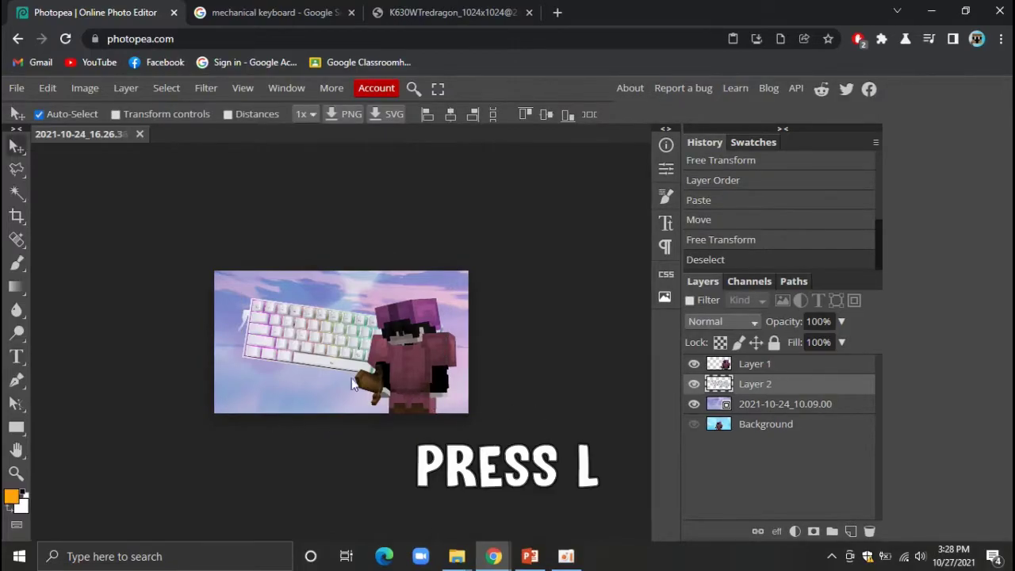
Zoom in and outline the keyboard's left cable with a polygonal lasso selection
{"action": "scroll", "coordinate": [238, 332], "scroll_direction": "up", "scroll_amount": 5}
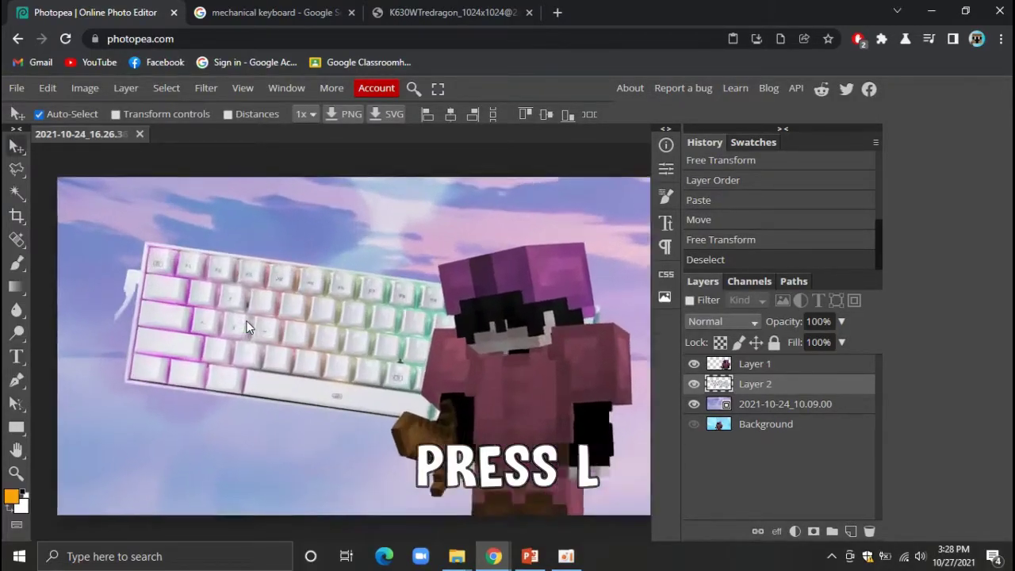
{"action": "scroll", "coordinate": [123, 293], "scroll_direction": "down", "scroll_amount": 2}
{"action": "scroll", "coordinate": [107, 291], "scroll_direction": "up", "scroll_amount": 5}
{"action": "scroll", "coordinate": [100, 284], "scroll_direction": "up", "scroll_amount": 3}
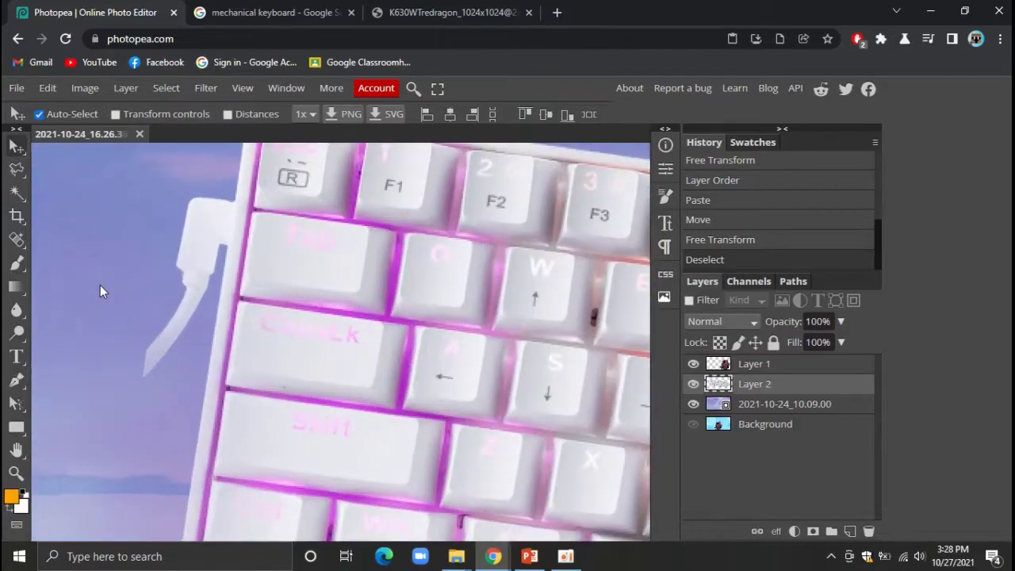
{"action": "left_click", "coordinate": [16, 171]}
{"action": "mouse_move", "coordinate": [80, 157]}
{"action": "left_mouse_down"}
{"action": "mouse_move", "coordinate": [211, 346]}
{"action": "mouse_move", "coordinate": [84, 337]}
{"action": "left_mouse_up"}
{"action": "key", "text": "l"}
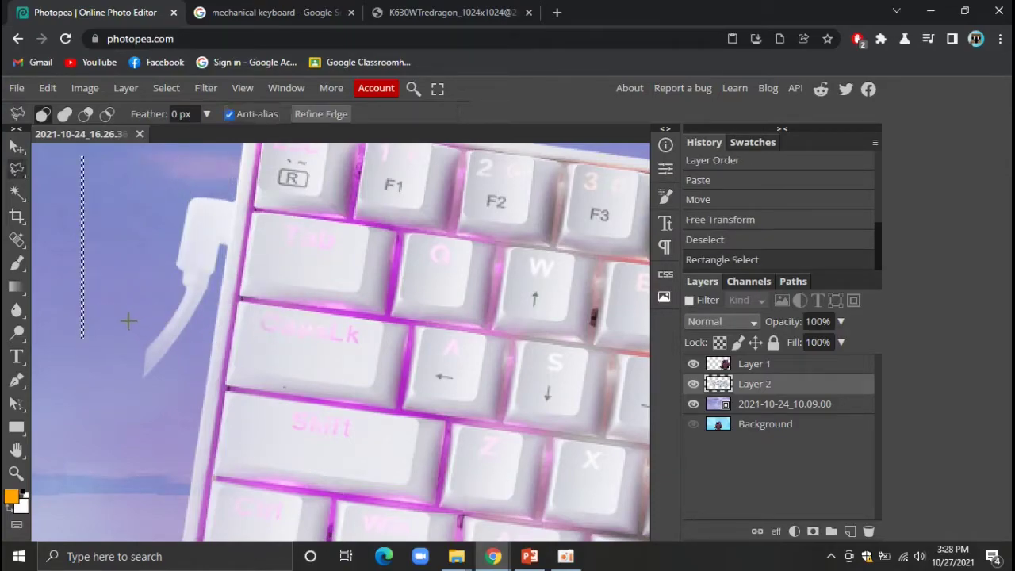
{"action": "left_click", "coordinate": [80, 394]}
{"action": "left_click", "coordinate": [205, 402]}
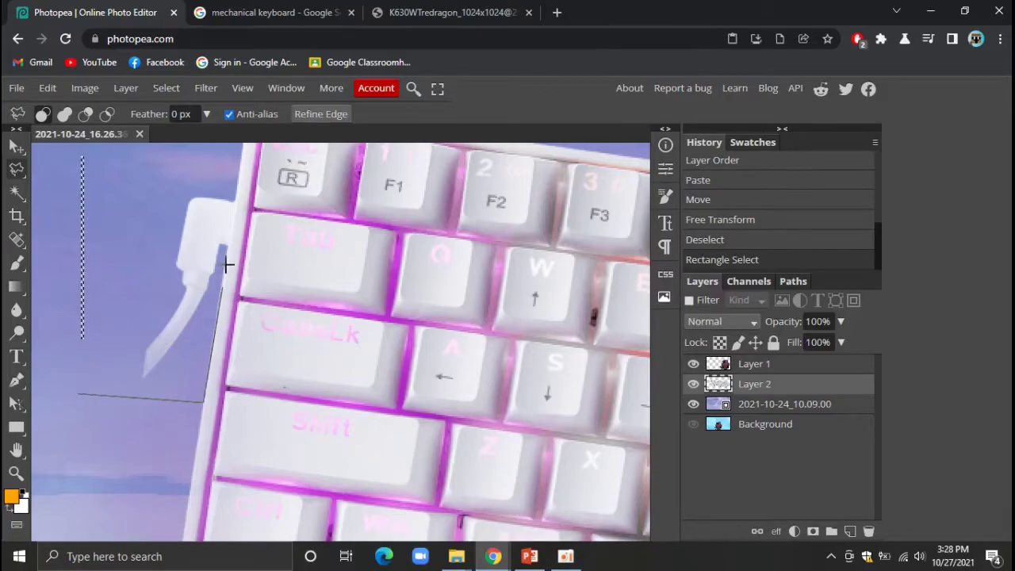
{"action": "left_click", "coordinate": [237, 178]}
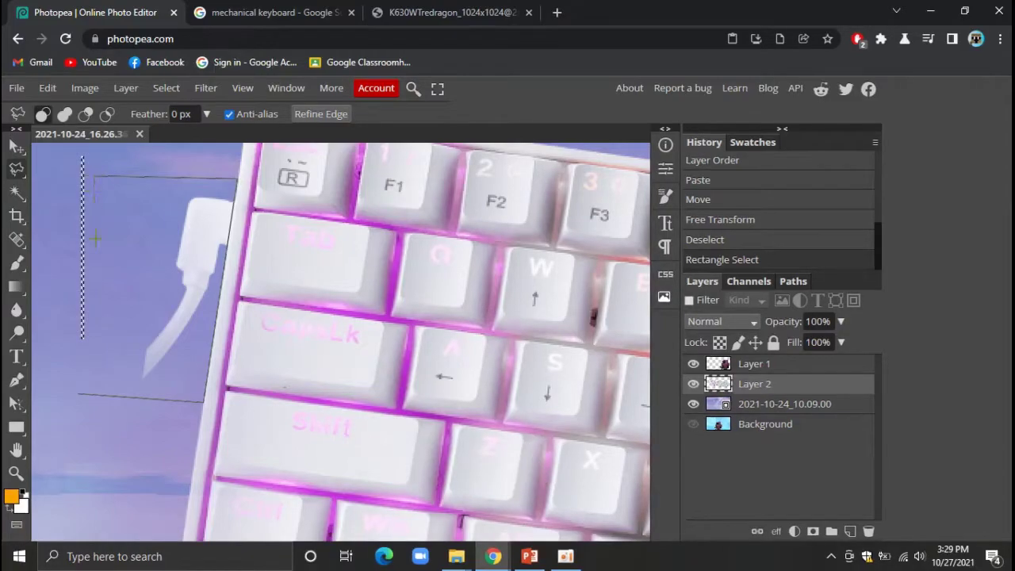
{"action": "left_click", "coordinate": [94, 176]}
{"action": "left_click", "coordinate": [79, 393]}
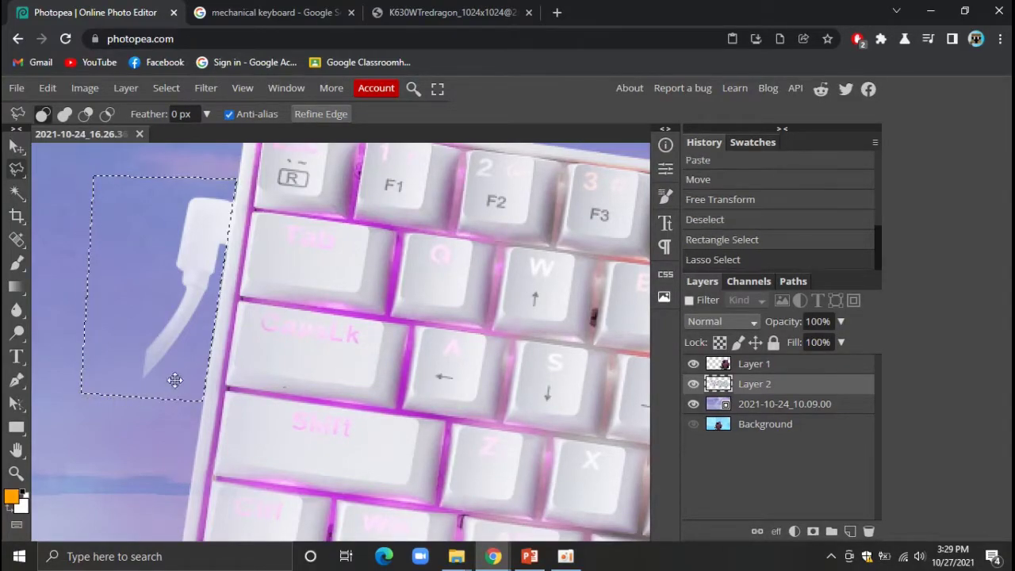
Delete the selected cable, deselect, and zoom back out
{"action": "key", "text": "Delete"}
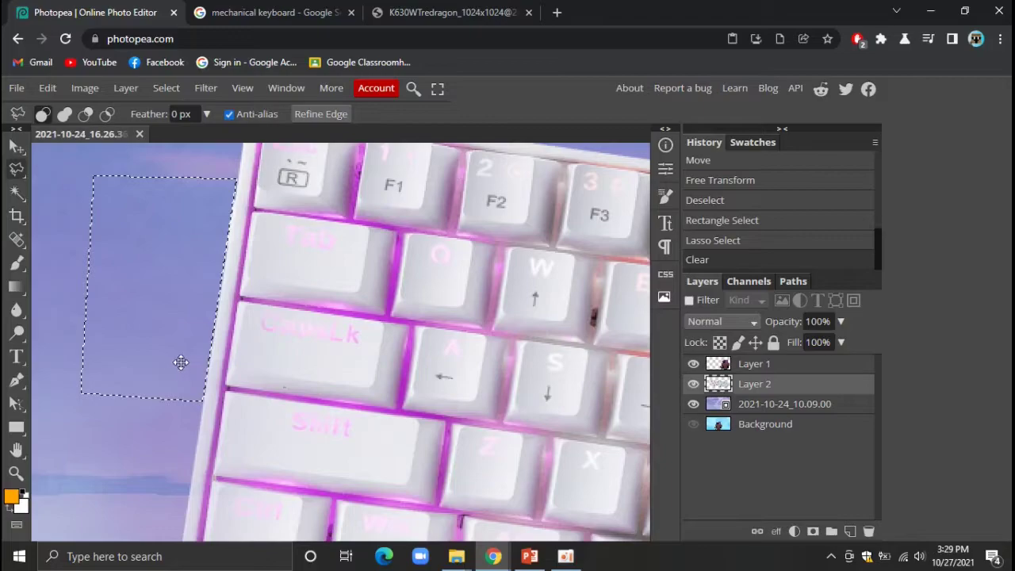
{"action": "key", "text": "ctrl+d"}
{"action": "scroll", "coordinate": [173, 359], "scroll_direction": "down", "scroll_amount": 3}
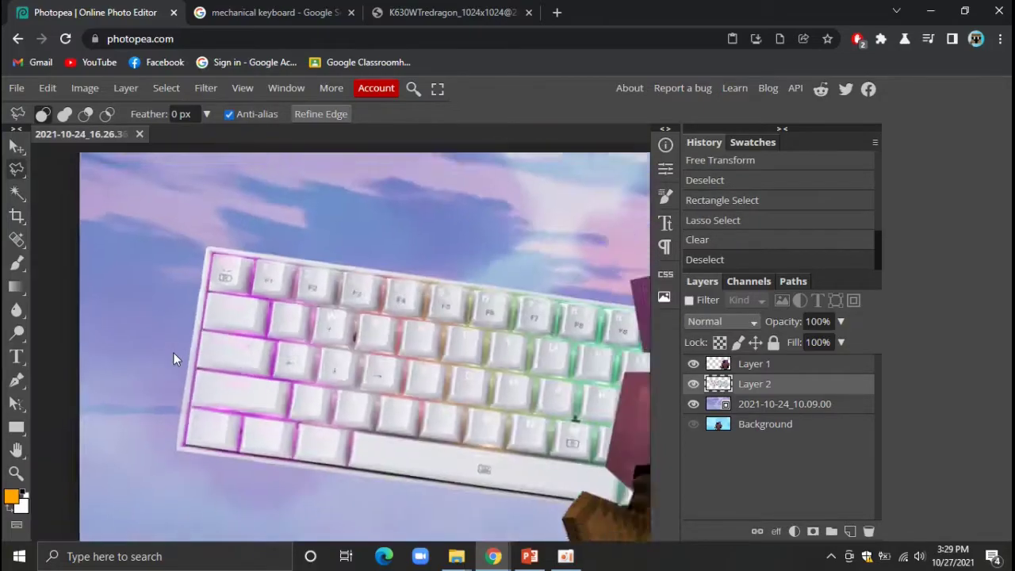
{"action": "scroll", "coordinate": [173, 359], "scroll_direction": "down", "scroll_amount": 3}
{"action": "scroll", "coordinate": [173, 352], "scroll_direction": "up", "scroll_amount": 1}
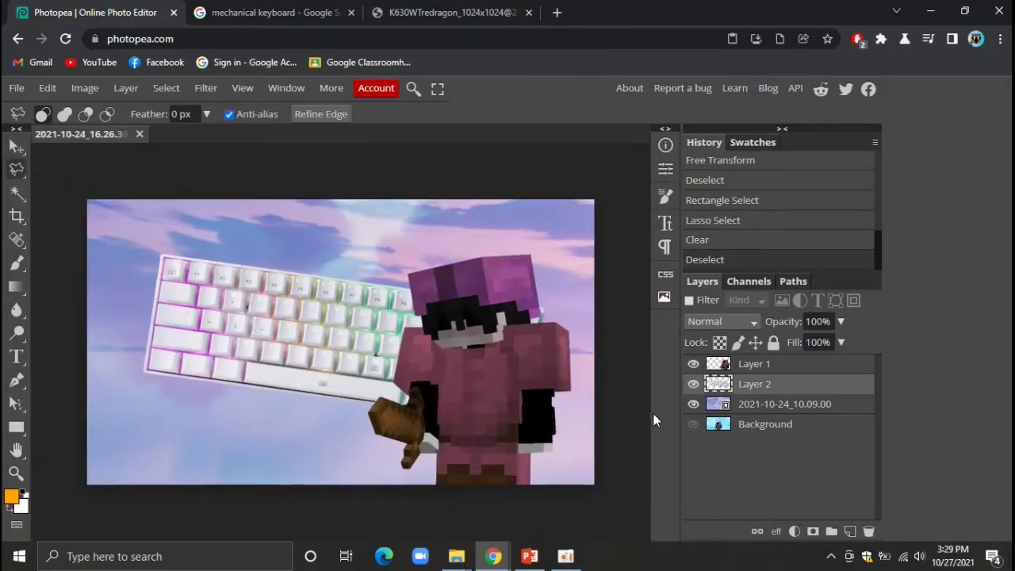
Rotate the keyboard to -2.7° and move it lower and further right
{"action": "left_click", "coordinate": [16, 146]}
{"action": "left_click_drag", "start_coordinate": [276, 314], "coordinate": [271, 310]}
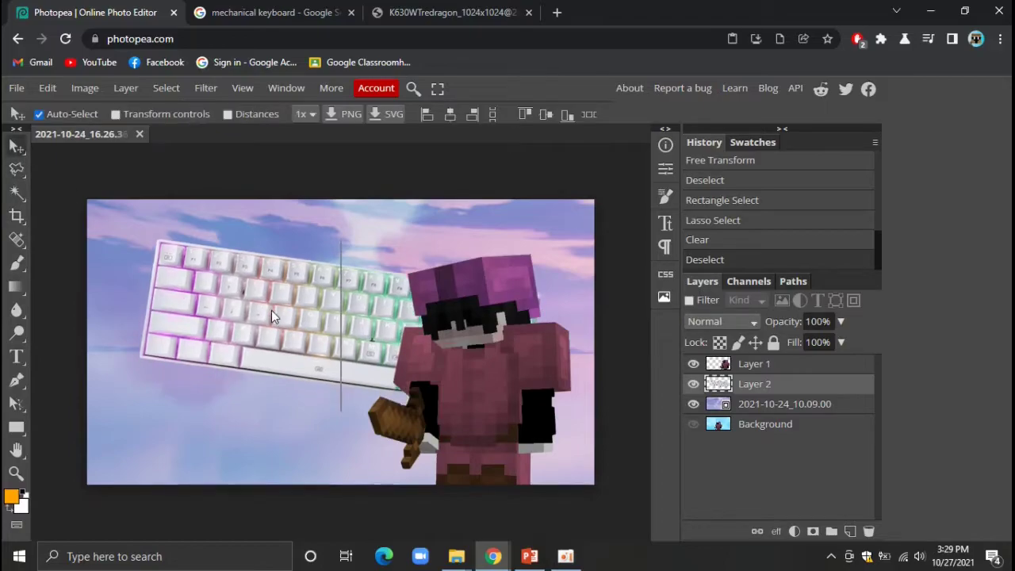
{"action": "left_click", "coordinate": [47, 88]}
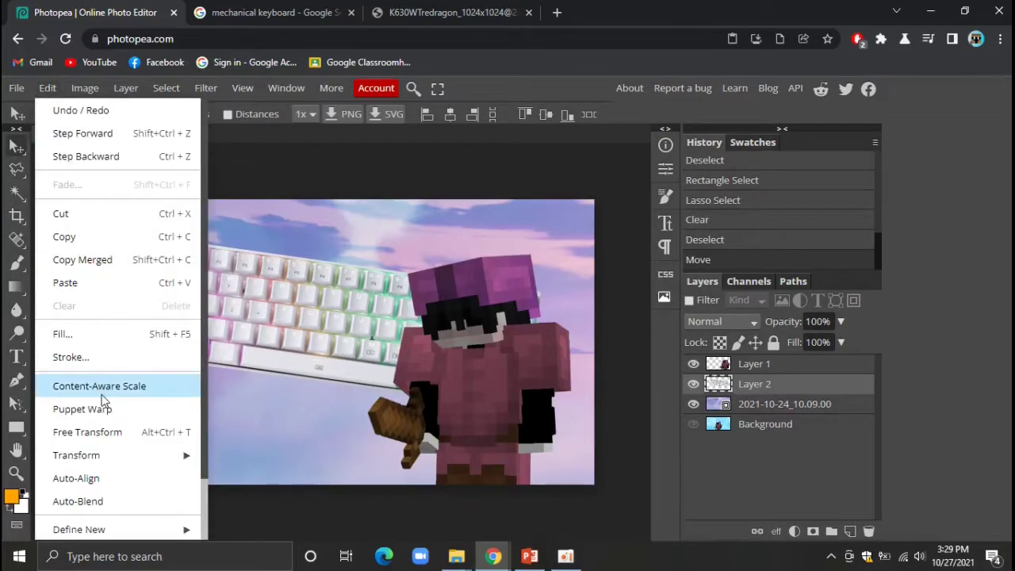
{"action": "left_click", "coordinate": [107, 430]}
{"action": "left_click_drag", "start_coordinate": [132, 228], "coordinate": [123, 237]}
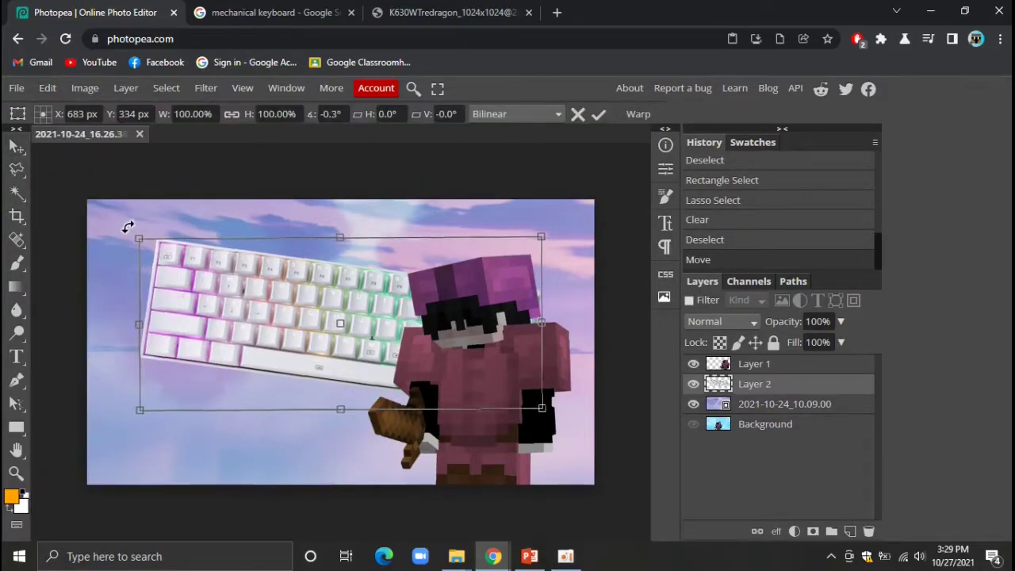
{"action": "left_click_drag", "start_coordinate": [228, 316], "coordinate": [242, 319]}
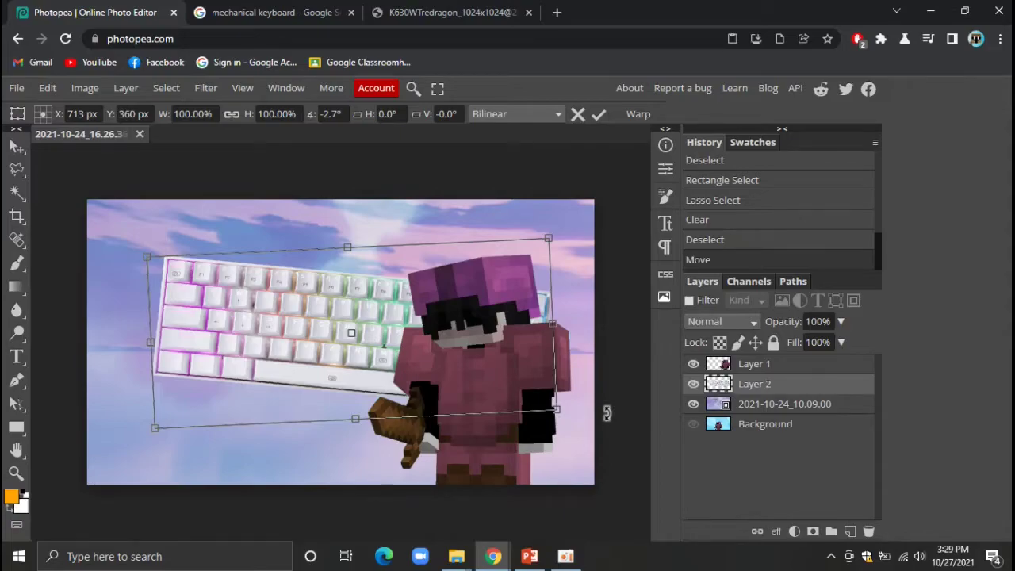
{"action": "key", "text": "Return"}
{"action": "key", "text": "ctrl+d"}
Clear the keyboard pixels in a rectangle beside the character's right side
{"action": "key", "text": "m"}
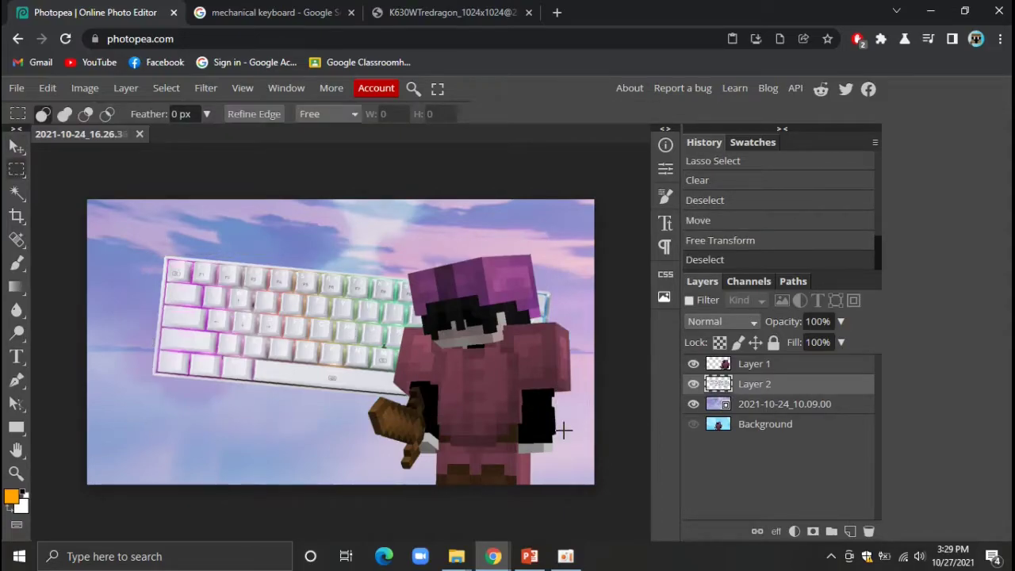
{"action": "left_click_drag", "start_coordinate": [563, 430], "coordinate": [474, 255]}
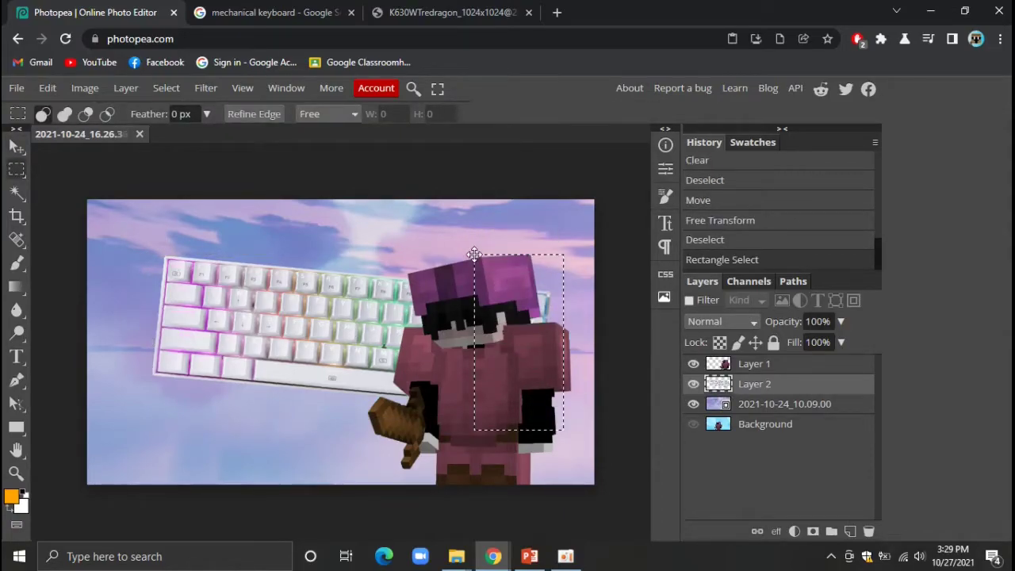
{"action": "key", "text": "Delete"}
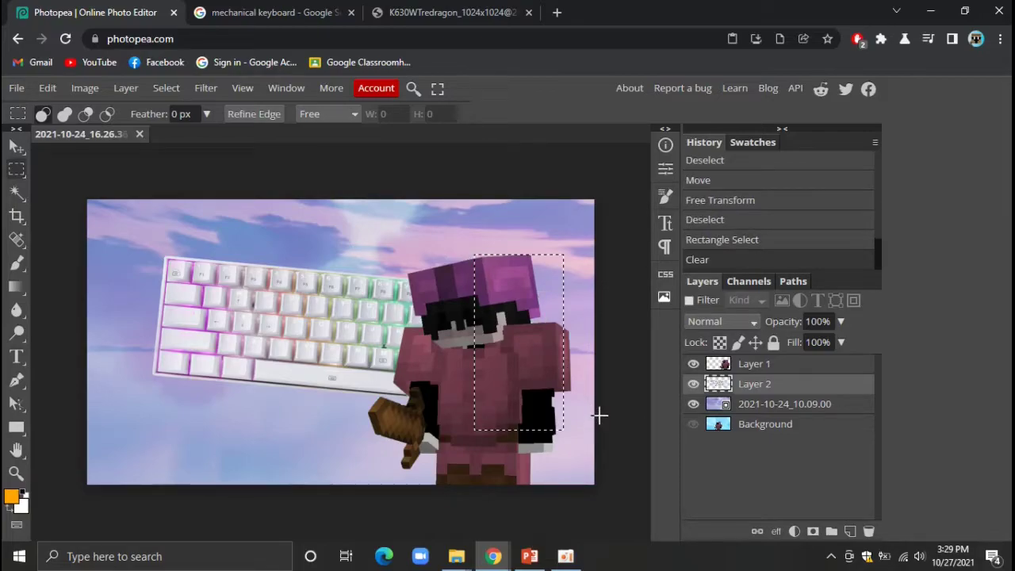
{"action": "key", "text": "ctrl+d"}
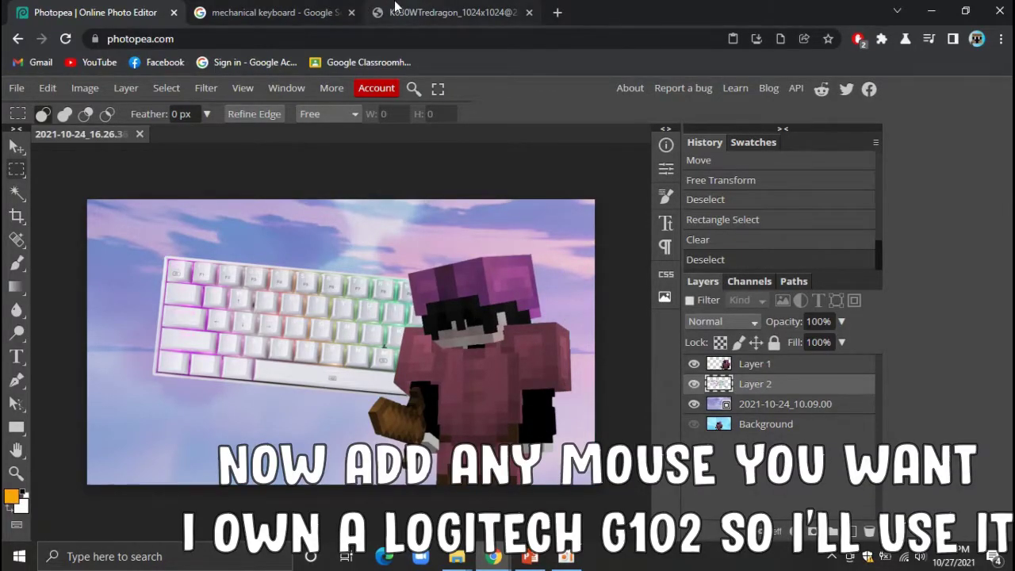
Search Google Images for the Logitech G102 mouse
{"action": "left_click", "coordinate": [395, 8]}
{"action": "left_click", "coordinate": [394, 40]}
{"action": "key", "text": "BackSpace"}
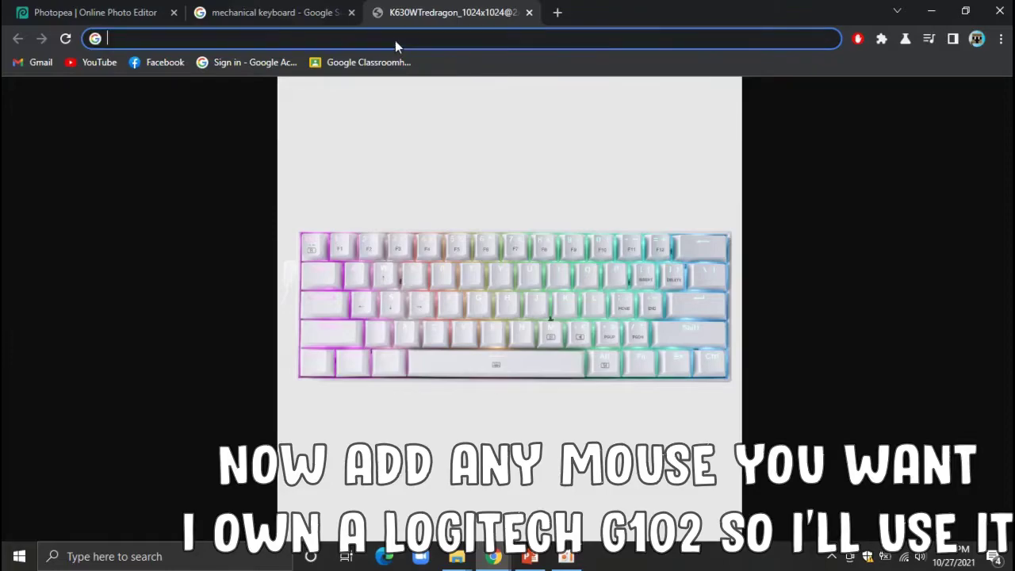
{"action": "type", "text": "logi"}
{"action": "key", "text": "Return"}
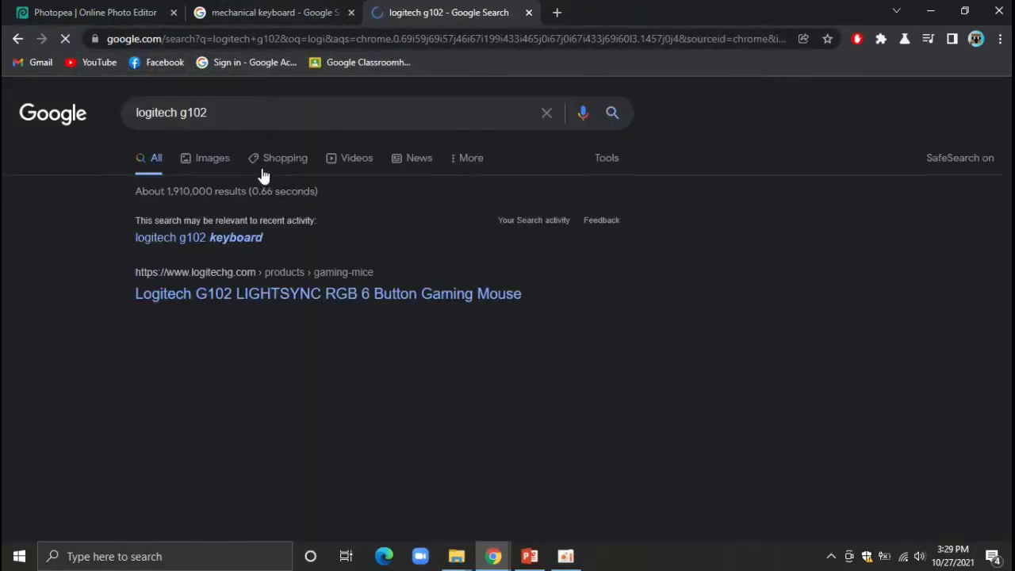
{"action": "left_click", "coordinate": [206, 159]}
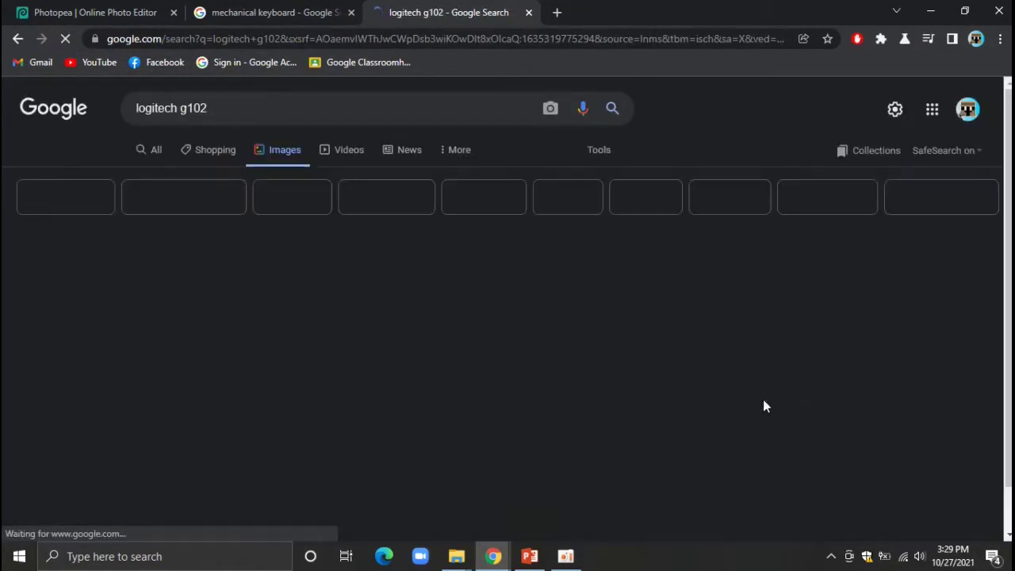
Copy a black G102 mouse picture from the image results
{"action": "scroll", "coordinate": [607, 408], "scroll_direction": "down", "scroll_amount": 1}
{"action": "scroll", "coordinate": [844, 267], "scroll_direction": "down", "scroll_amount": 1}
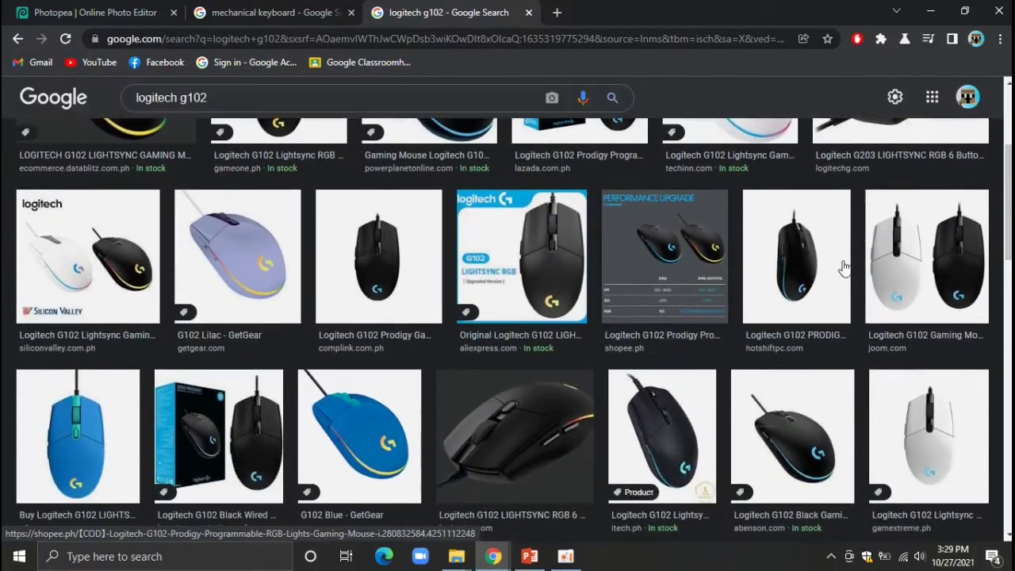
{"action": "scroll", "coordinate": [844, 267], "scroll_direction": "down", "scroll_amount": 1}
{"action": "scroll", "coordinate": [872, 253], "scroll_direction": "up", "scroll_amount": 1}
{"action": "scroll", "coordinate": [887, 230], "scroll_direction": "up", "scroll_amount": 1}
{"action": "scroll", "coordinate": [887, 253], "scroll_direction": "up", "scroll_amount": 2}
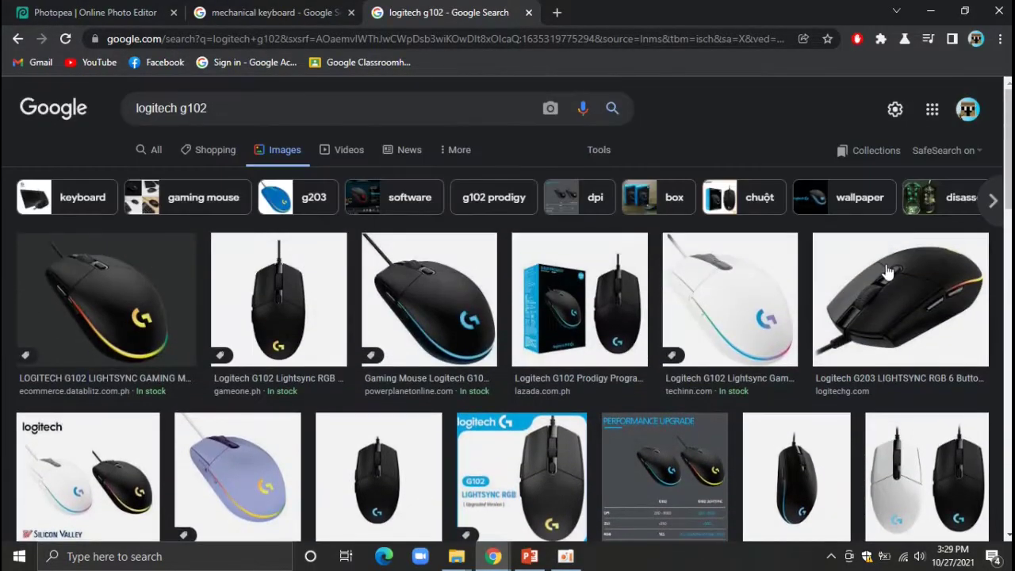
{"action": "right_click", "coordinate": [885, 265]}
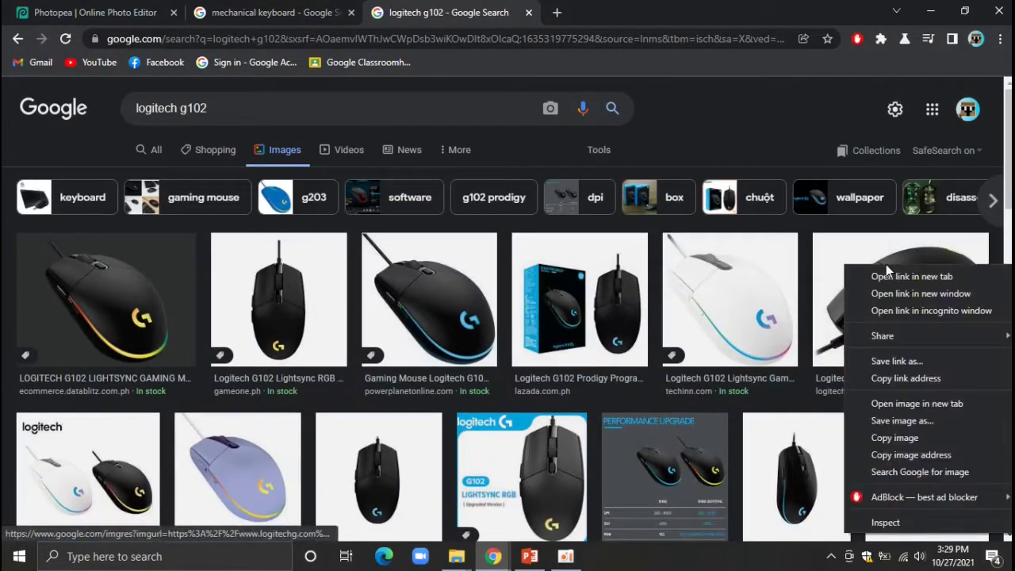
{"action": "left_click", "coordinate": [890, 433]}
Paste the mouse as Layer 3 and Magic Wand-select its white background, undoing the deletion
{"action": "left_click", "coordinate": [95, 11]}
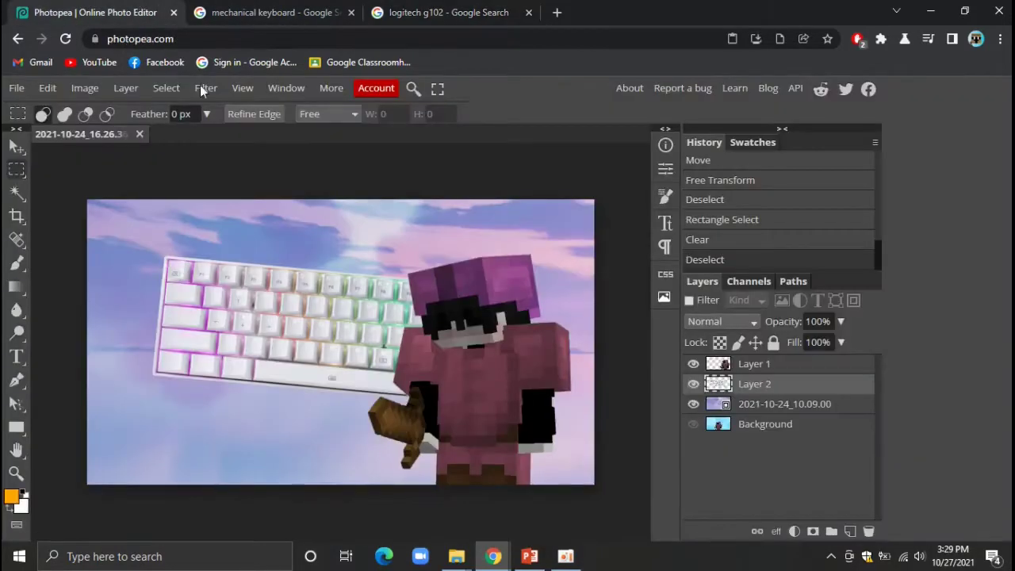
{"action": "key", "text": "ctrl+v"}
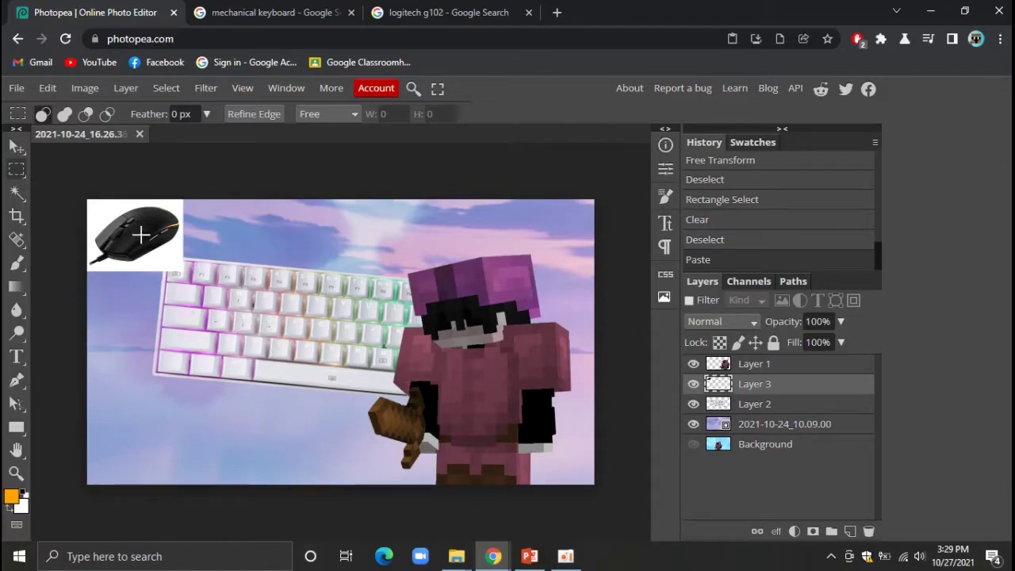
{"action": "left_click", "coordinate": [16, 194]}
{"action": "scroll", "coordinate": [127, 240], "scroll_direction": "up", "scroll_amount": 4}
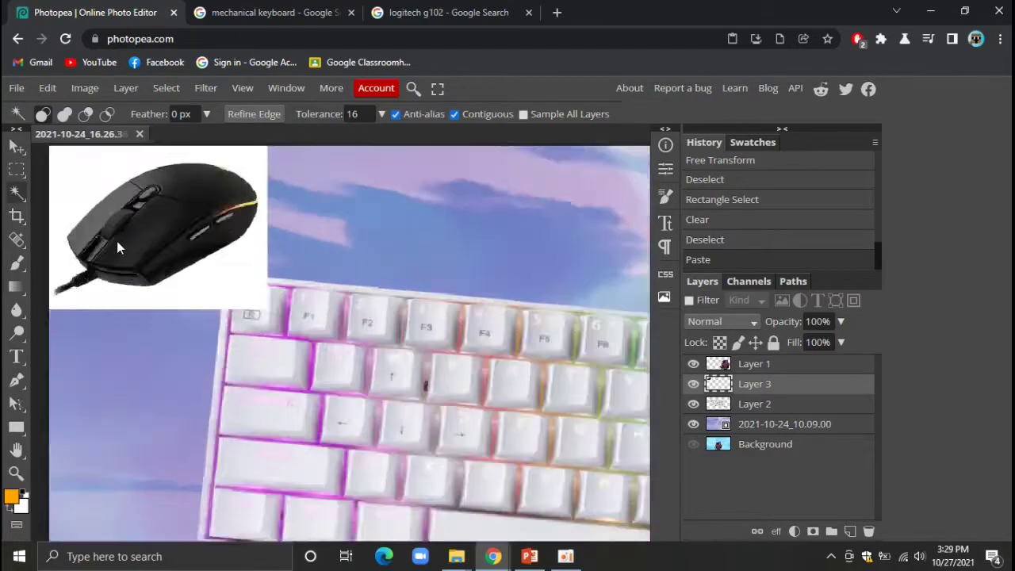
{"action": "scroll", "coordinate": [127, 240], "scroll_direction": "down", "scroll_amount": 2}
{"action": "left_click", "coordinate": [182, 290]}
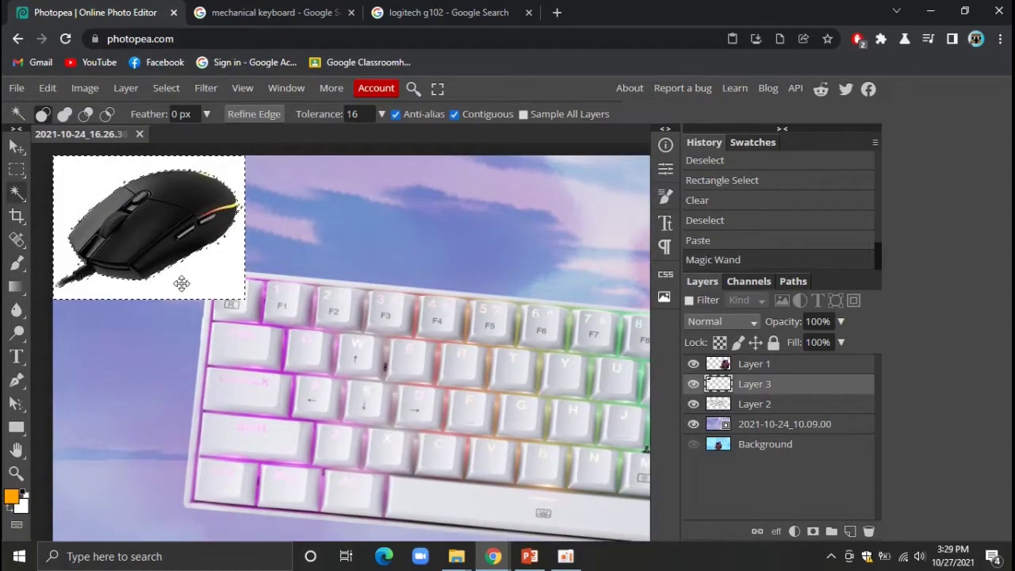
{"action": "key", "text": "Delete"}
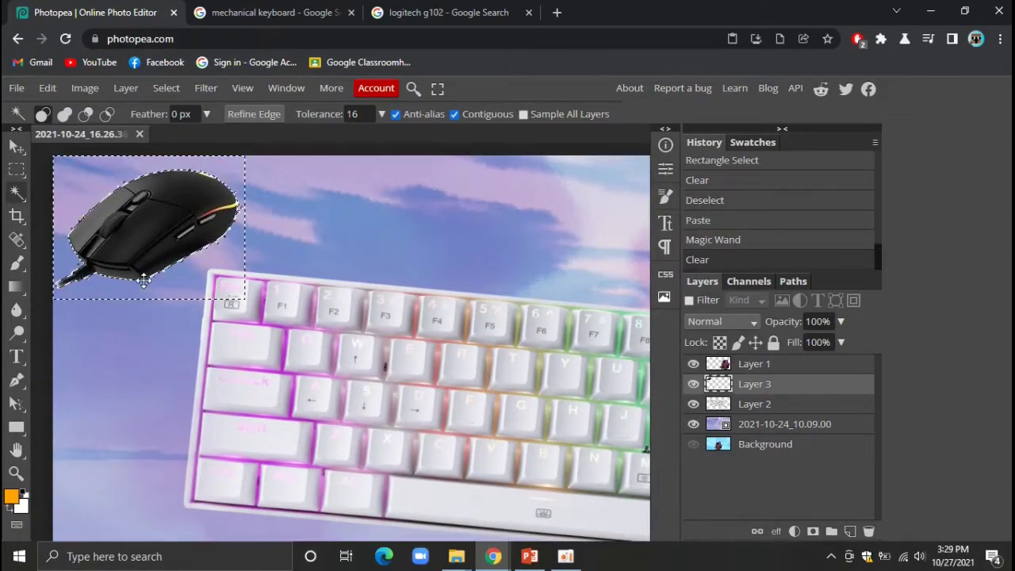
{"action": "key", "text": "ctrl+z"}
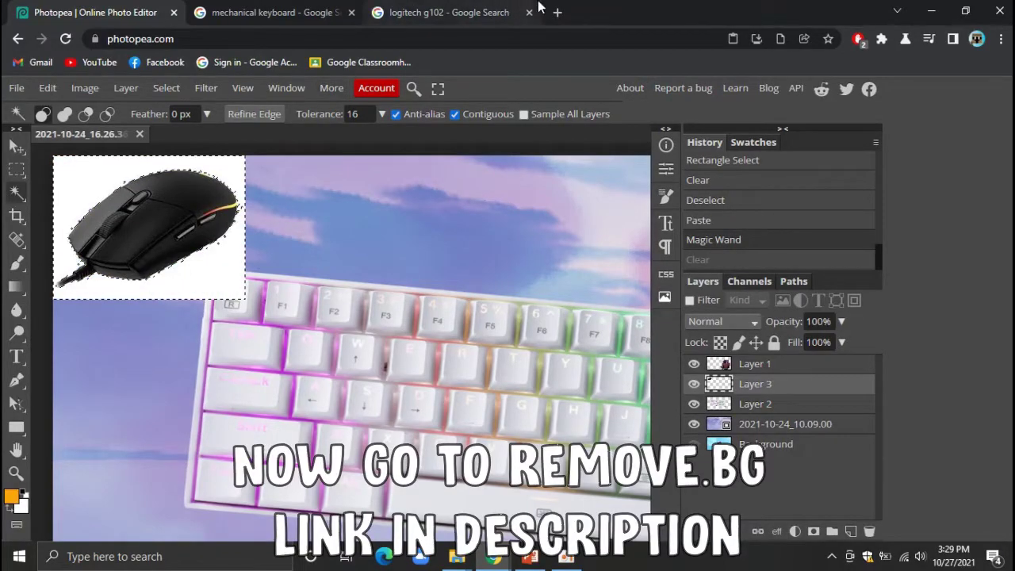
Search 'remove bg' in a new browser tab and open the remove.bg website
{"action": "left_click", "coordinate": [557, 12]}
{"action": "type", "text": "remove.bg"}
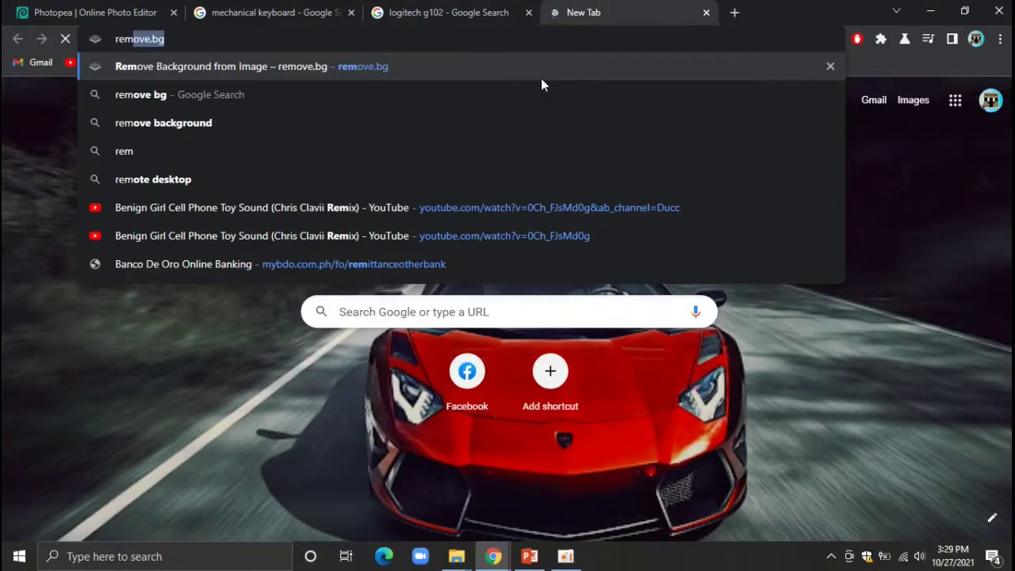
{"action": "key", "text": "Down"}
{"action": "key", "text": "Return"}
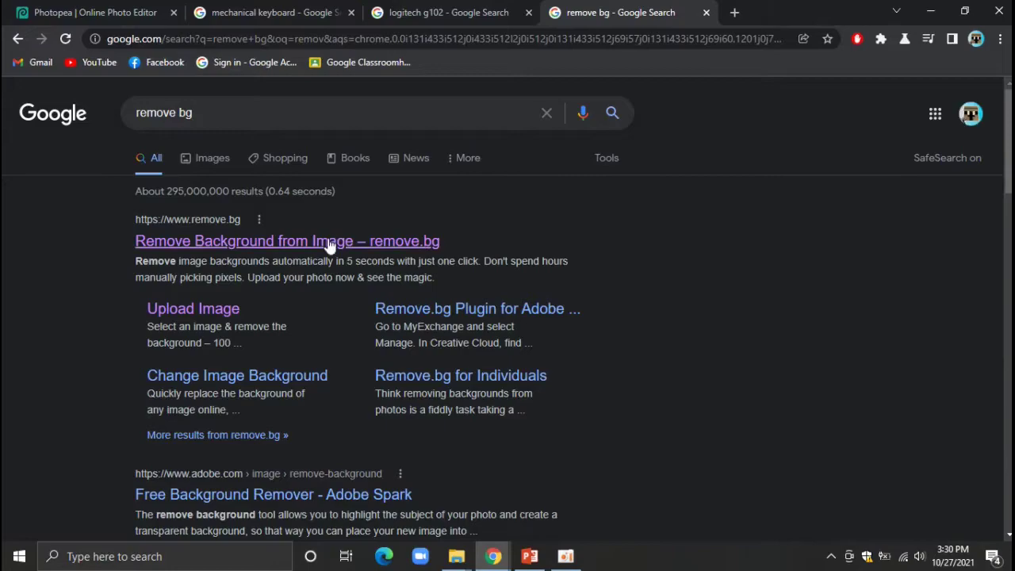
{"action": "left_click", "coordinate": [329, 242]}
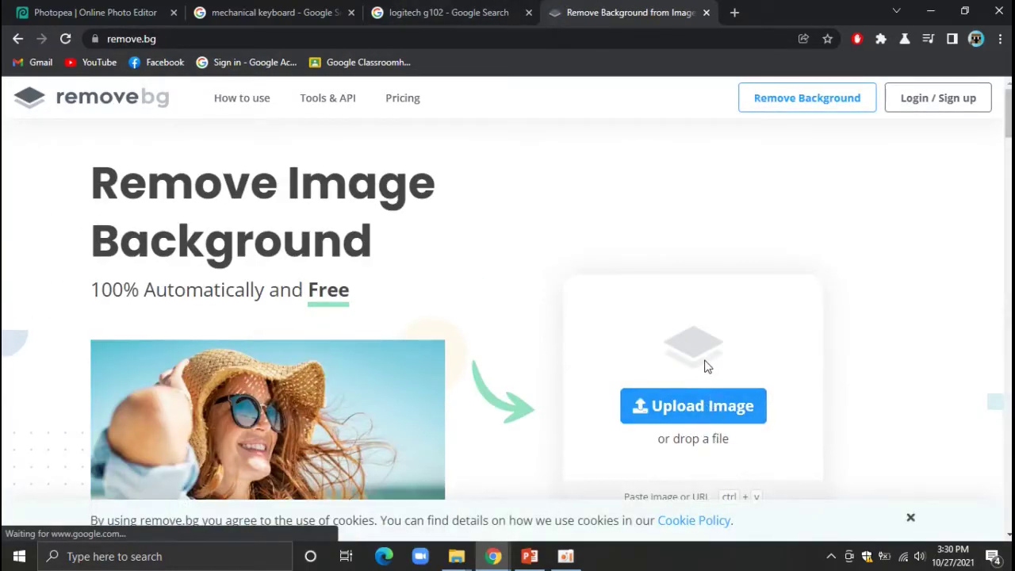
Paste the mouse picture into remove.bg and copy the background-free cut-out image
{"action": "key", "text": "ctrl+v"}
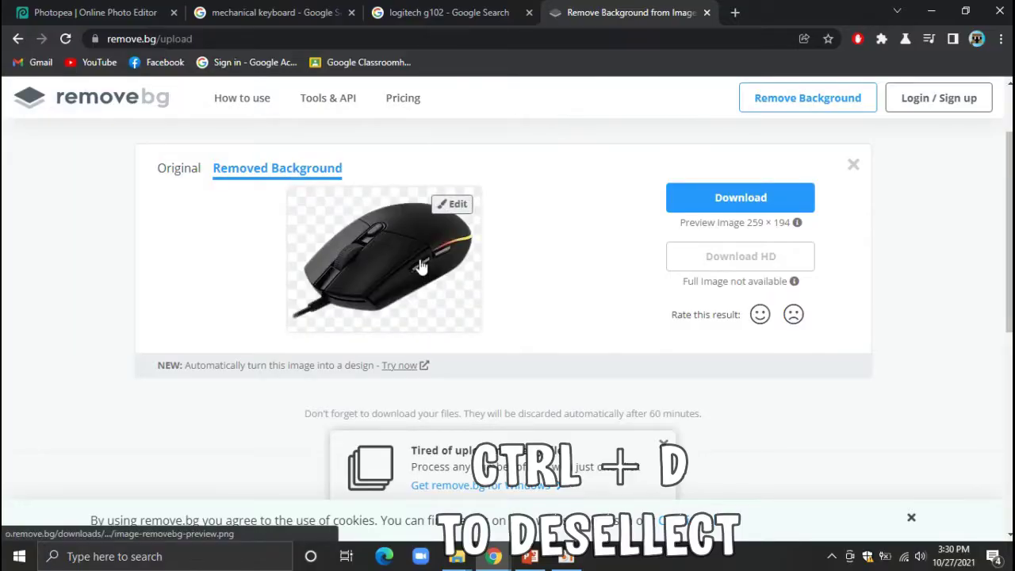
{"action": "right_click", "coordinate": [427, 272]}
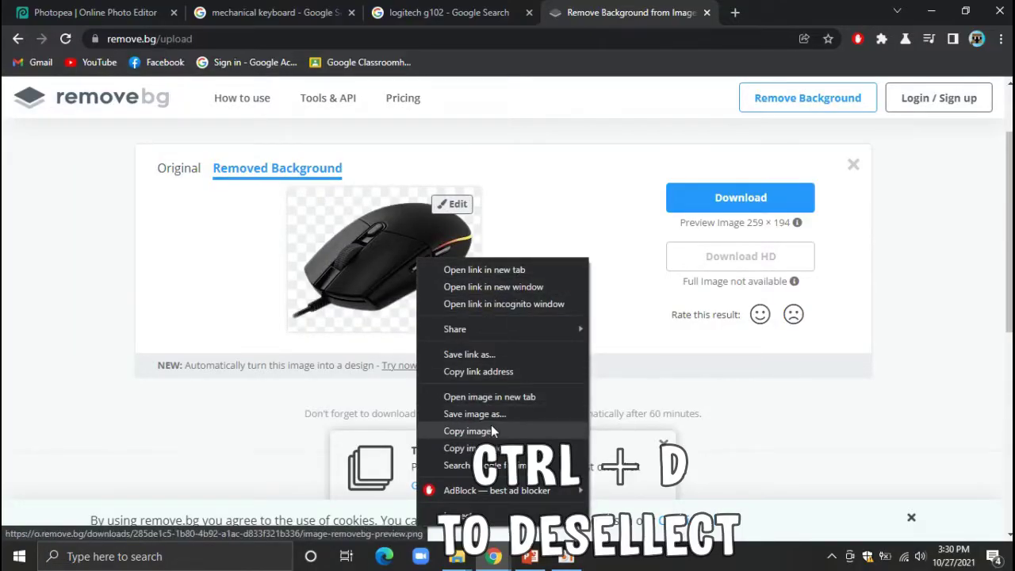
{"action": "left_click", "coordinate": [468, 431]}
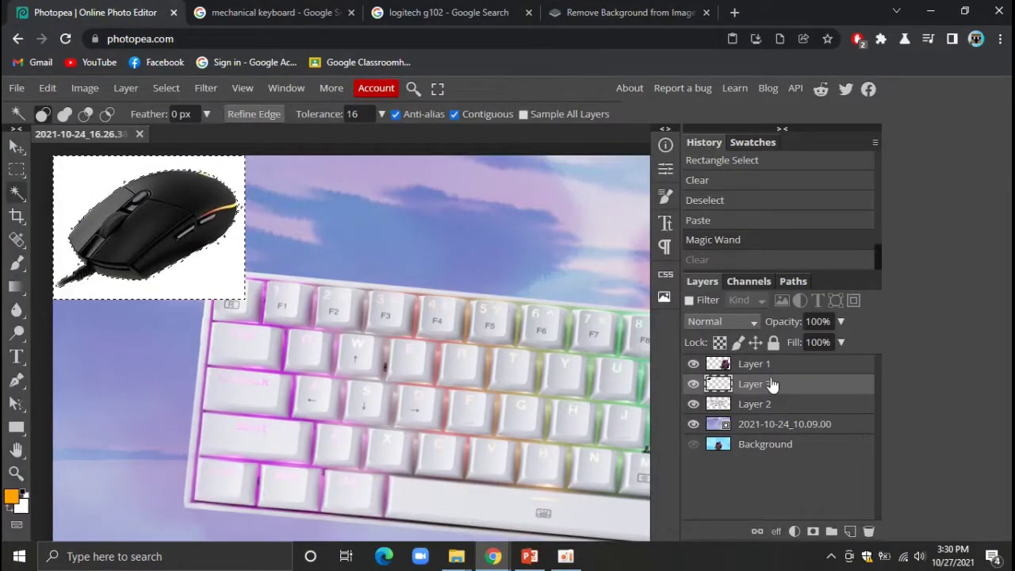
Delete the white-backed mouse layer, deselect, and paste the cut-out mouse in its place
{"action": "key", "text": "Delete"}
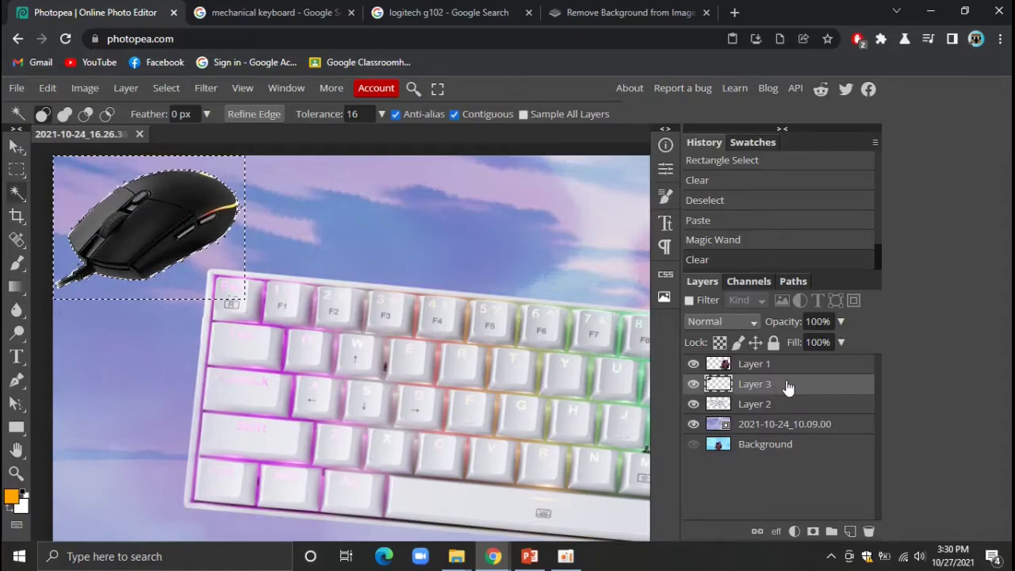
{"action": "right_click", "coordinate": [787, 386]}
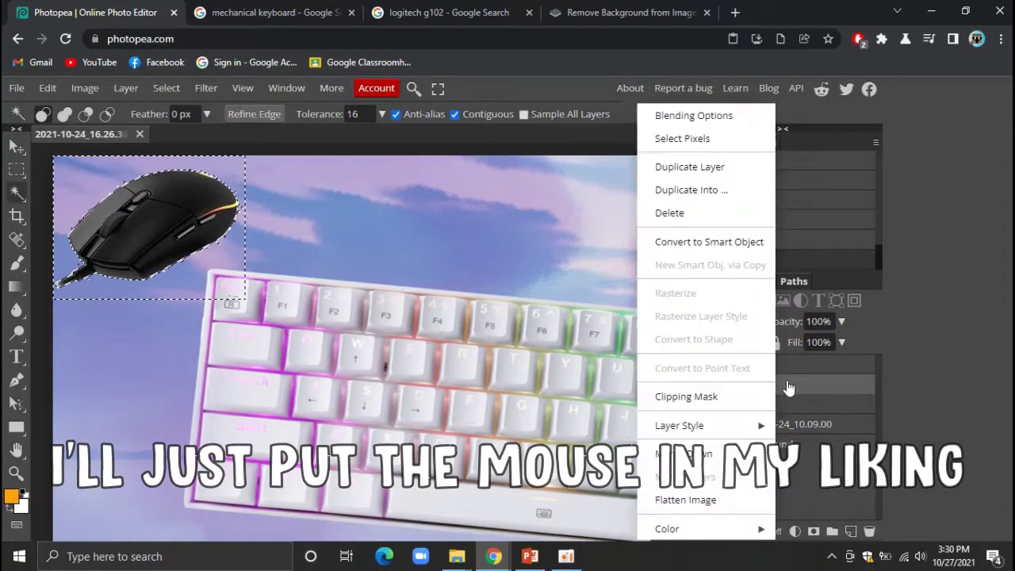
{"action": "left_click", "coordinate": [678, 214]}
{"action": "key", "text": "ctrl+d"}
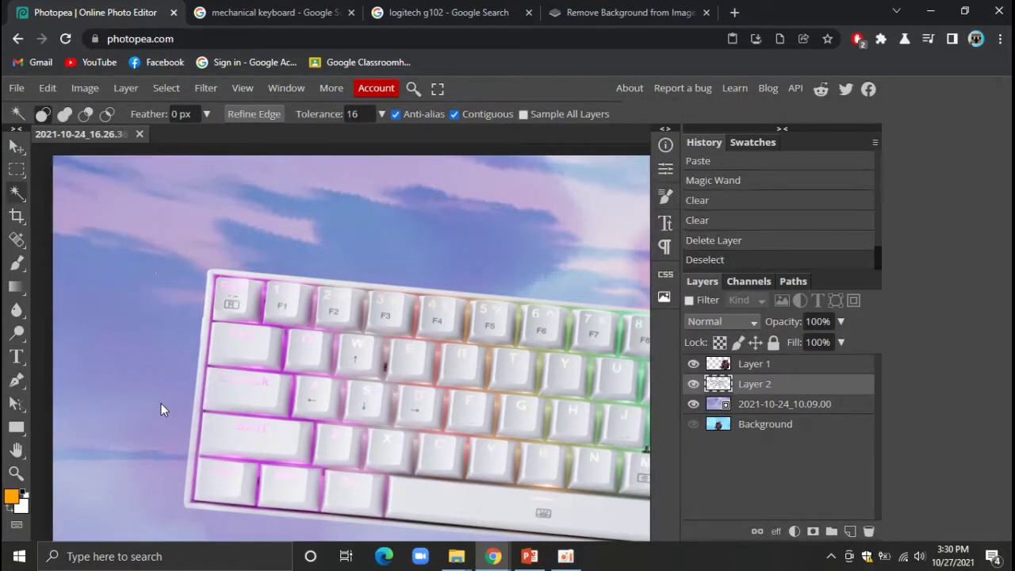
{"action": "scroll", "coordinate": [213, 382], "scroll_direction": "down", "scroll_amount": 3}
{"action": "scroll", "coordinate": [214, 382], "scroll_direction": "down", "scroll_amount": 2}
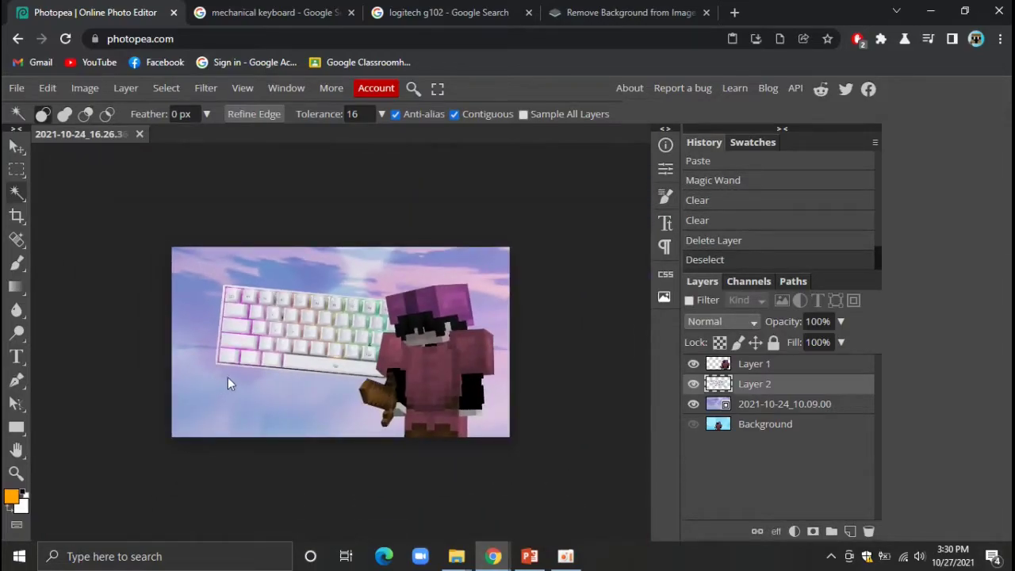
{"action": "key", "text": "ctrl+v"}
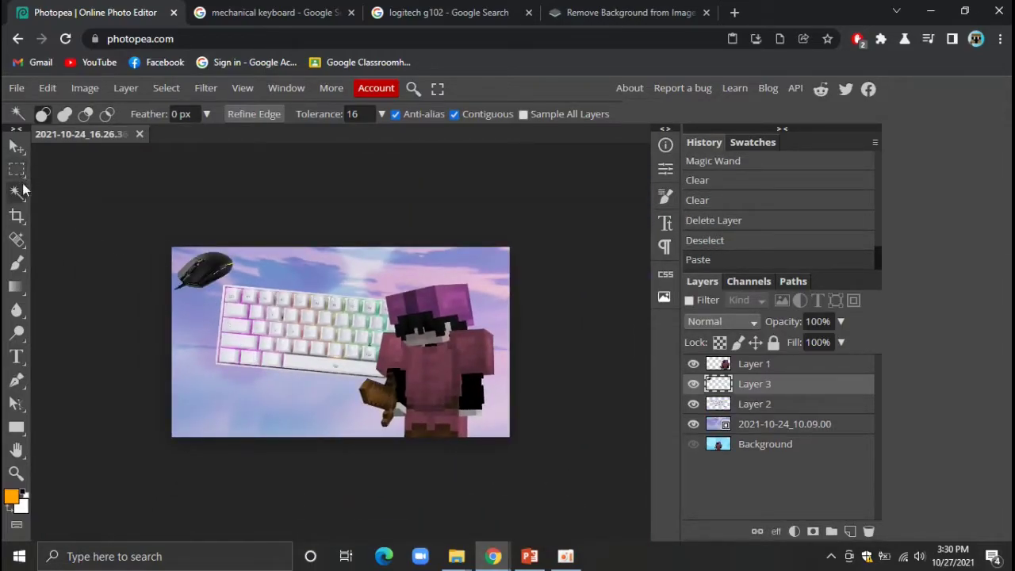
Resize the mouse to about 170% and place it over the keyboard beside the character's hand
{"action": "left_click", "coordinate": [16, 146]}
{"action": "mouse_move", "coordinate": [203, 277]}
{"action": "left_mouse_down"}
{"action": "mouse_move", "coordinate": [399, 381]}
{"action": "mouse_move", "coordinate": [293, 378]}
{"action": "left_mouse_up"}
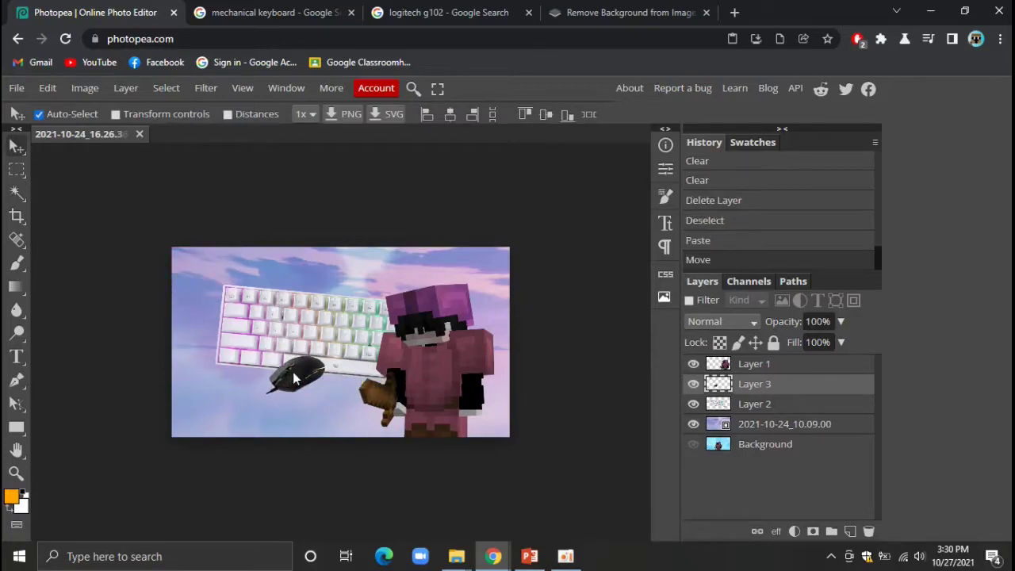
{"action": "left_click", "coordinate": [48, 88]}
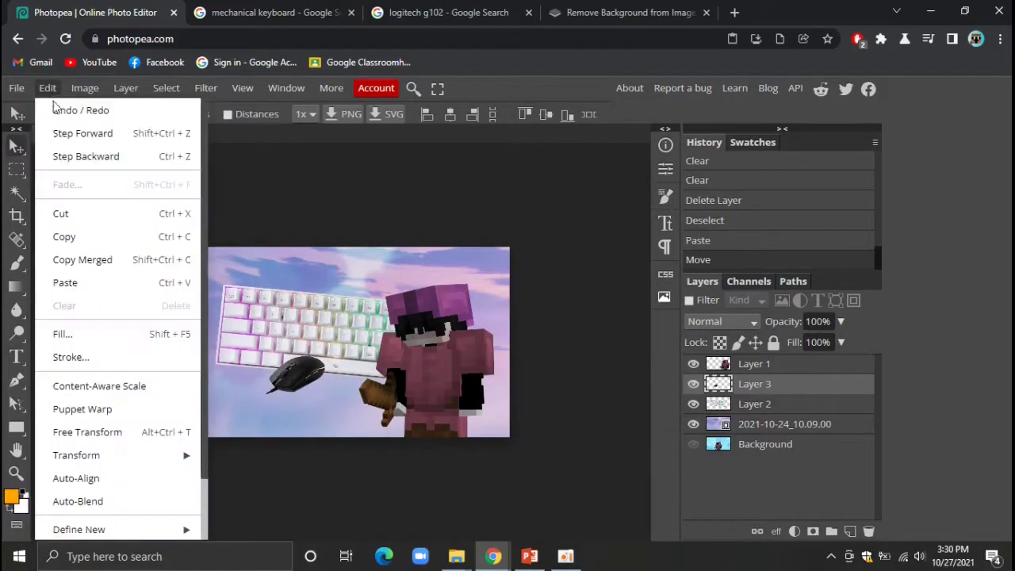
{"action": "left_click", "coordinate": [101, 437]}
{"action": "left_click_drag", "start_coordinate": [262, 350], "coordinate": [164, 295]}
{"action": "left_click_drag", "start_coordinate": [213, 328], "coordinate": [329, 359]}
{"action": "left_click_drag", "start_coordinate": [282, 327], "coordinate": [310, 341]}
{"action": "left_click_drag", "start_coordinate": [368, 372], "coordinate": [314, 350]}
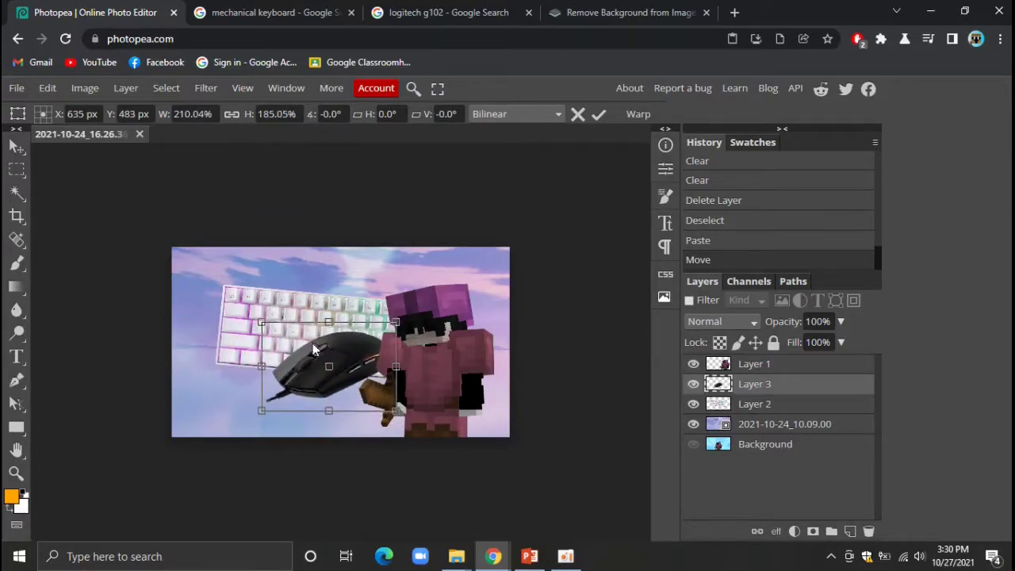
{"action": "left_click_drag", "start_coordinate": [263, 321], "coordinate": [293, 343]}
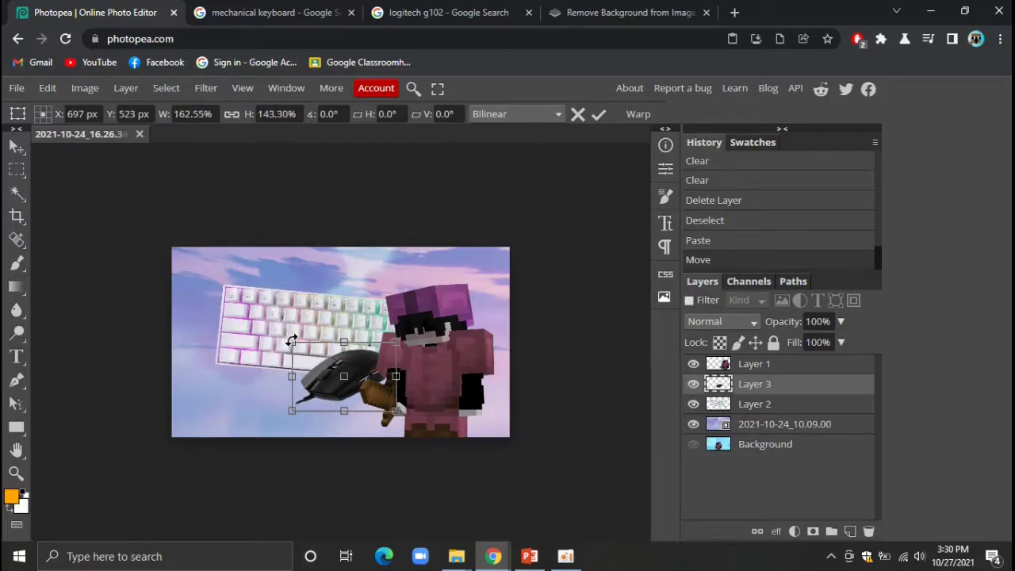
{"action": "left_click_drag", "start_coordinate": [292, 342], "coordinate": [287, 337]}
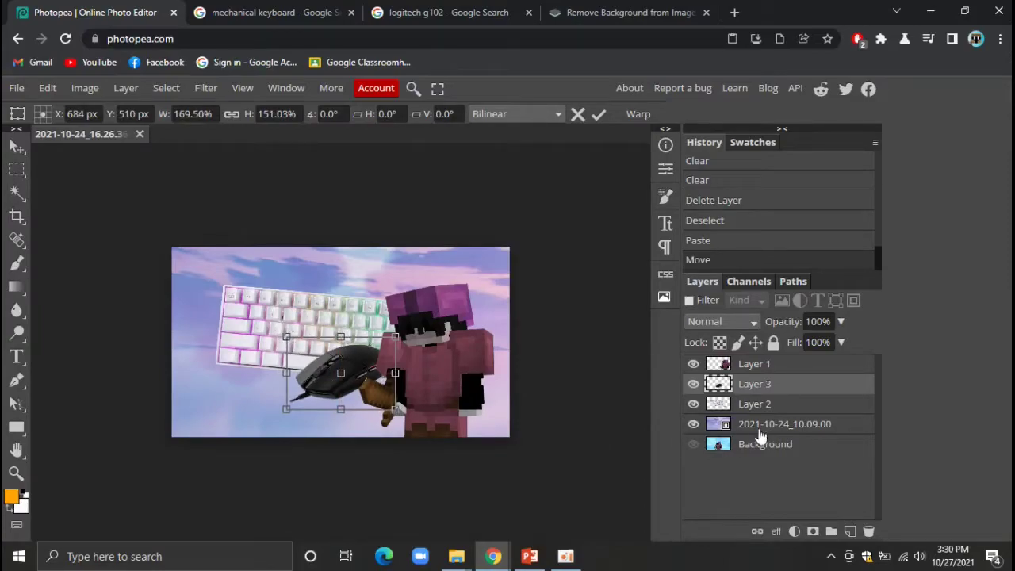
{"action": "left_click", "coordinate": [809, 406]}
{"action": "left_click", "coordinate": [792, 387]}
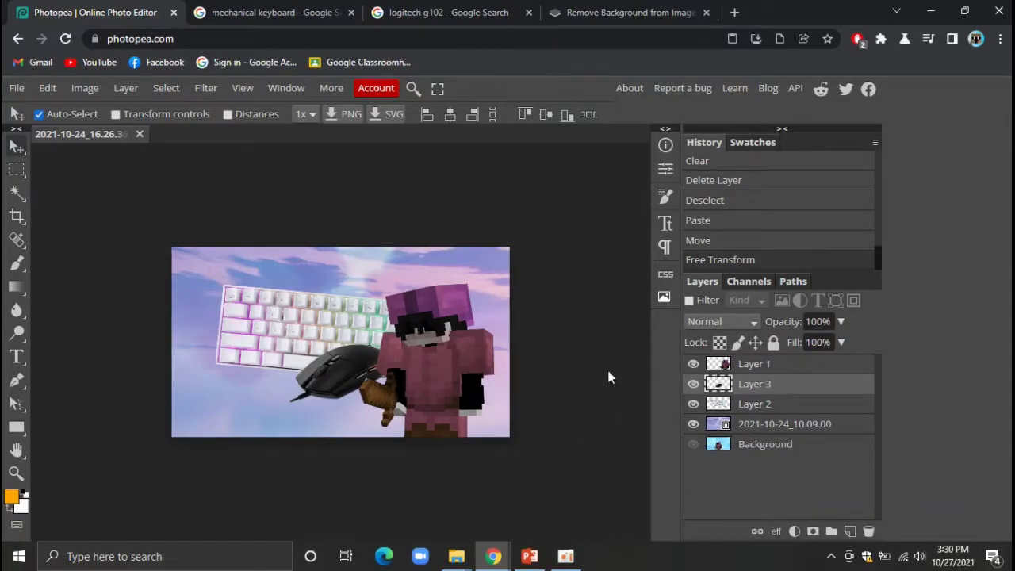
Add a new empty top layer and select only the thumbnail's outer border by inverting a rectangle
{"action": "left_click", "coordinate": [747, 369]}
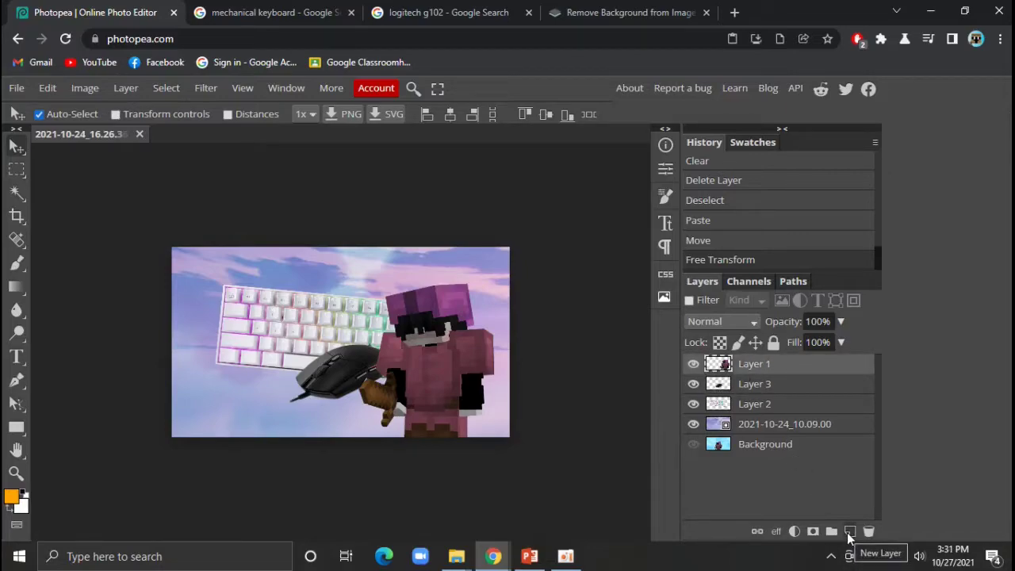
{"action": "left_click", "coordinate": [849, 531]}
{"action": "key", "text": "m"}
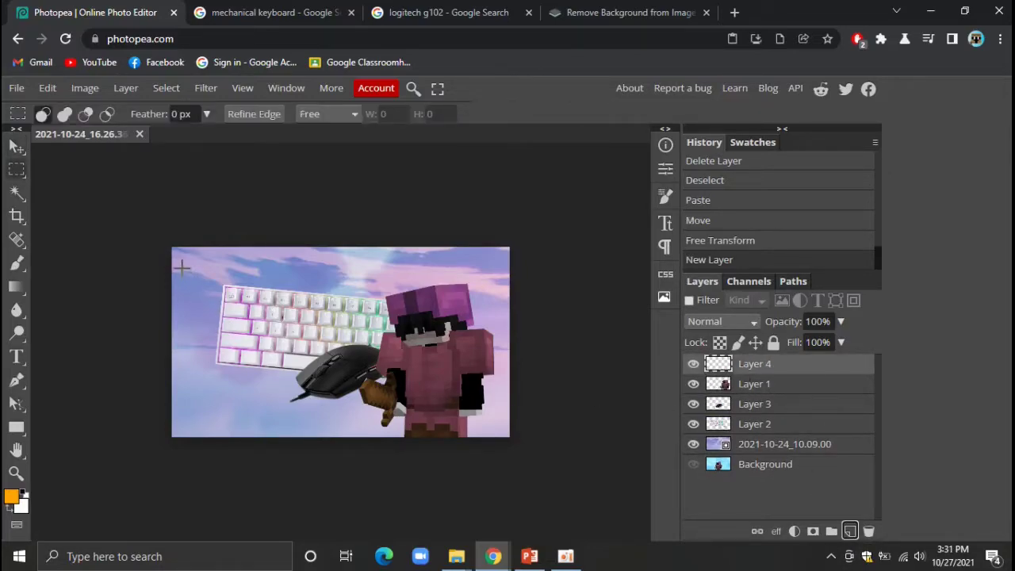
{"action": "left_click", "coordinate": [186, 353]}
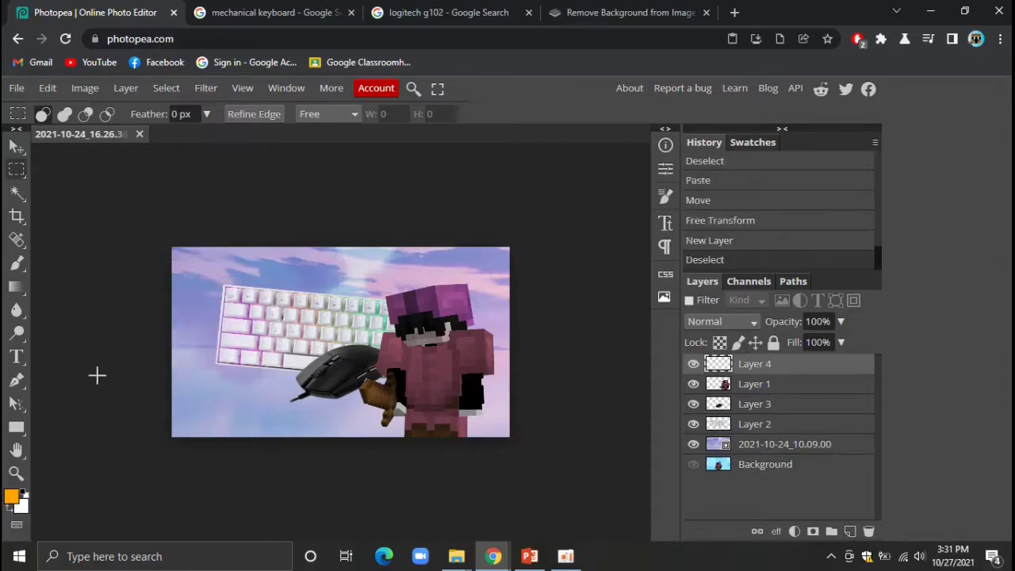
{"action": "left_click_drag", "start_coordinate": [177, 252], "coordinate": [398, 439]}
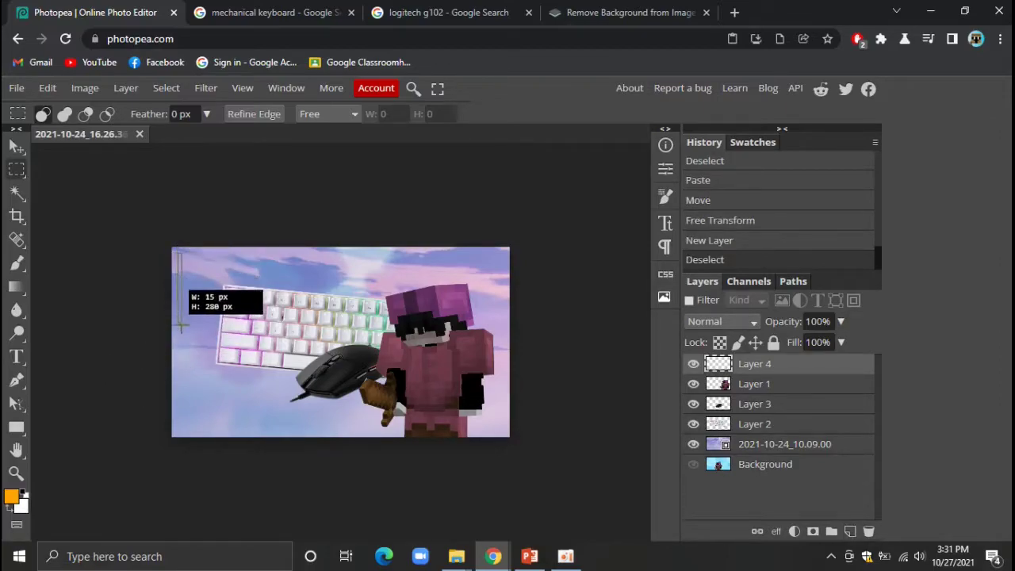
{"action": "left_click_drag", "start_coordinate": [486, 430], "coordinate": [501, 433]}
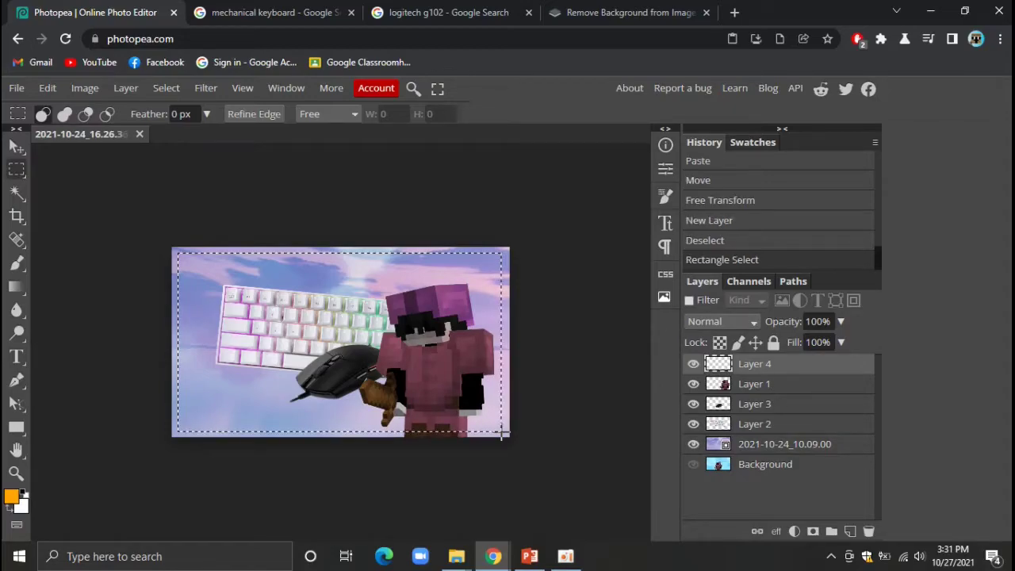
{"action": "left_click", "coordinate": [162, 88]}
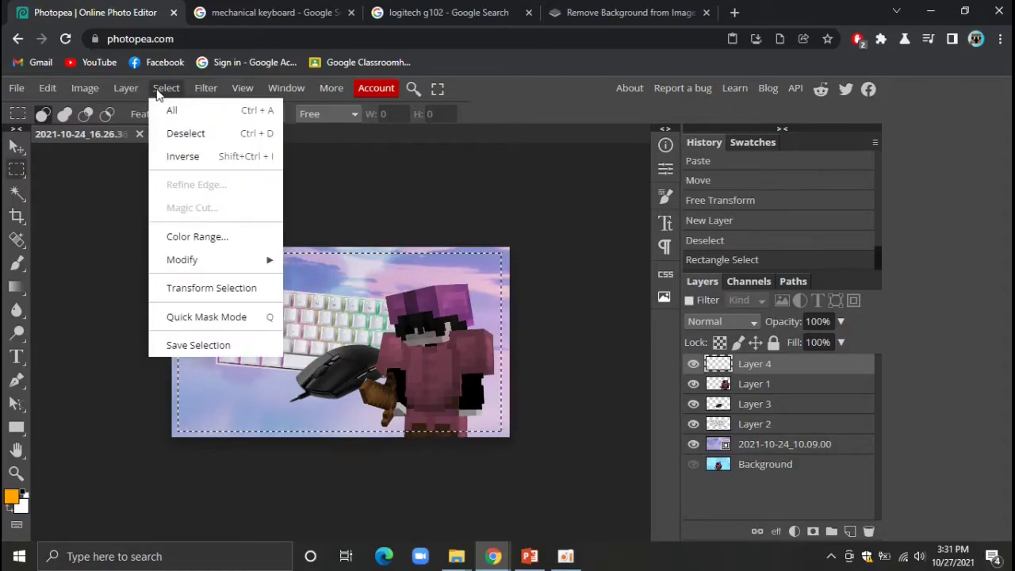
{"action": "left_click", "coordinate": [184, 157]}
Try brightness and contrast changes on the border, then cancel them
{"action": "left_click", "coordinate": [85, 88]}
{"action": "mouse_move", "coordinate": [113, 138]}
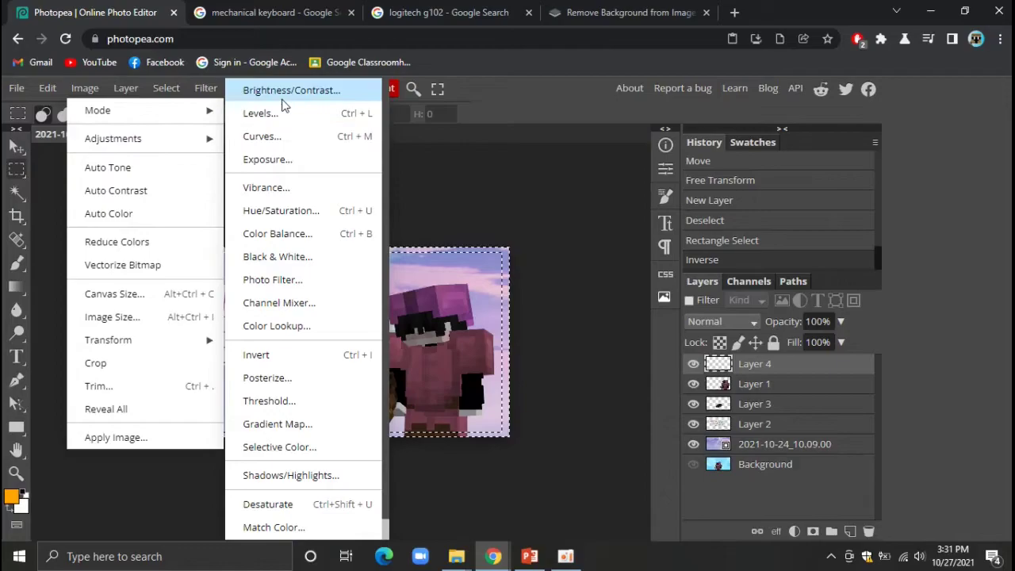
{"action": "left_click", "coordinate": [283, 91]}
{"action": "left_click_drag", "start_coordinate": [305, 200], "coordinate": [360, 128]}
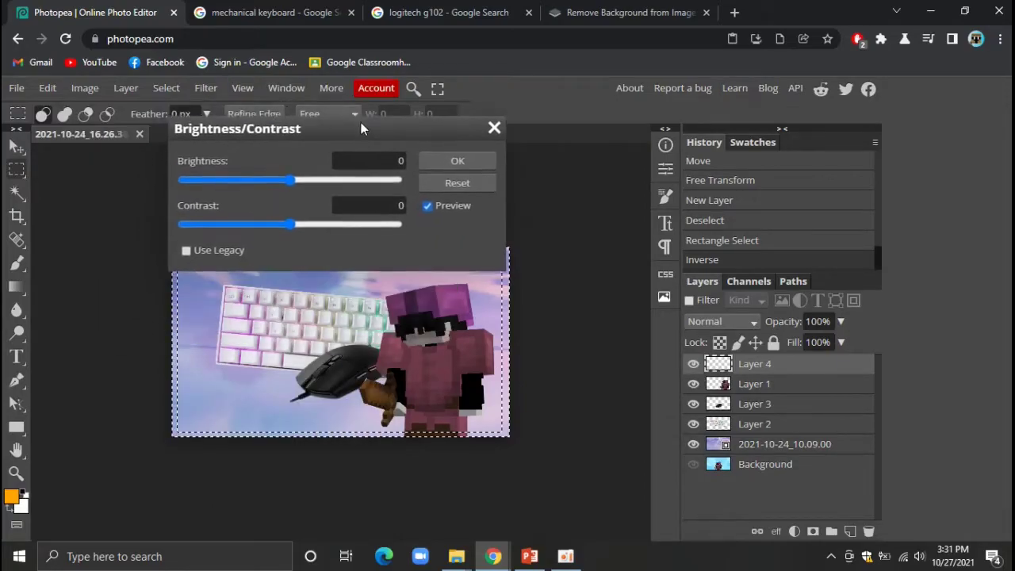
{"action": "left_click_drag", "start_coordinate": [291, 179], "coordinate": [319, 179]}
{"action": "left_click_drag", "start_coordinate": [399, 182], "coordinate": [277, 182]}
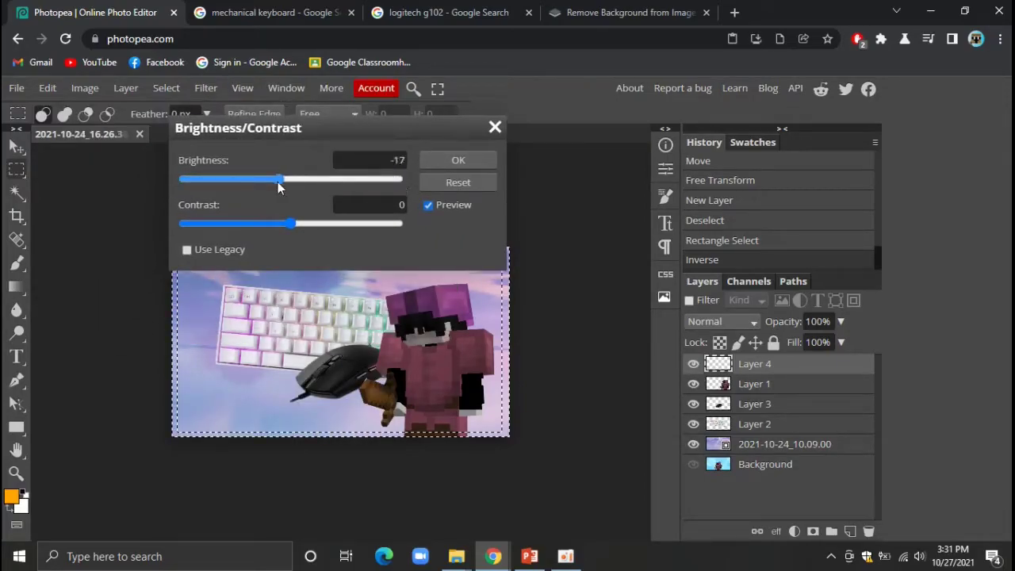
{"action": "mouse_move", "coordinate": [292, 223]}
{"action": "left_mouse_down"}
{"action": "mouse_move", "coordinate": [366, 224]}
{"action": "mouse_move", "coordinate": [310, 225]}
{"action": "left_mouse_up"}
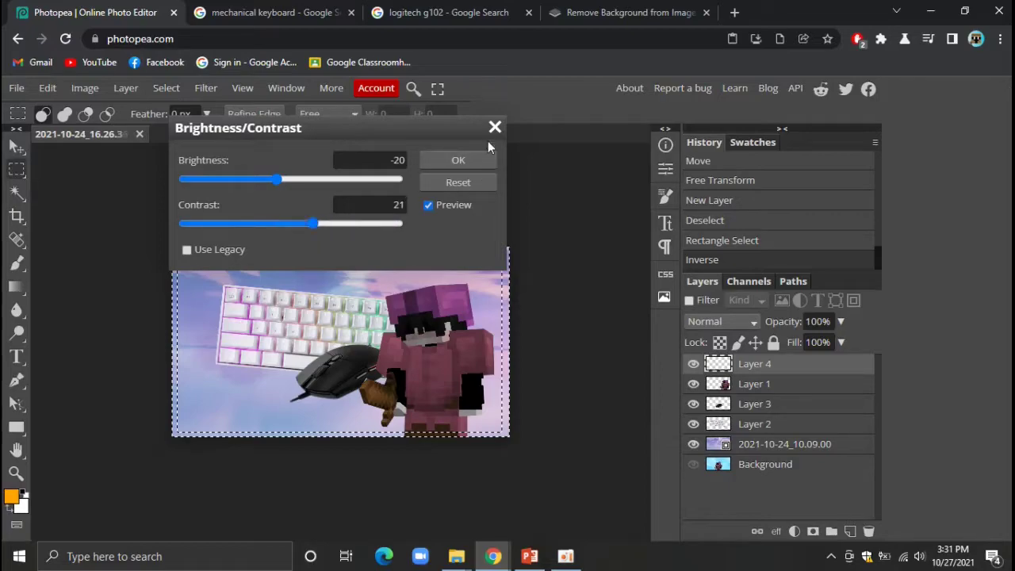
{"action": "left_click", "coordinate": [494, 130]}
Add a Curves adjustment layer with the curve bowed upward to lighten the thumbnail's border
{"action": "left_click", "coordinate": [795, 530]}
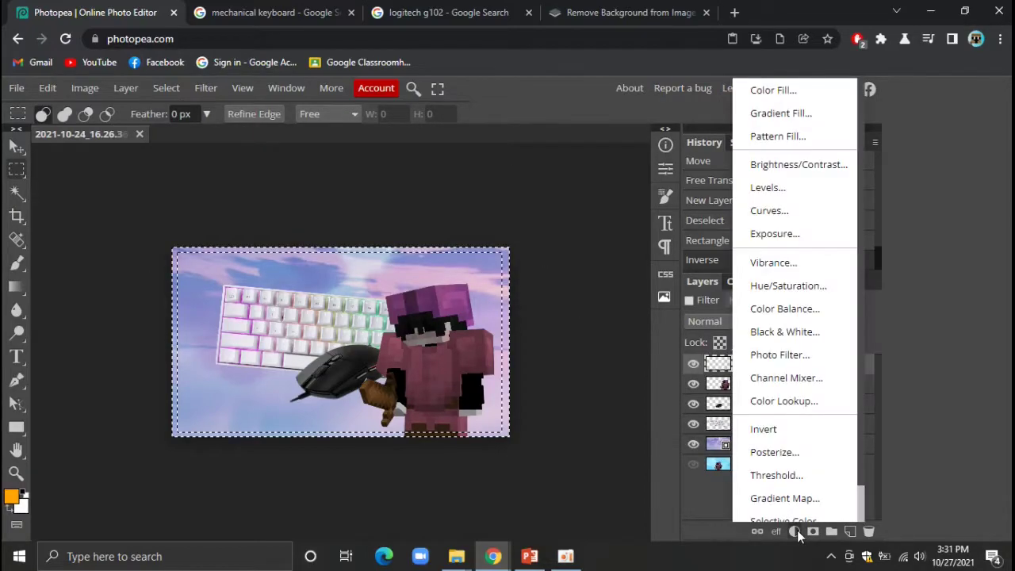
{"action": "left_click", "coordinate": [793, 211]}
{"action": "mouse_move", "coordinate": [578, 298]}
{"action": "left_mouse_down"}
{"action": "mouse_move", "coordinate": [518, 252]}
{"action": "mouse_move", "coordinate": [539, 291]}
{"action": "mouse_move", "coordinate": [538, 277]}
{"action": "left_mouse_up"}
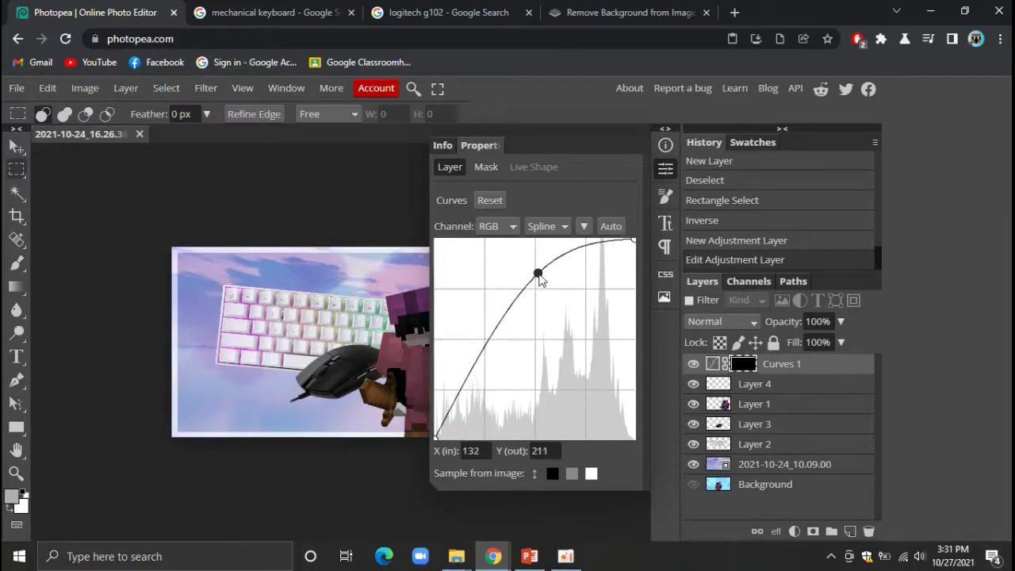
{"action": "left_click", "coordinate": [666, 173]}
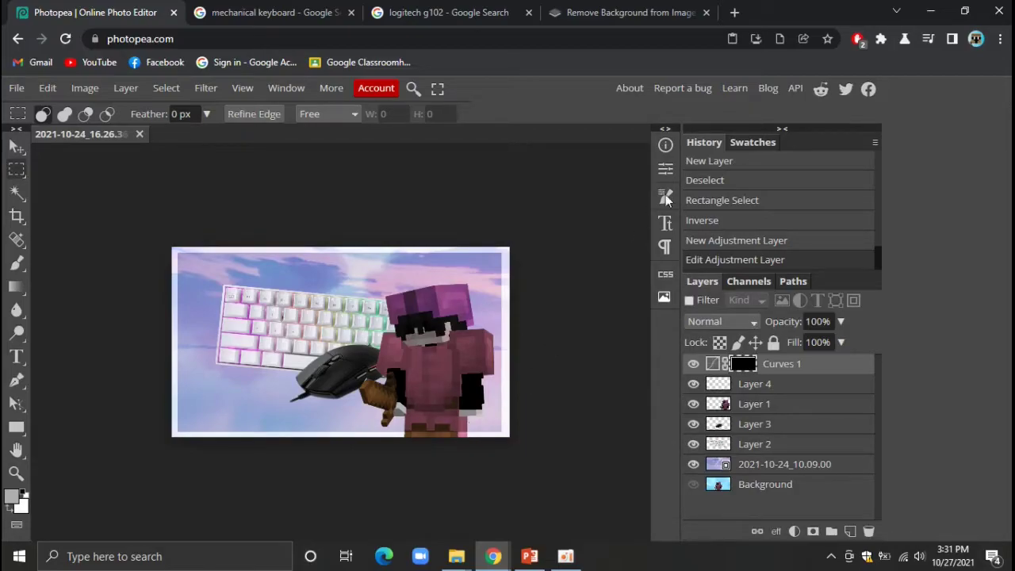
{"action": "left_click", "coordinate": [734, 14]}
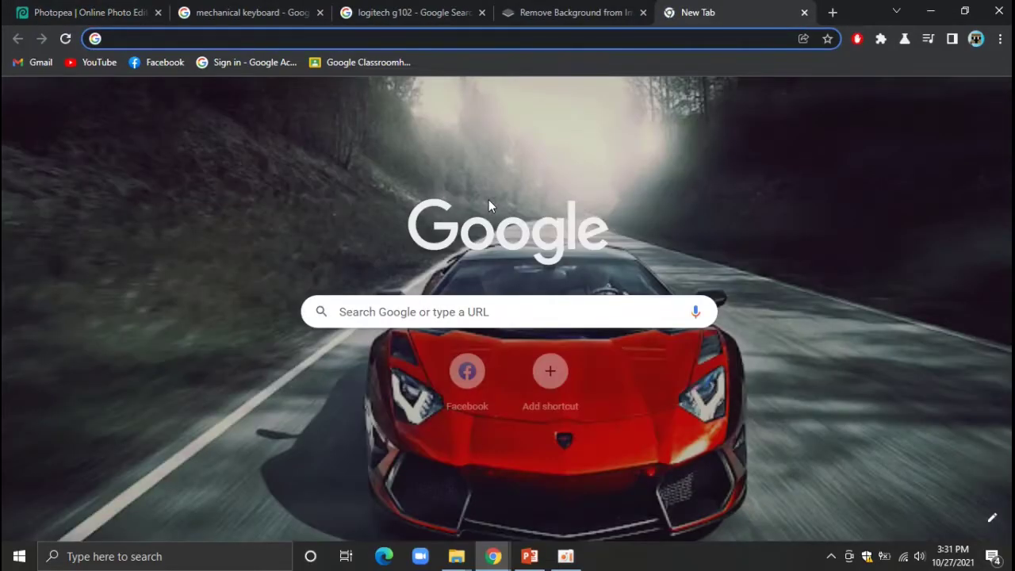
Search Google Images for 'sound icon' and browse the results
{"action": "type", "text": "sound icon"}
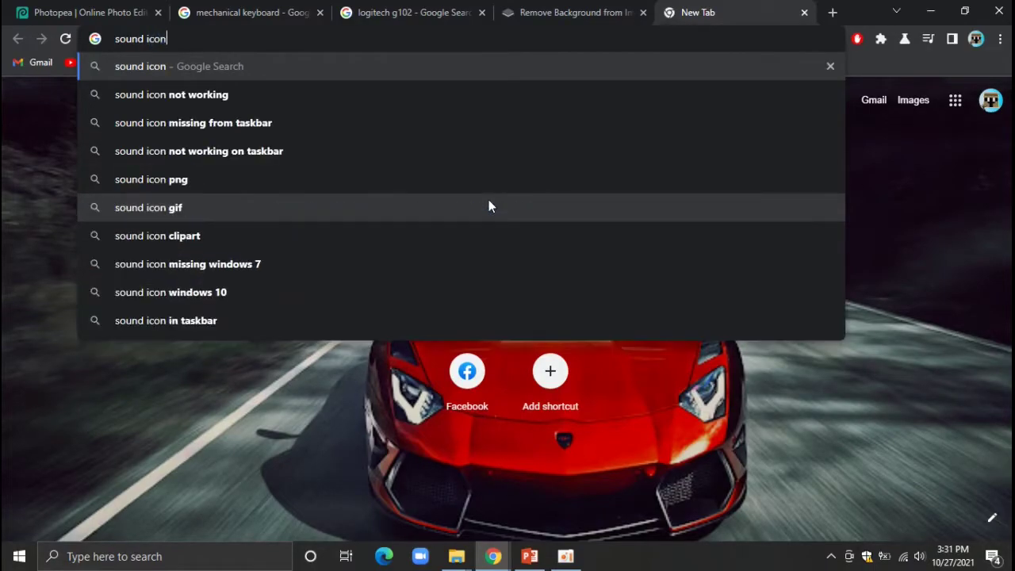
{"action": "key", "text": "Return"}
{"action": "left_click", "coordinate": [204, 156]}
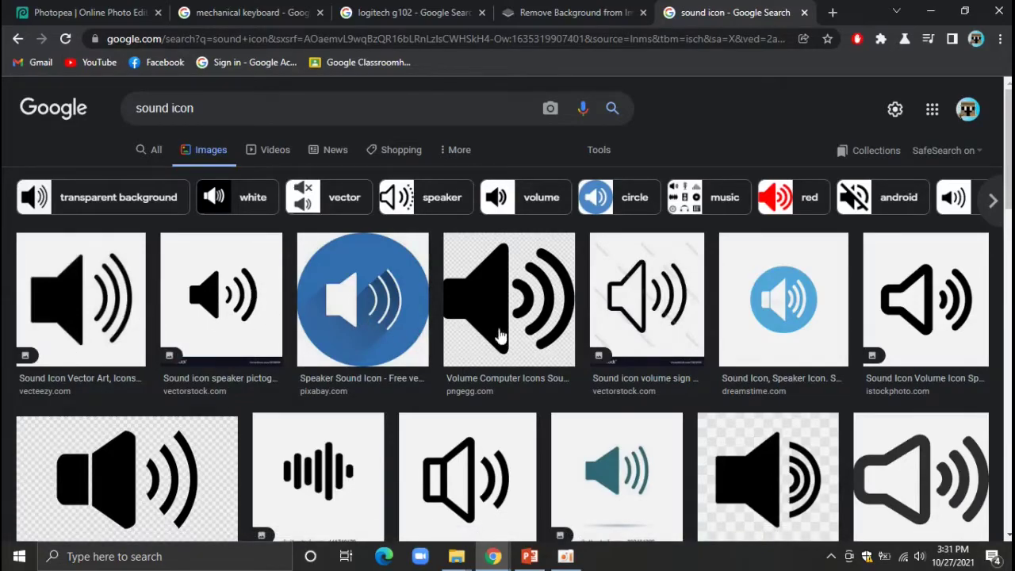
{"action": "scroll", "coordinate": [519, 331], "scroll_direction": "down", "scroll_amount": 1}
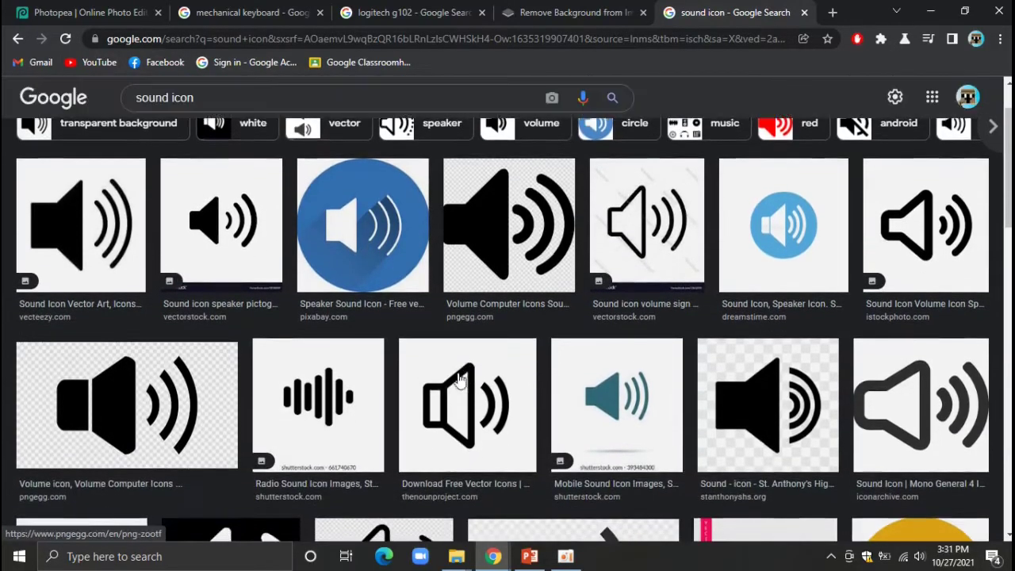
{"action": "scroll", "coordinate": [511, 356], "scroll_direction": "down", "scroll_amount": 1}
{"action": "scroll", "coordinate": [500, 410], "scroll_direction": "down", "scroll_amount": 2}
{"action": "scroll", "coordinate": [500, 411], "scroll_direction": "down", "scroll_amount": 3}
{"action": "scroll", "coordinate": [508, 408], "scroll_direction": "down", "scroll_amount": 3}
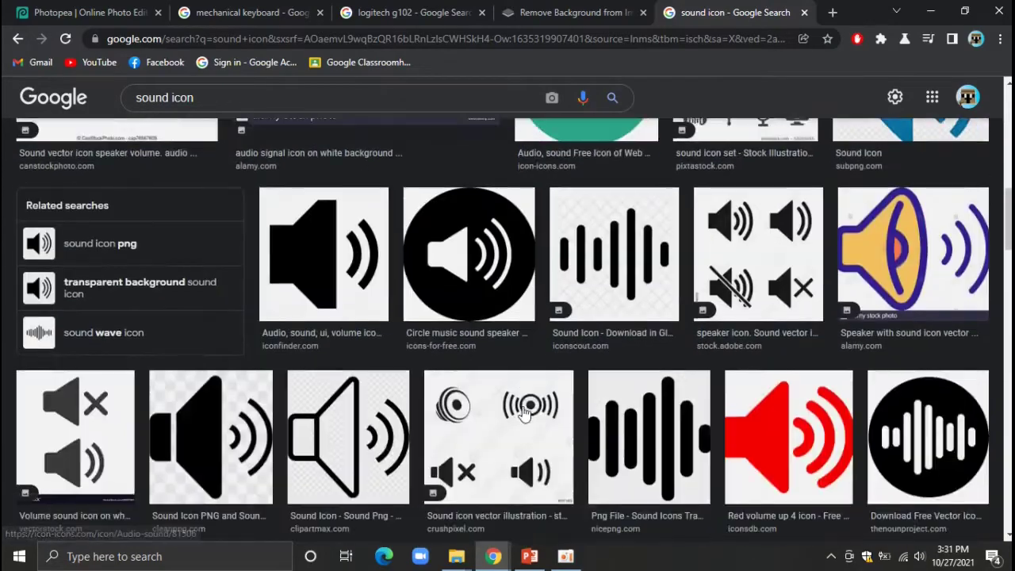
{"action": "scroll", "coordinate": [519, 406], "scroll_direction": "up", "scroll_amount": 2}
{"action": "scroll", "coordinate": [523, 406], "scroll_direction": "down", "scroll_amount": 5}
Copy the blue speaker icon image and return to Photopea
{"action": "right_click", "coordinate": [603, 363]}
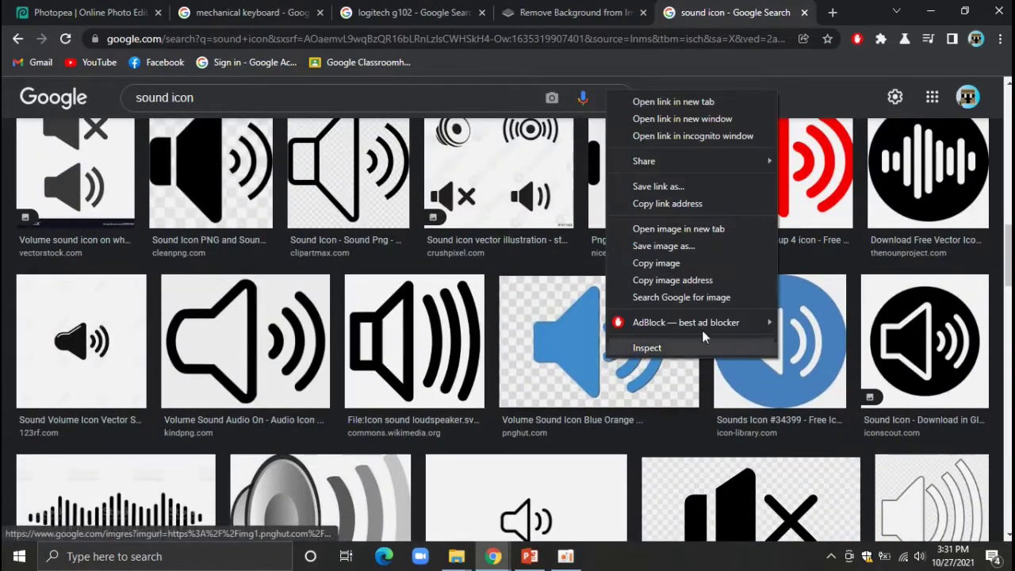
{"action": "left_click", "coordinate": [666, 262]}
{"action": "left_click", "coordinate": [39, 9]}
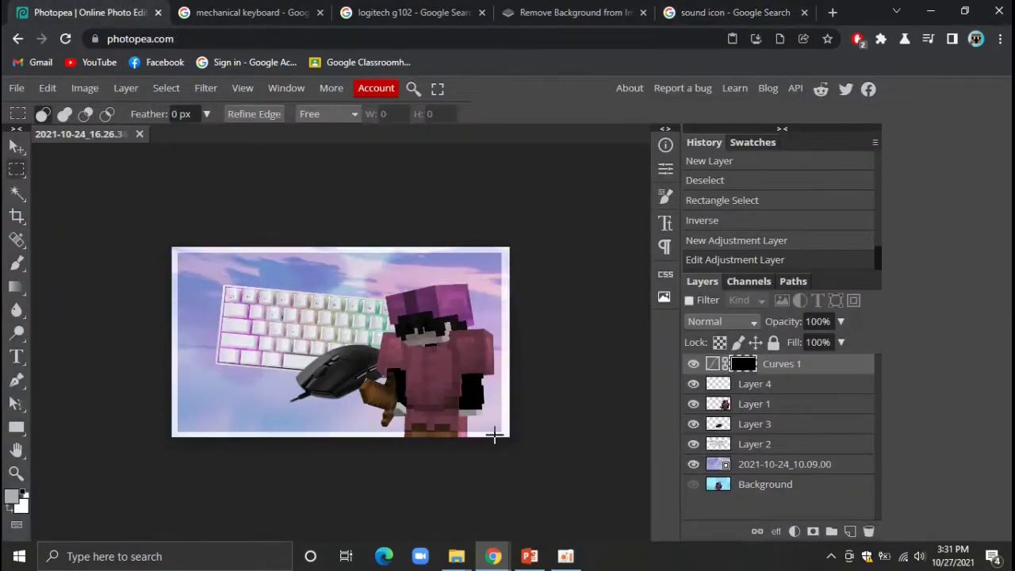
Paste the blue speaker icon into the thumbnail's top-left corner as Layer 5
{"action": "key", "text": "v"}
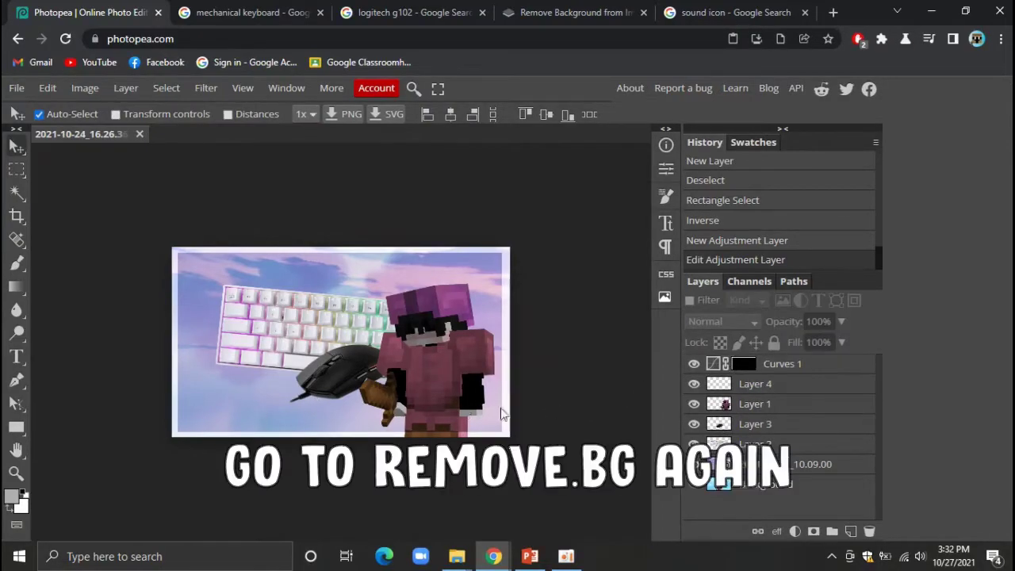
{"action": "key", "text": "ctrl+v"}
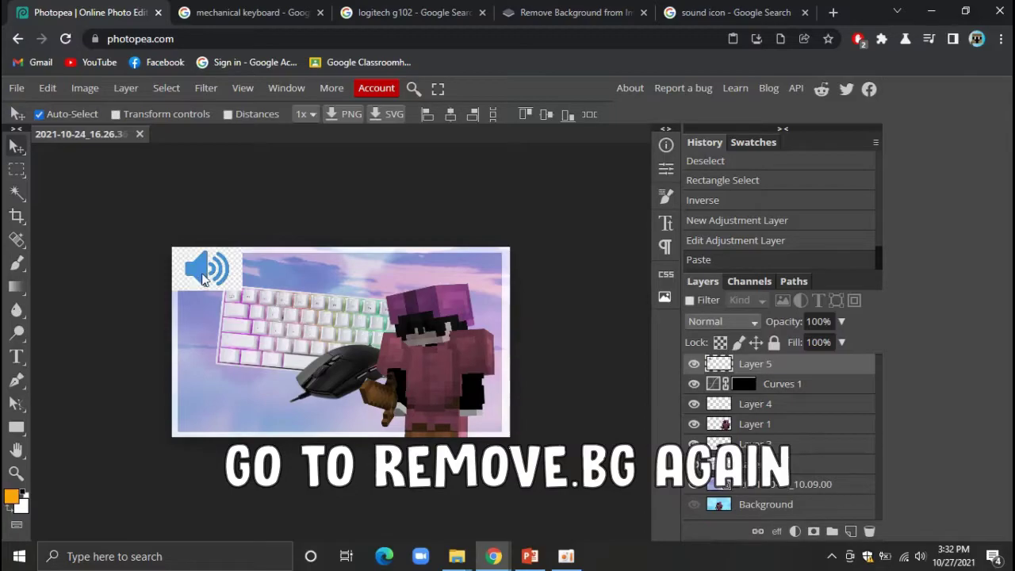
{"action": "key", "text": "z"}
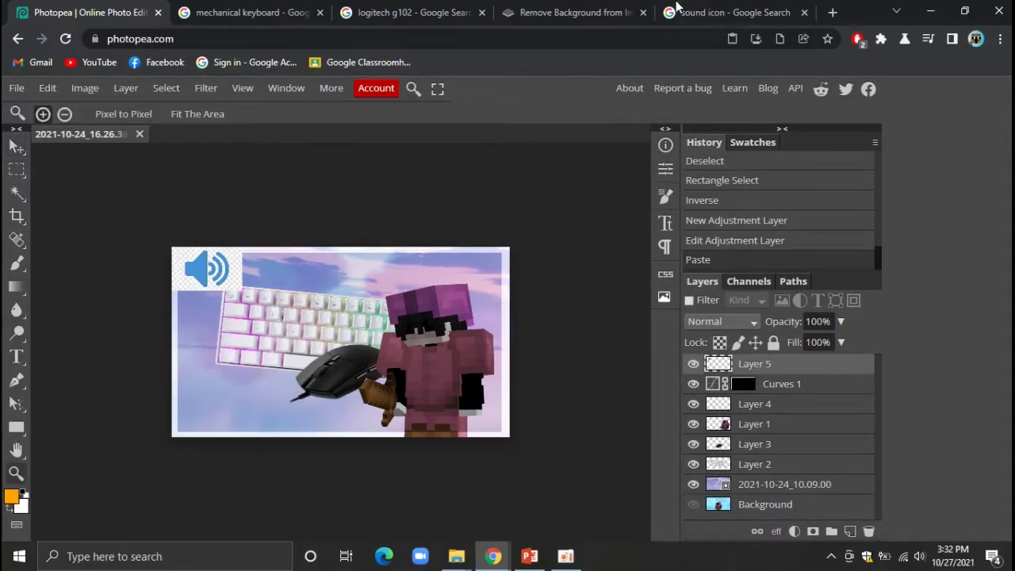
{"action": "left_click", "coordinate": [698, 12]}
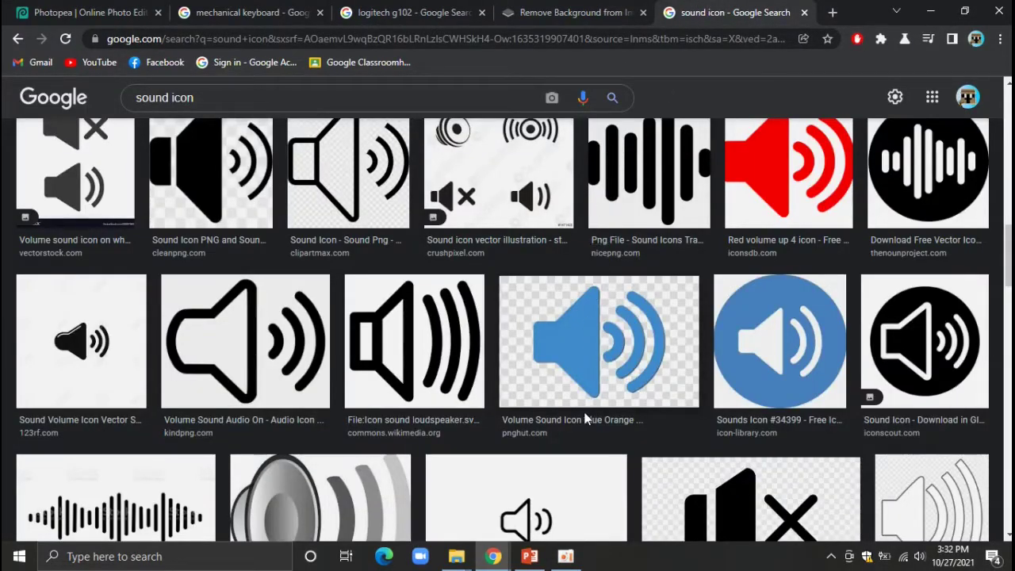
Copy the blue speaker image again from the Google Images results
{"action": "scroll", "coordinate": [569, 249], "scroll_direction": "down", "scroll_amount": 1}
{"action": "scroll", "coordinate": [568, 248], "scroll_direction": "down", "scroll_amount": 1}
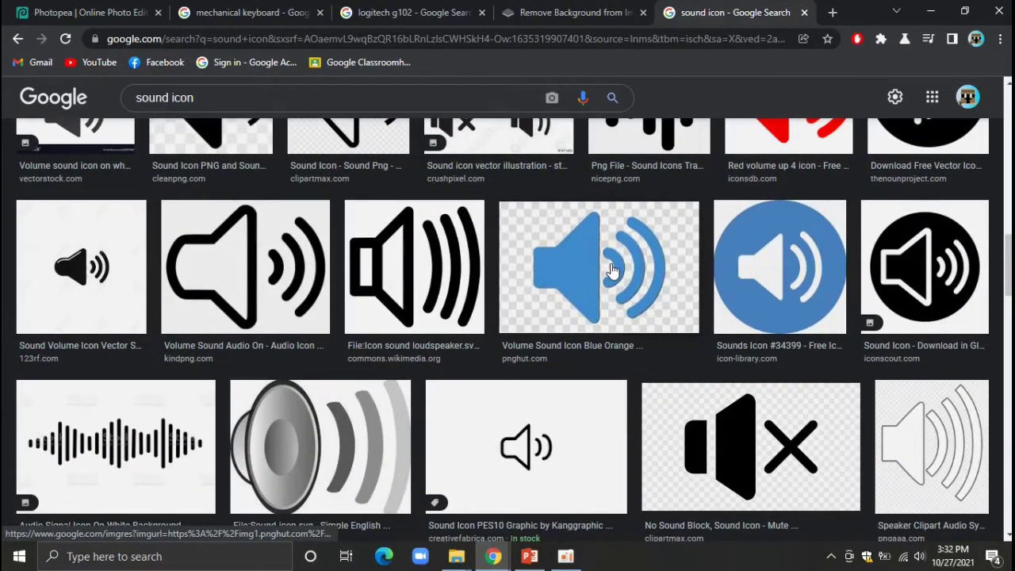
{"action": "left_click", "coordinate": [547, 12]}
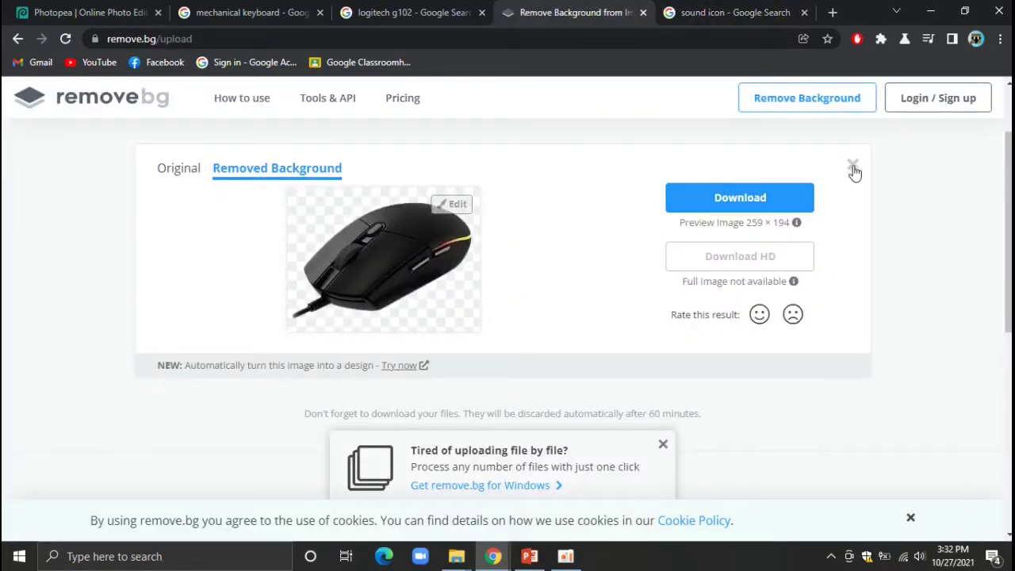
{"action": "left_click", "coordinate": [17, 38]}
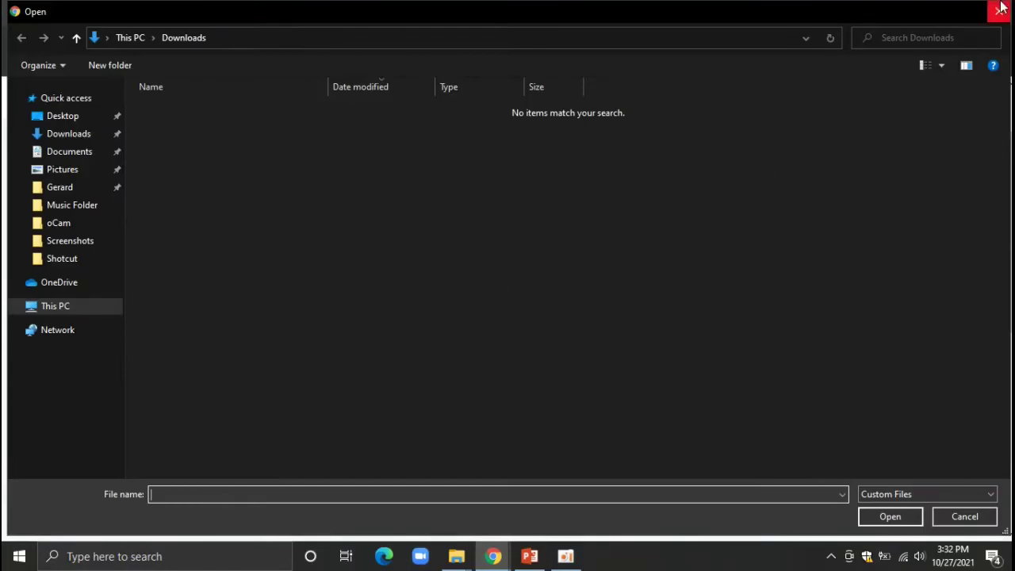
{"action": "left_click", "coordinate": [1000, 8]}
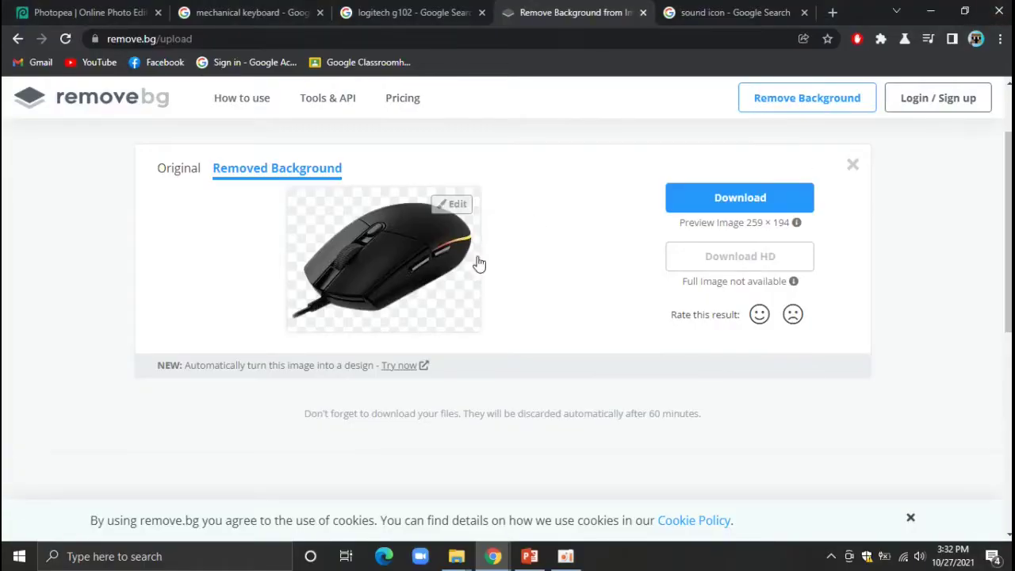
{"action": "left_click", "coordinate": [717, 12]}
{"action": "right_click", "coordinate": [603, 321]}
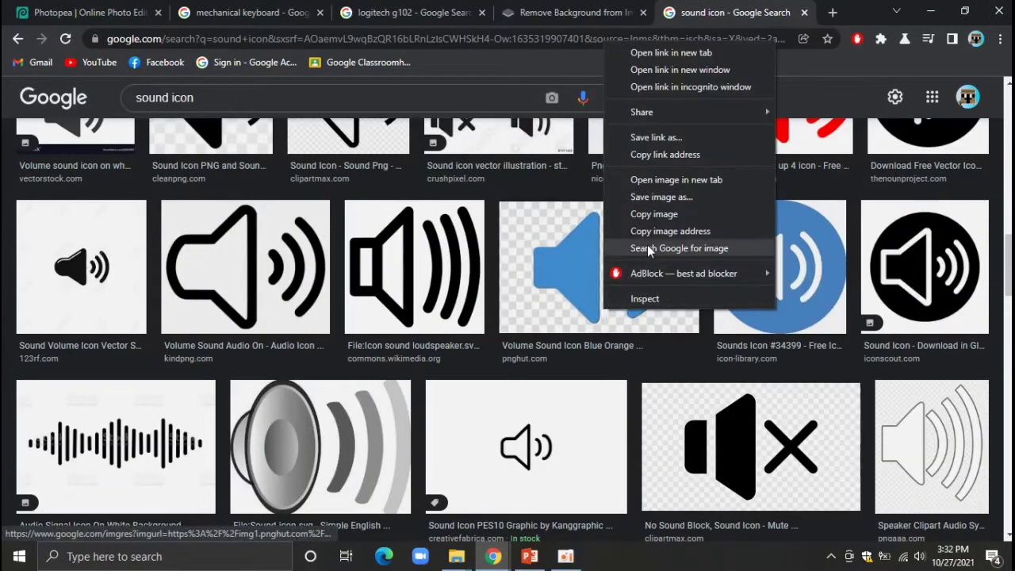
{"action": "left_click", "coordinate": [656, 216]}
Remove the speaker's background in remove.bg, copy the cut-out, and paste it into Photopea
{"action": "left_click", "coordinate": [619, 8]}
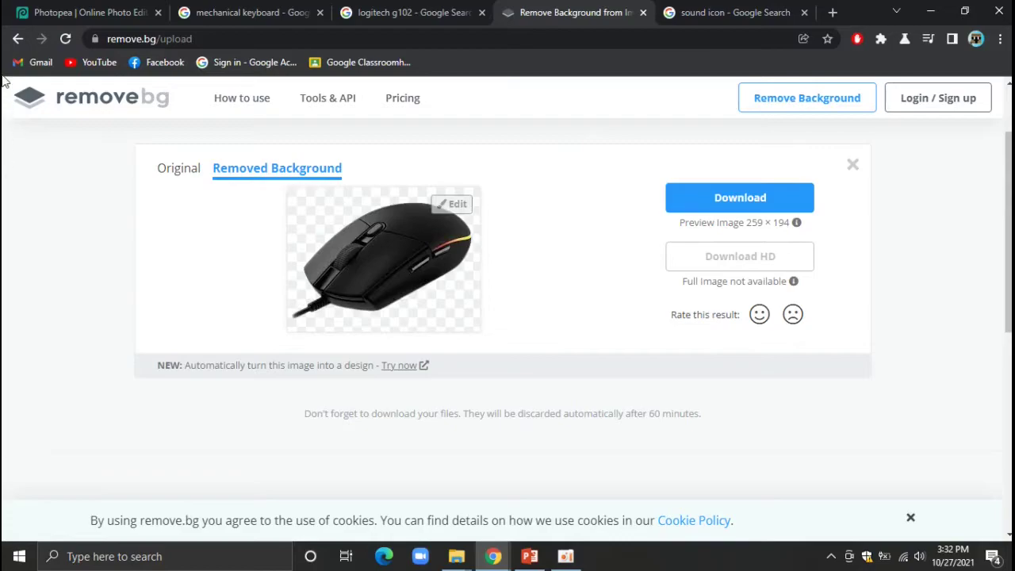
{"action": "left_click", "coordinate": [60, 101]}
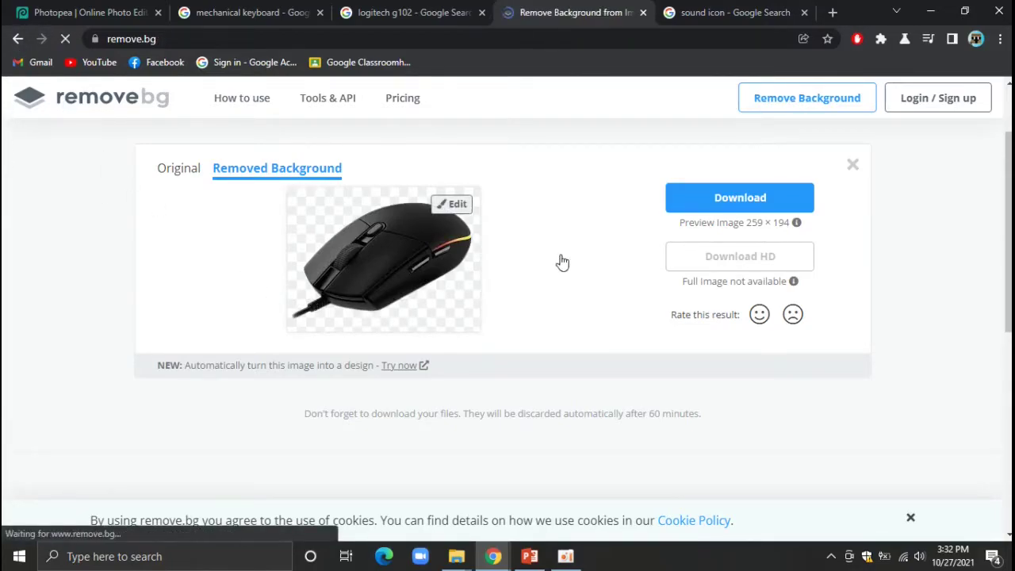
{"action": "key", "text": "ctrl+v"}
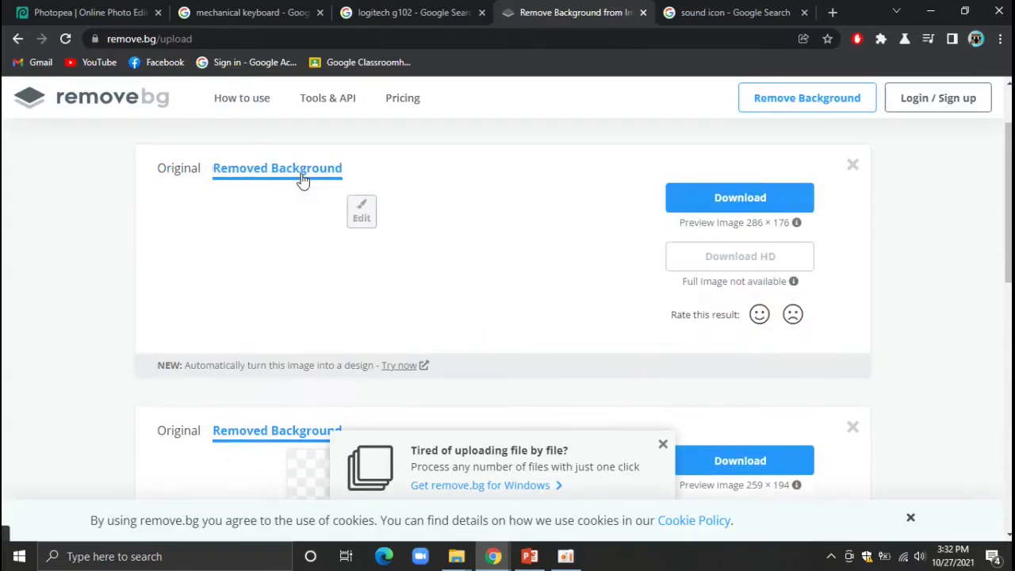
{"action": "right_click", "coordinate": [279, 251]}
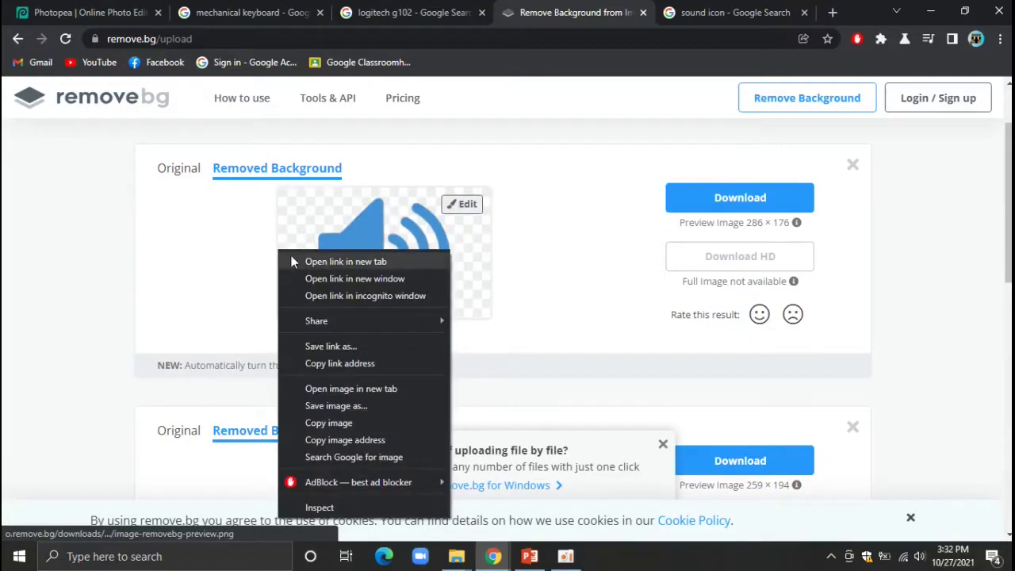
{"action": "left_click", "coordinate": [353, 424]}
{"action": "key", "text": "ctrl+1"}
{"action": "key", "text": "ctrl+v"}
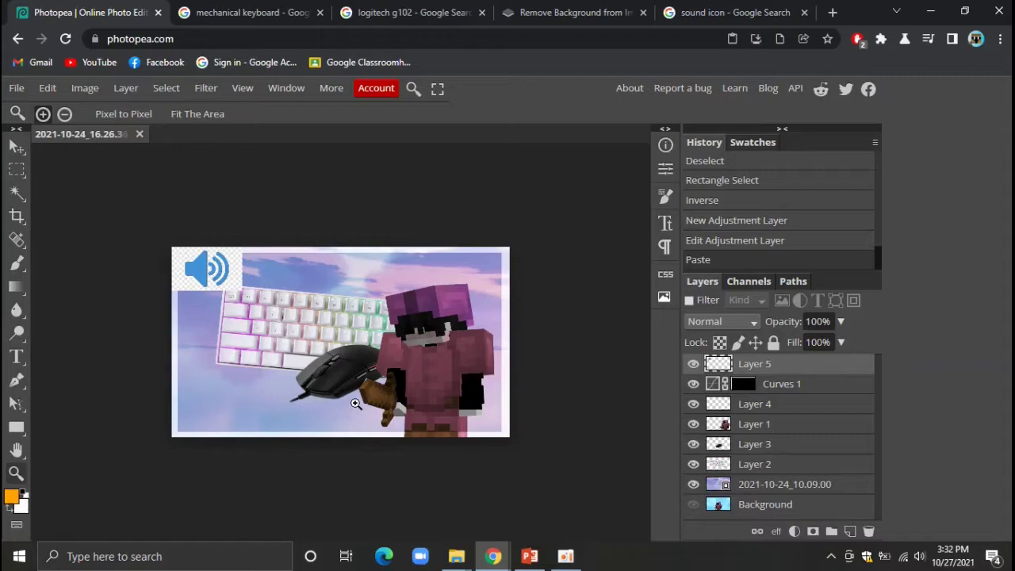
Keep the transparent speaker layer, delete the white-backed one, and move the icon onto the keyboard
{"action": "key", "text": "ctrl+v"}
{"action": "left_click", "coordinate": [773, 388]}
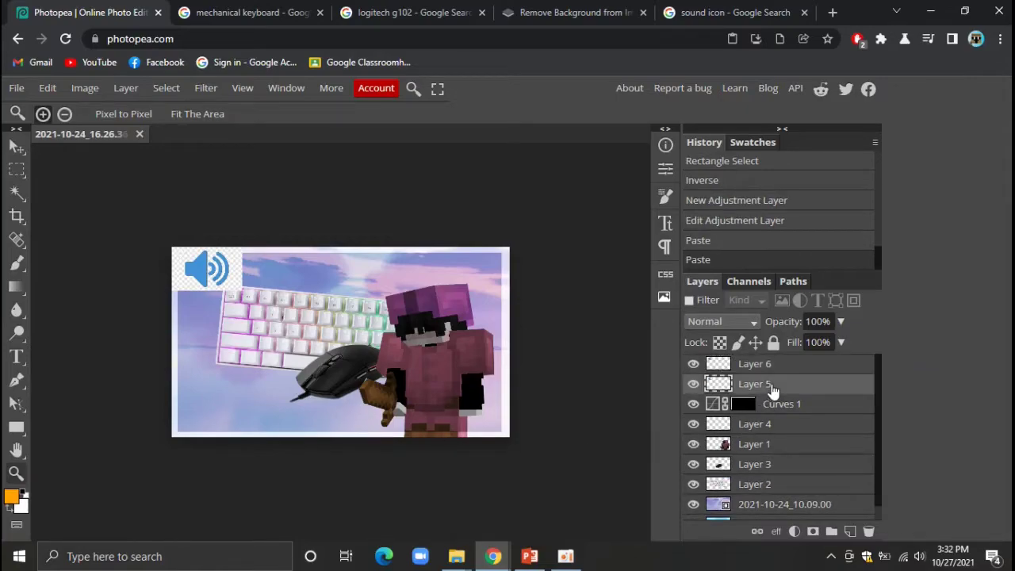
{"action": "key", "text": "Delete"}
{"action": "left_click", "coordinate": [799, 365]}
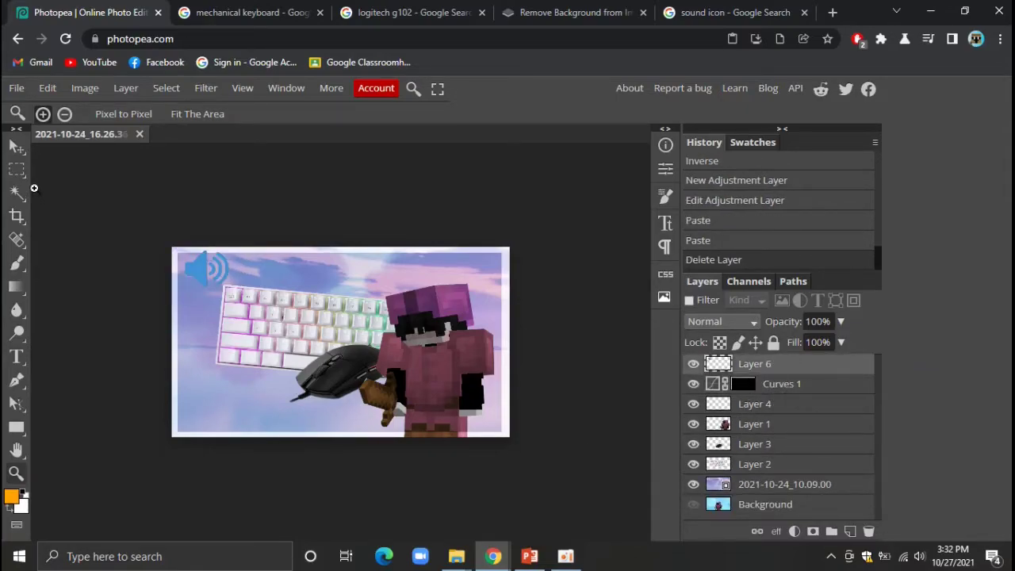
{"action": "left_click", "coordinate": [17, 147]}
{"action": "left_click_drag", "start_coordinate": [205, 264], "coordinate": [236, 307]}
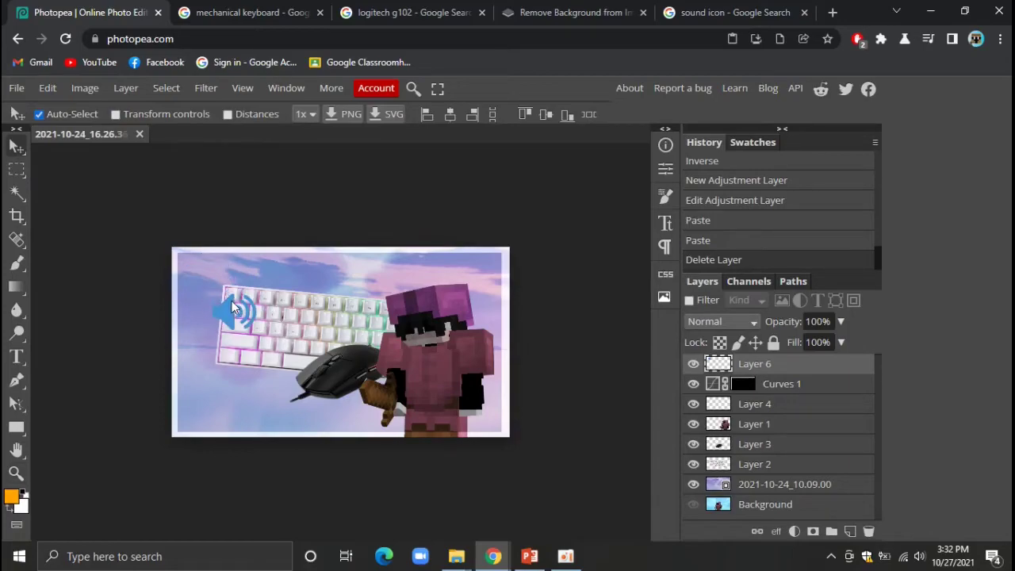
Enlarge the speaker icon to about 150%, tilt it -10°, and move it to the top-left
{"action": "left_click", "coordinate": [47, 88]}
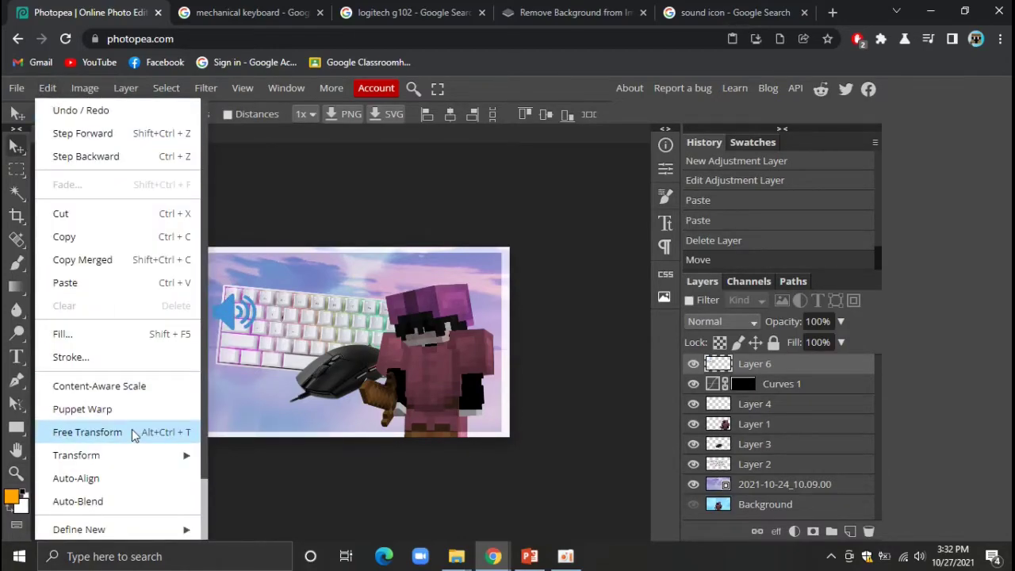
{"action": "left_click", "coordinate": [103, 428]}
{"action": "left_click_drag", "start_coordinate": [199, 291], "coordinate": [165, 260]}
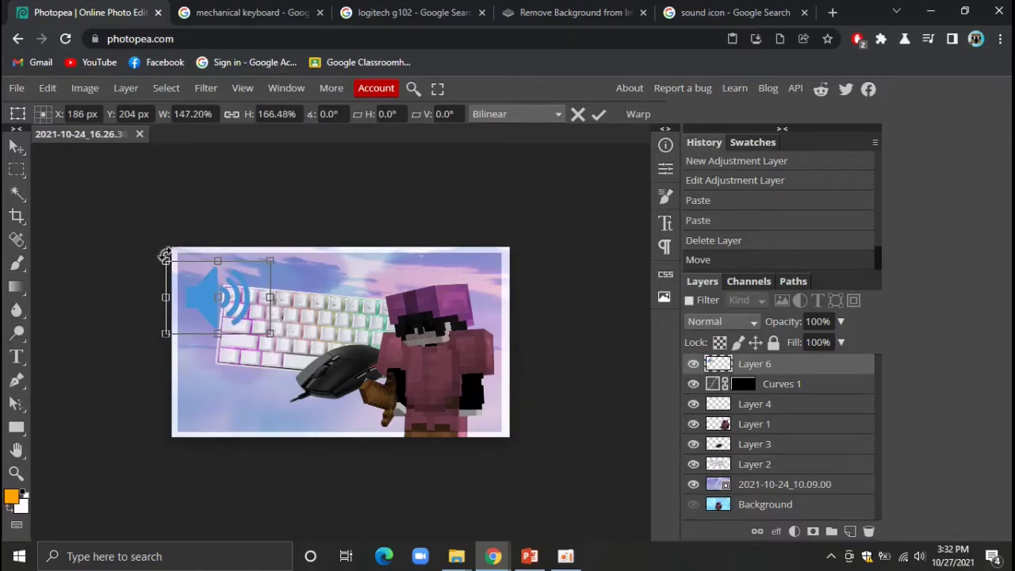
{"action": "left_click_drag", "start_coordinate": [164, 256], "coordinate": [151, 260]}
{"action": "left_click_drag", "start_coordinate": [194, 307], "coordinate": [205, 301]}
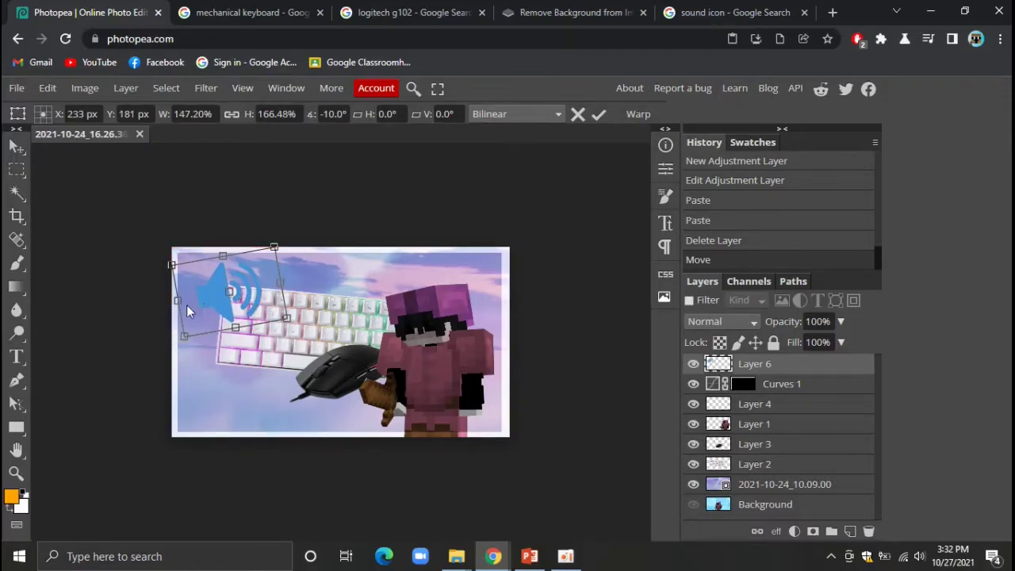
{"action": "left_click", "coordinate": [817, 384]}
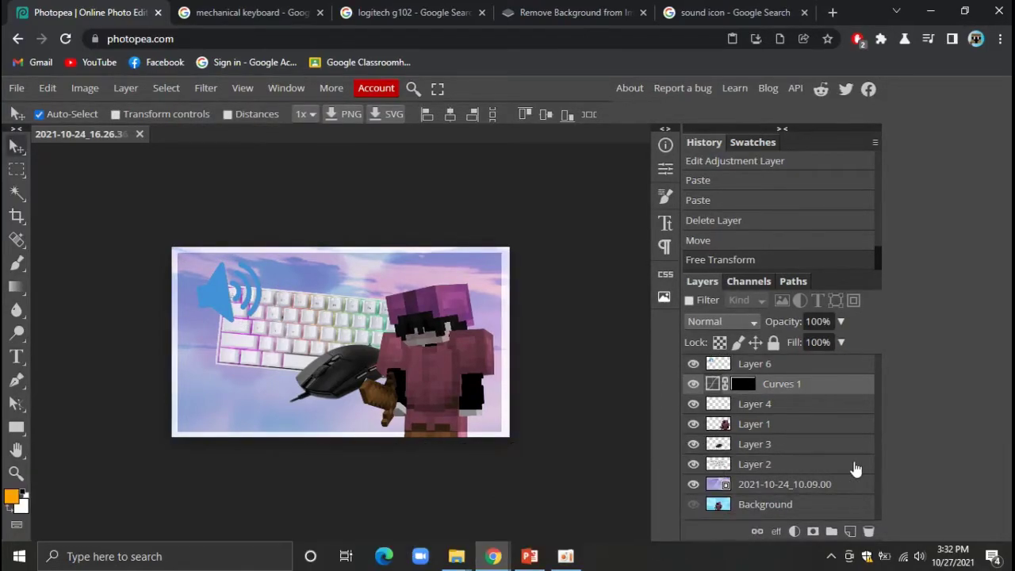
Add a light cyan Outer Glow, 100% opacity and 36 px size, to keyboard Layer 2
{"action": "left_click", "coordinate": [856, 469]}
{"action": "double_click", "coordinate": [856, 470]}
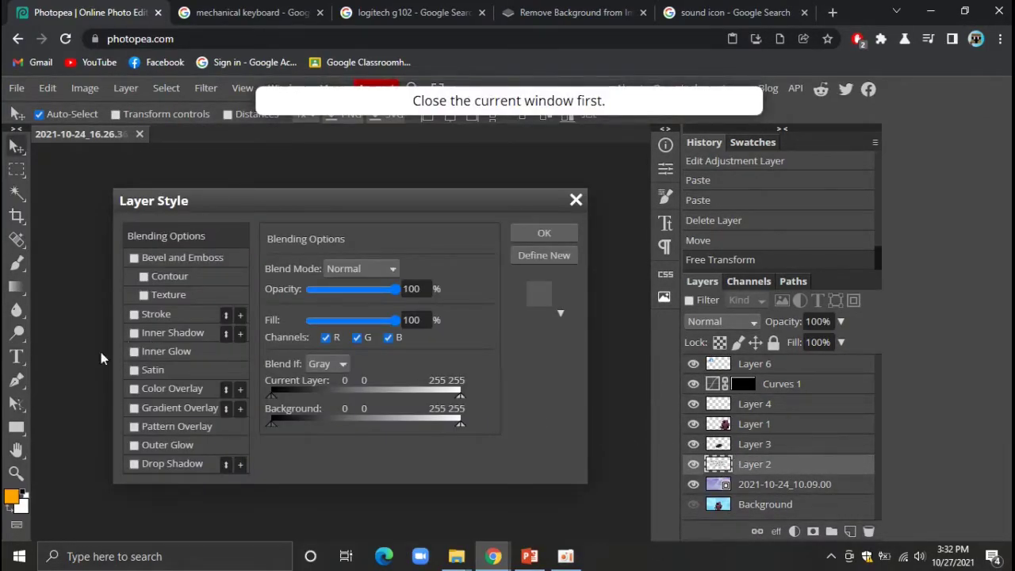
{"action": "left_click", "coordinate": [166, 444]}
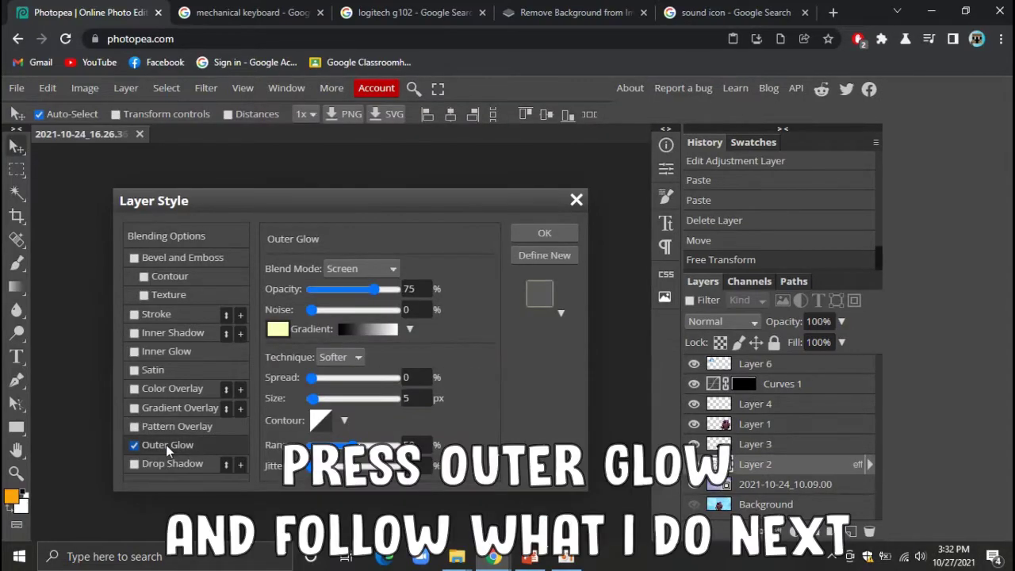
{"action": "left_click_drag", "start_coordinate": [372, 289], "coordinate": [401, 289]}
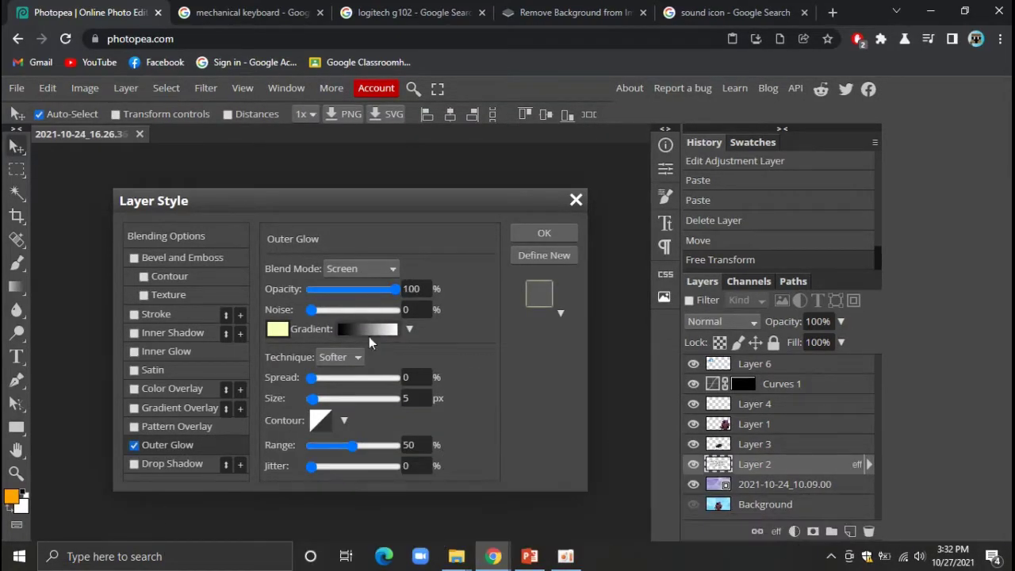
{"action": "left_click_drag", "start_coordinate": [312, 398], "coordinate": [325, 399]}
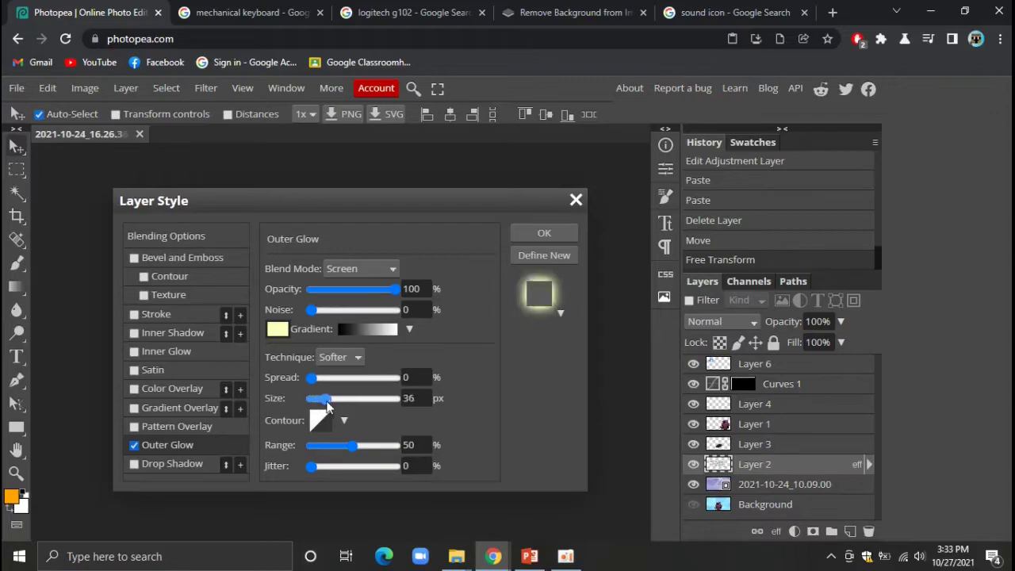
{"action": "left_click", "coordinate": [278, 329]}
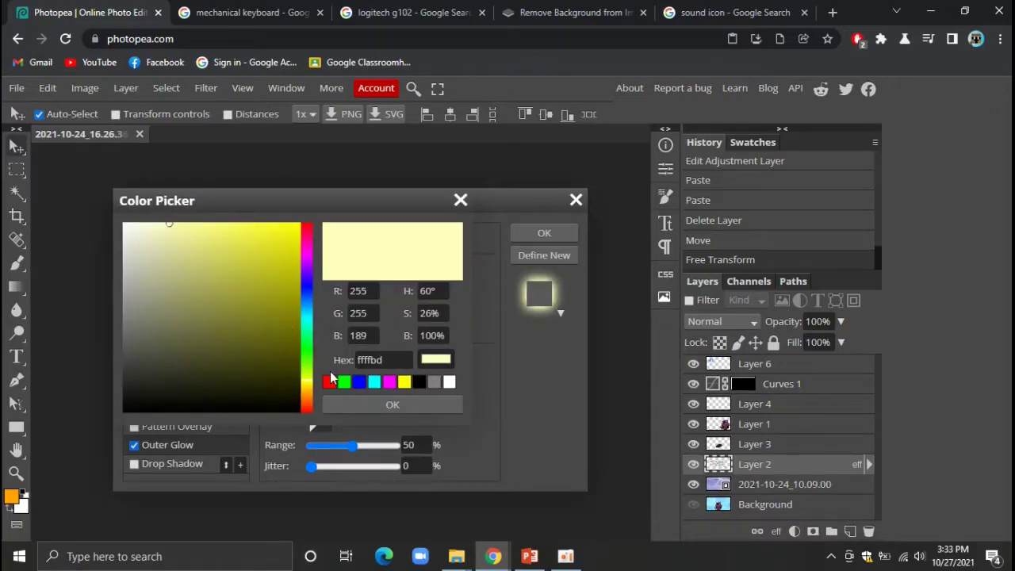
{"action": "left_click", "coordinate": [375, 383]}
{"action": "left_click_drag", "start_coordinate": [187, 235], "coordinate": [244, 235]}
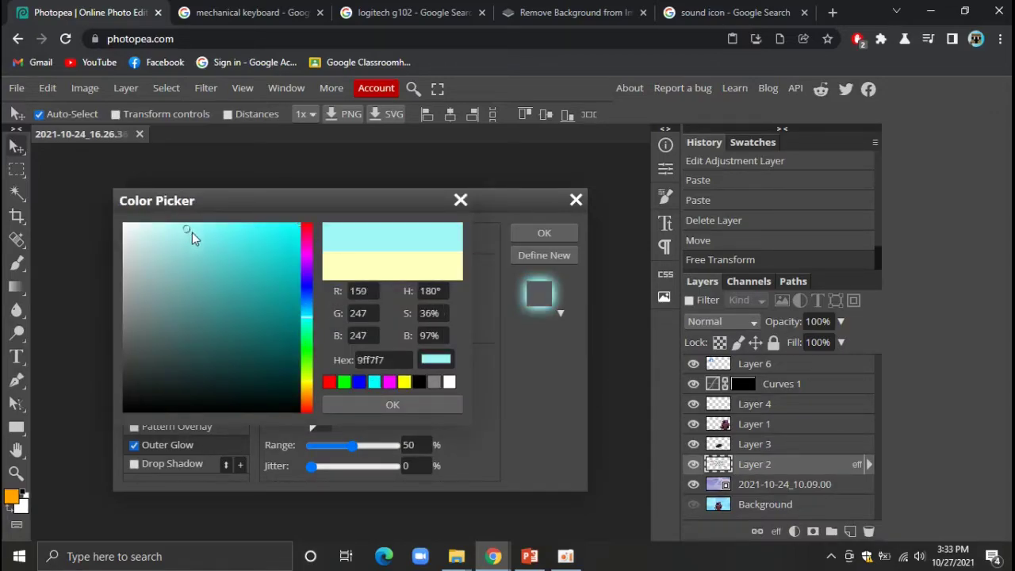
{"action": "left_click", "coordinate": [396, 403]}
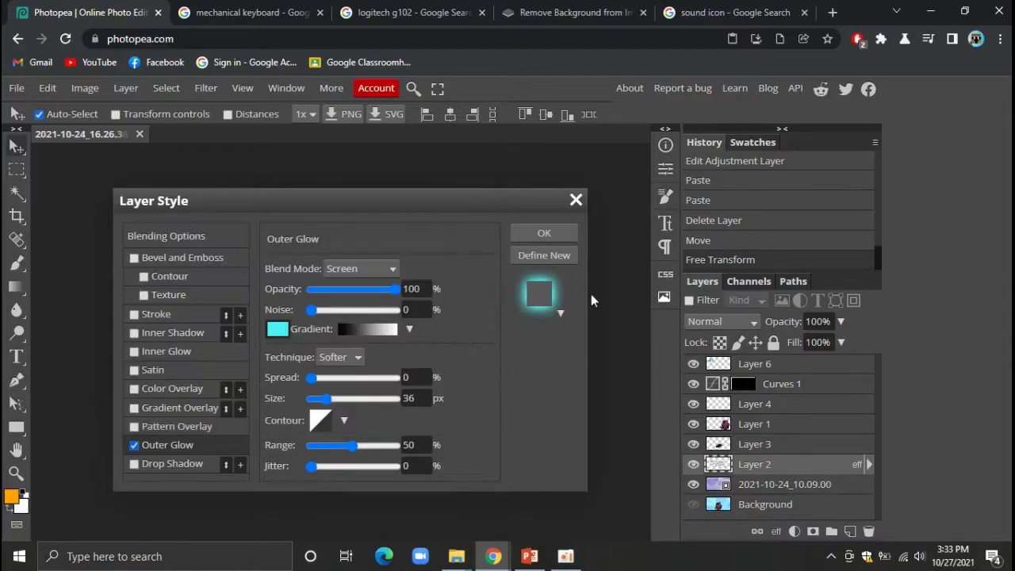
{"action": "left_click", "coordinate": [567, 235]}
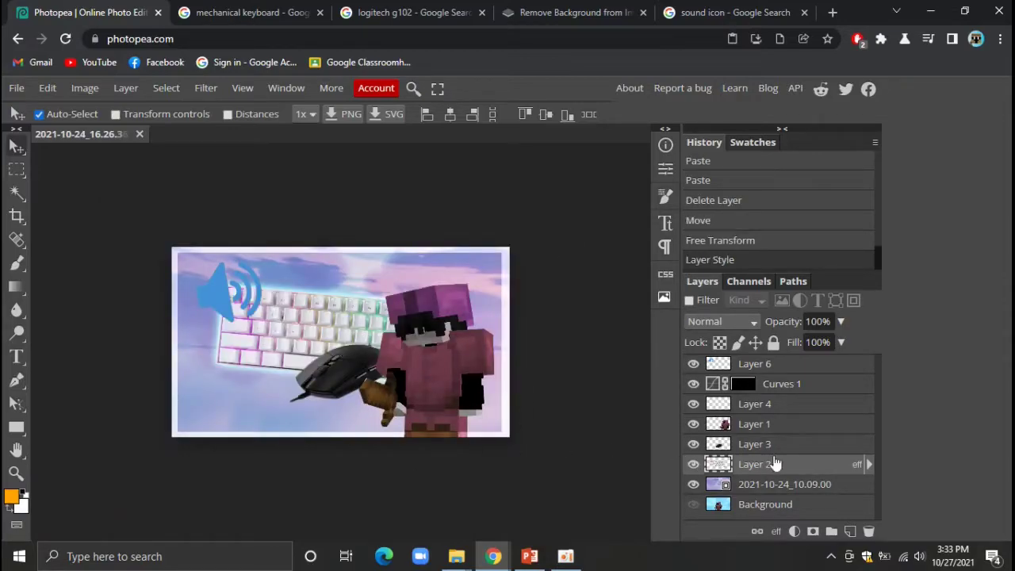
Give mouse Layer 3 a black Outer Glow, keeping the Screen blend mode
{"action": "double_click", "coordinate": [848, 448]}
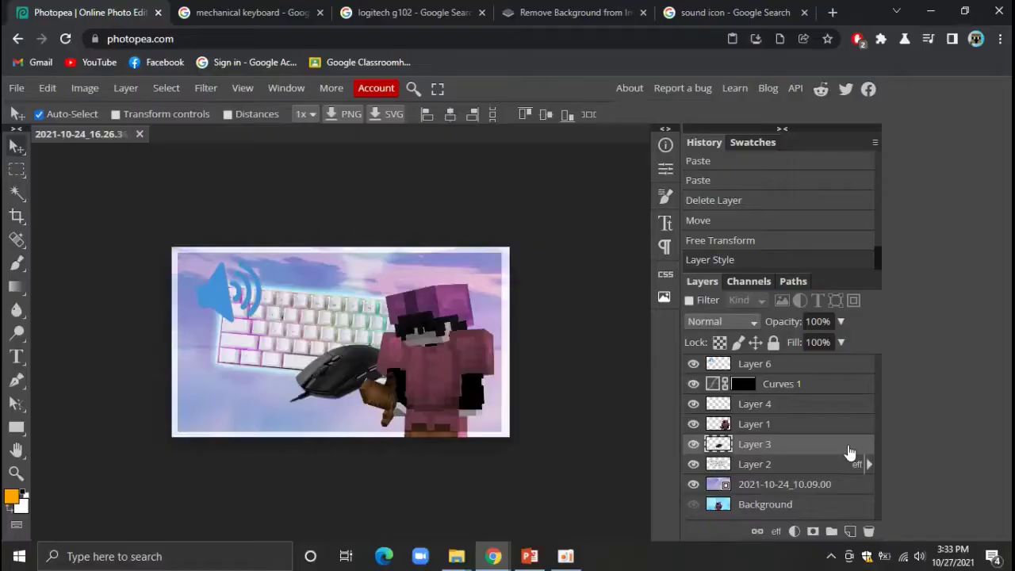
{"action": "double_click", "coordinate": [848, 449]}
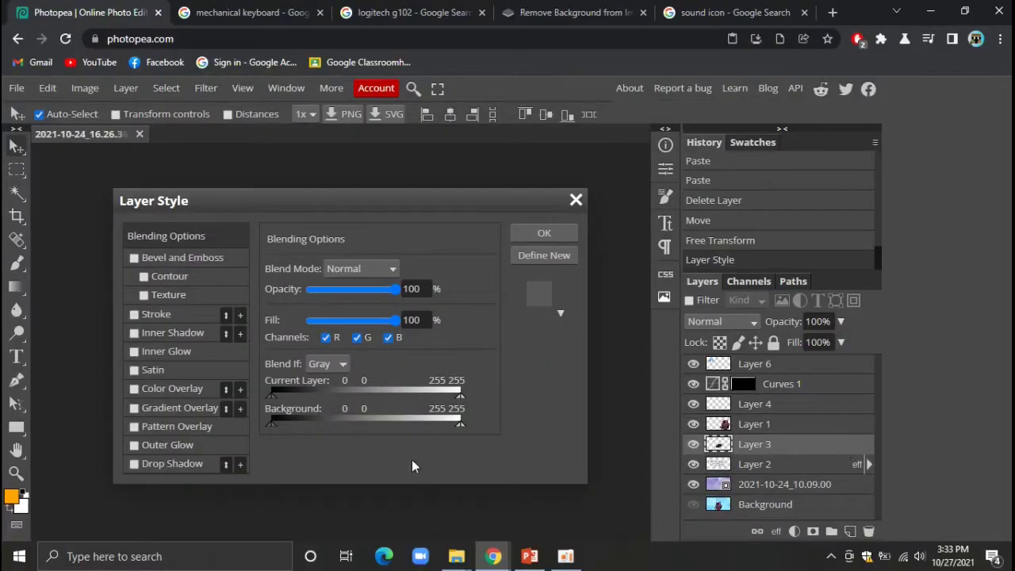
{"action": "left_click", "coordinate": [178, 446]}
{"action": "left_click", "coordinate": [277, 331]}
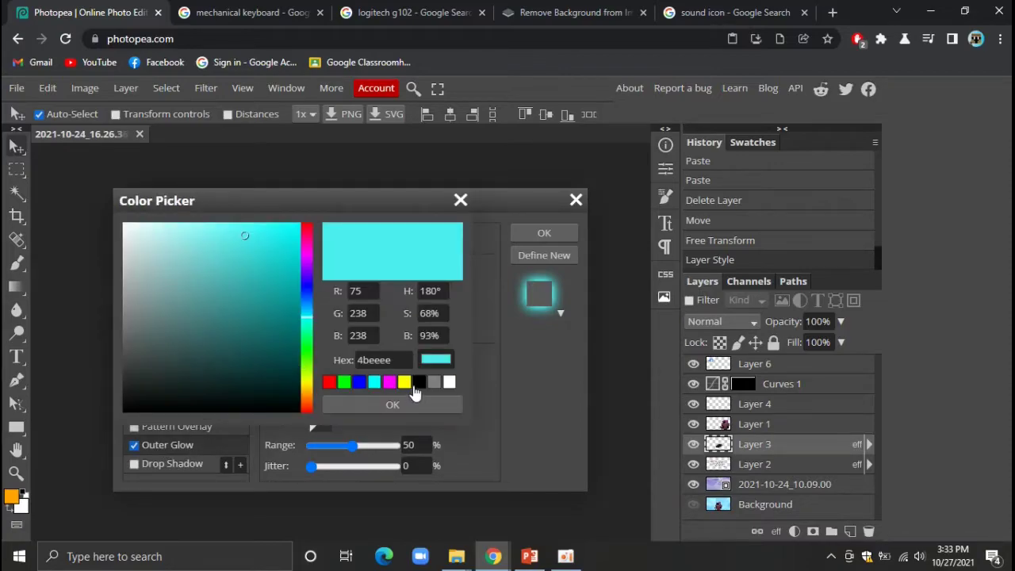
{"action": "left_click", "coordinate": [417, 383]}
{"action": "left_click", "coordinate": [393, 404]}
{"action": "left_click", "coordinate": [360, 268]}
{"action": "left_click", "coordinate": [349, 421]}
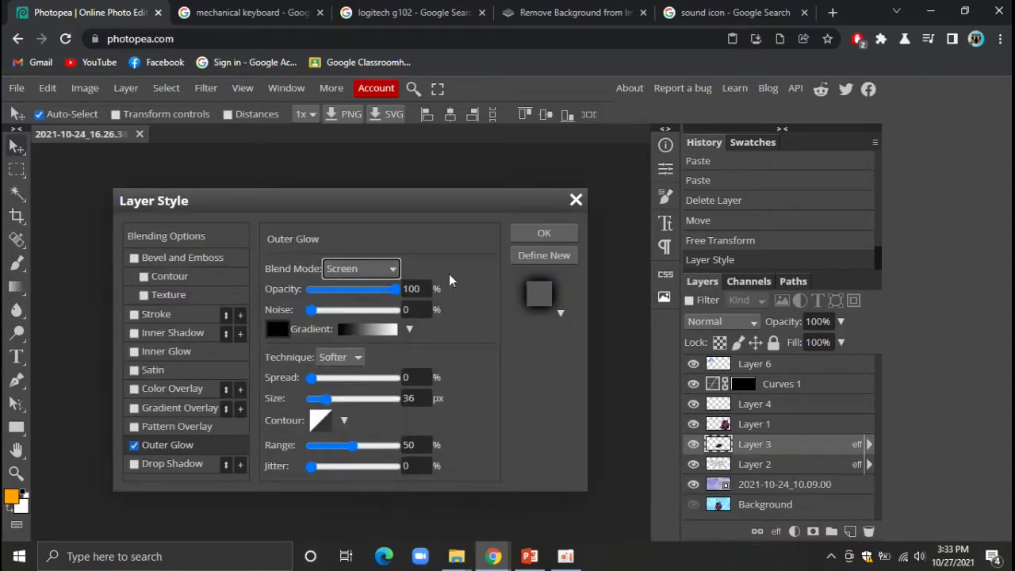
{"action": "left_click", "coordinate": [544, 233]}
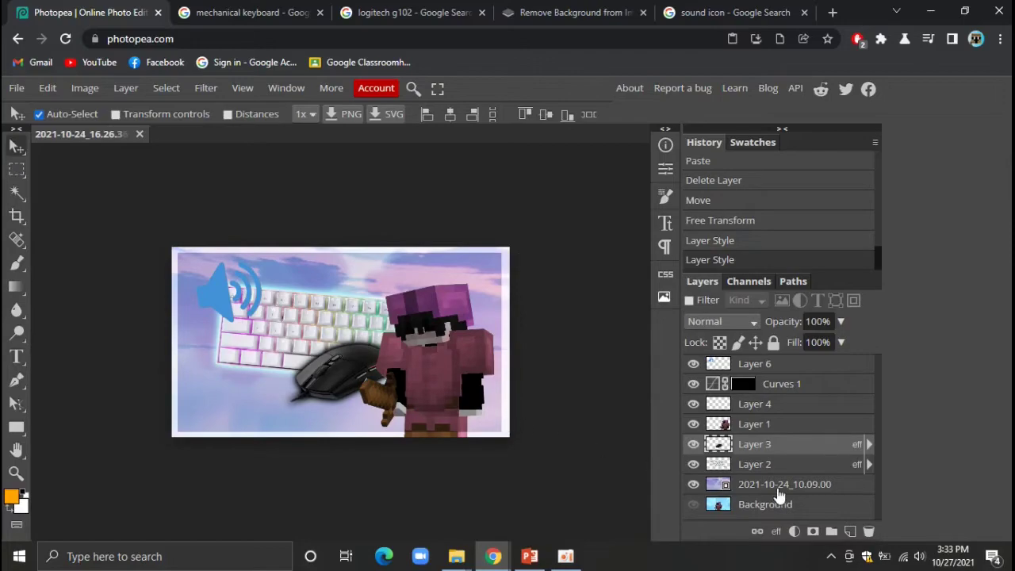
Give the character layer a black Outer Glow with 100% spread and a smaller size
{"action": "double_click", "coordinate": [843, 426]}
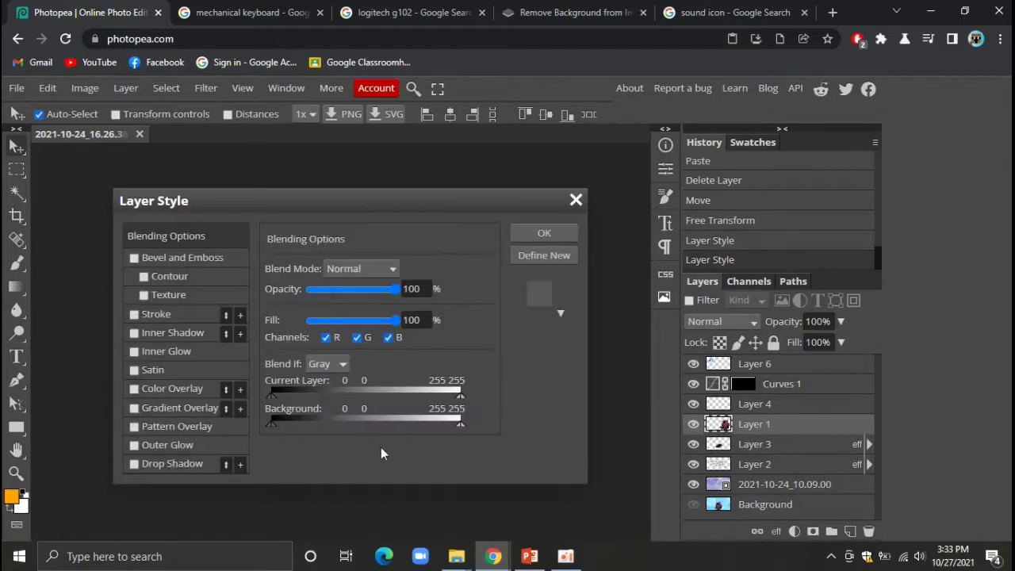
{"action": "left_click", "coordinate": [140, 446]}
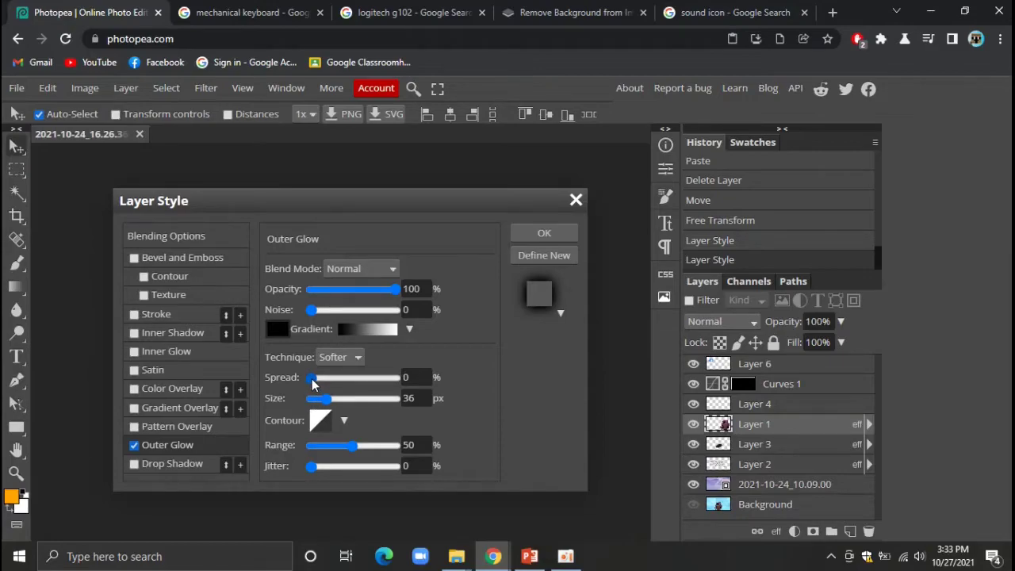
{"action": "left_click_drag", "start_coordinate": [312, 378], "coordinate": [425, 386]}
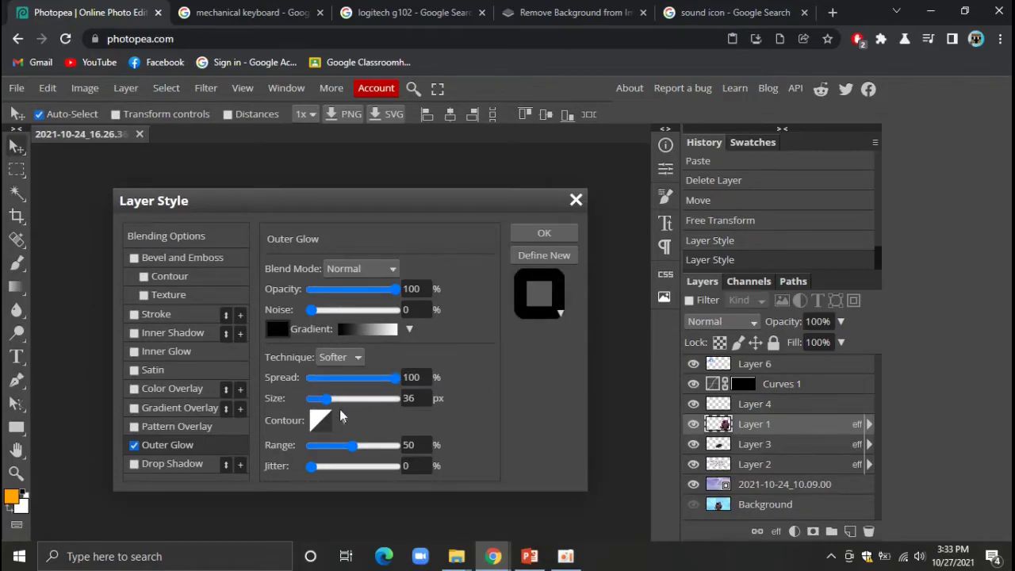
{"action": "left_click_drag", "start_coordinate": [326, 399], "coordinate": [322, 406]}
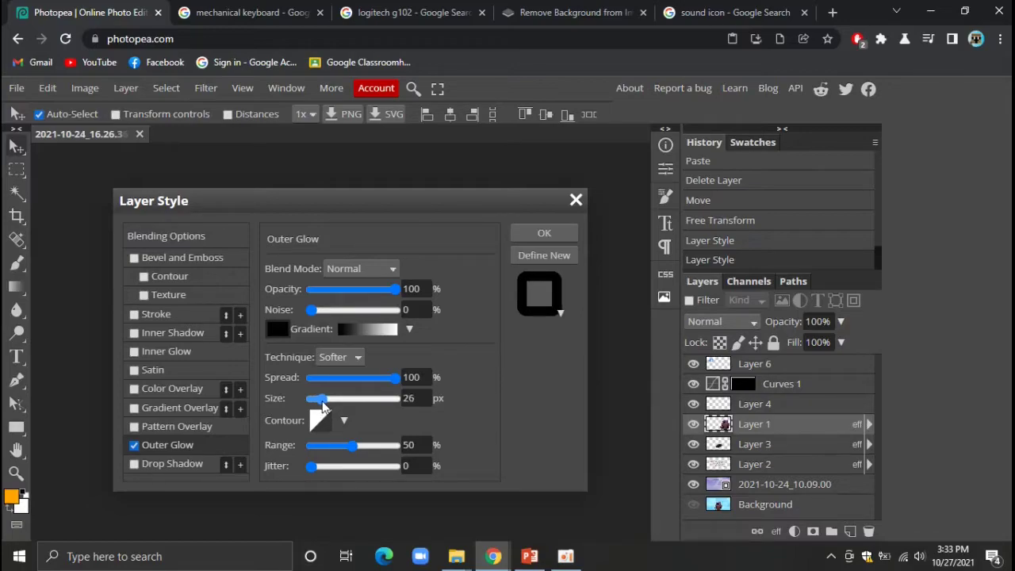
Add a thicker white outside Stroke to the character and apply the layer styles
{"action": "left_click", "coordinate": [134, 314]}
{"action": "left_click", "coordinate": [191, 312]}
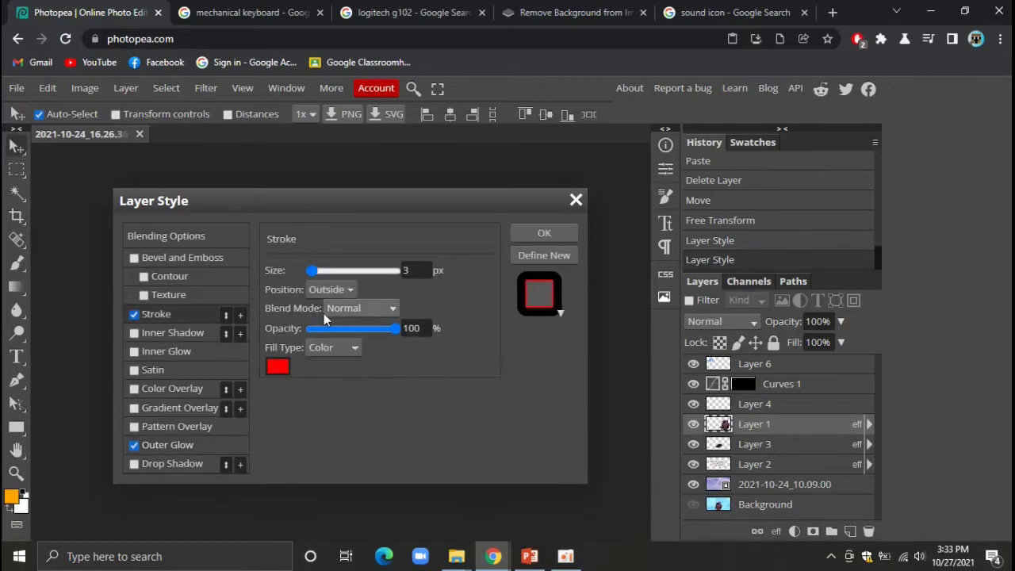
{"action": "left_click", "coordinate": [279, 367]}
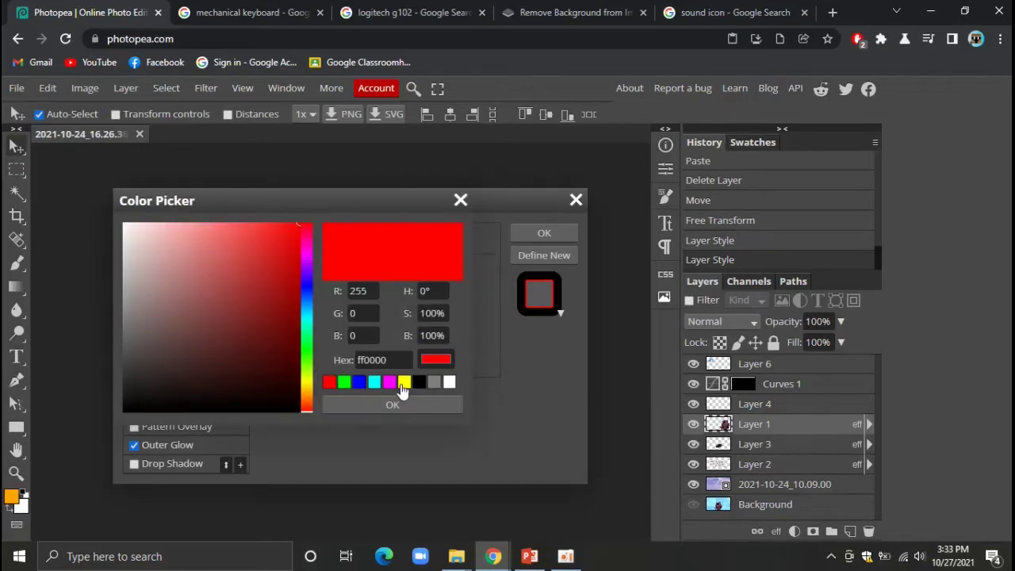
{"action": "left_click", "coordinate": [449, 383]}
{"action": "left_click", "coordinate": [428, 406]}
{"action": "left_click_drag", "start_coordinate": [311, 271], "coordinate": [315, 270]}
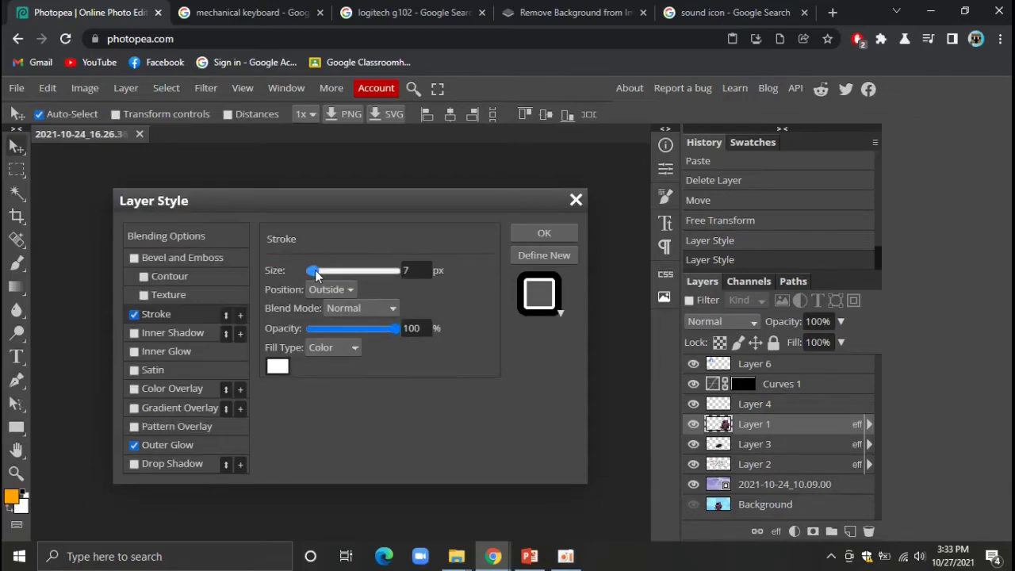
{"action": "left_click", "coordinate": [544, 233]}
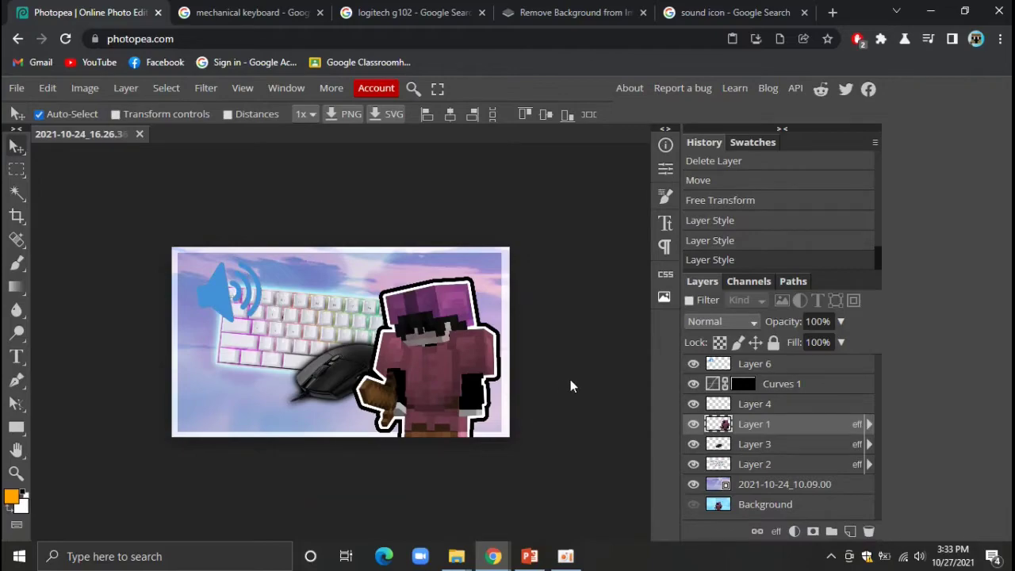
Start a new text layer above Layer 6 at the lower left, with a much larger font size
{"action": "left_click", "coordinate": [758, 370]}
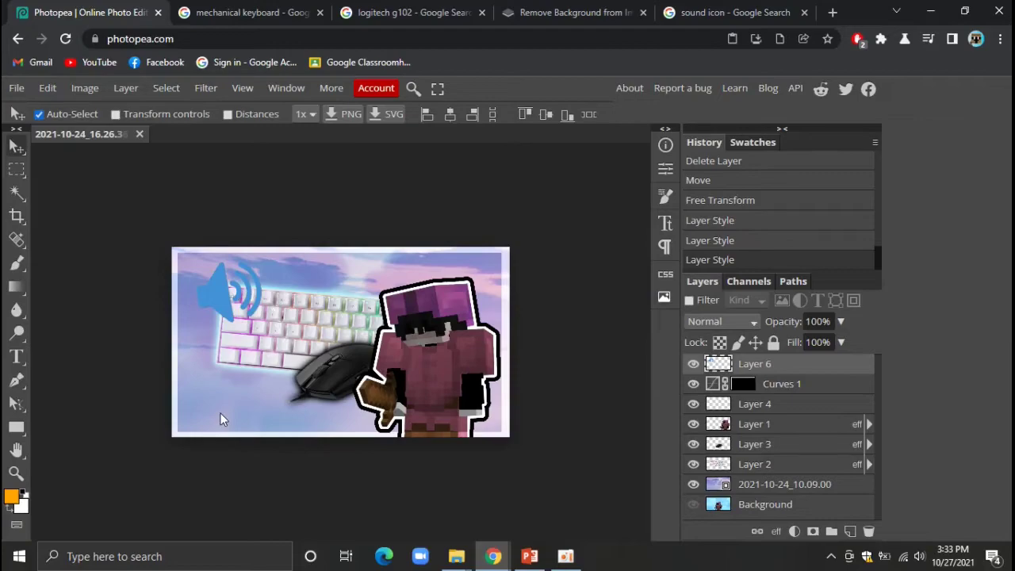
{"action": "key", "text": "t"}
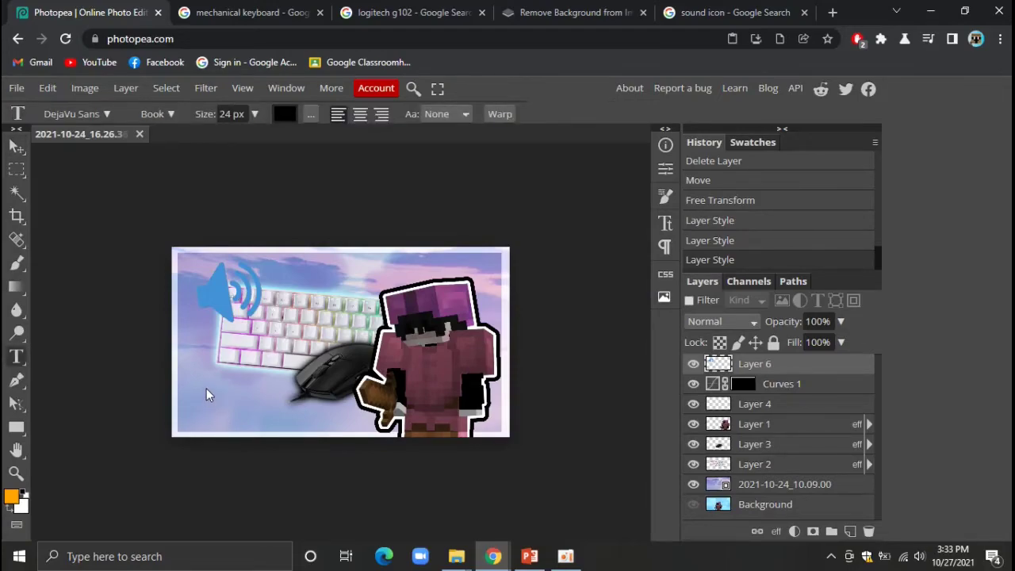
{"action": "left_click", "coordinate": [207, 389]}
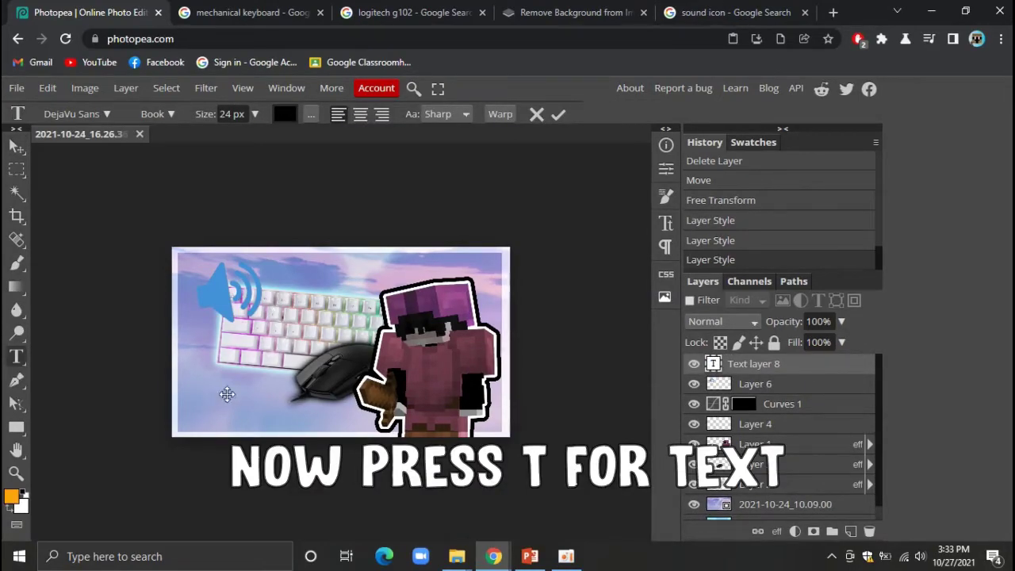
{"action": "left_click", "coordinate": [671, 233]}
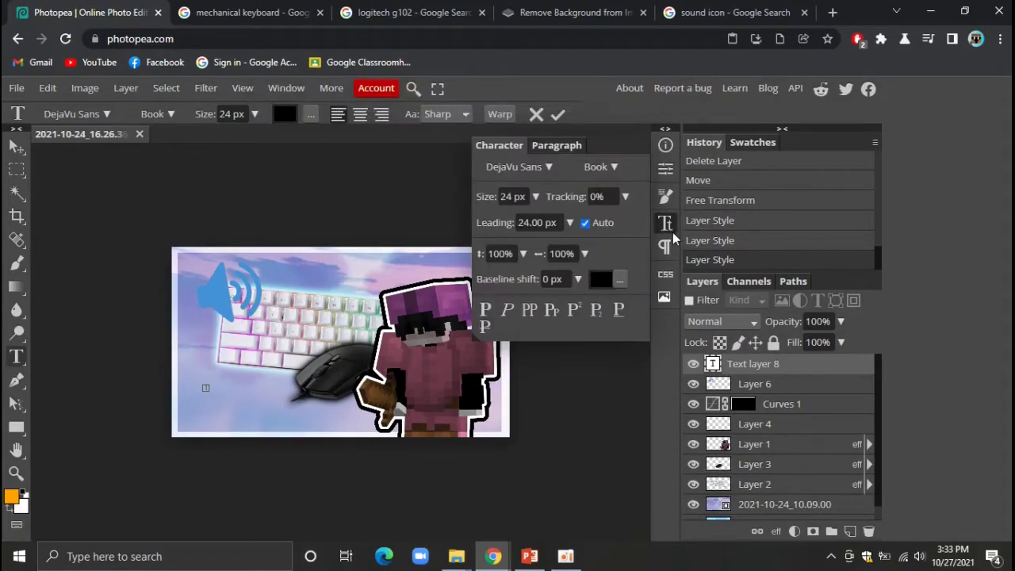
{"action": "left_click", "coordinate": [535, 197]}
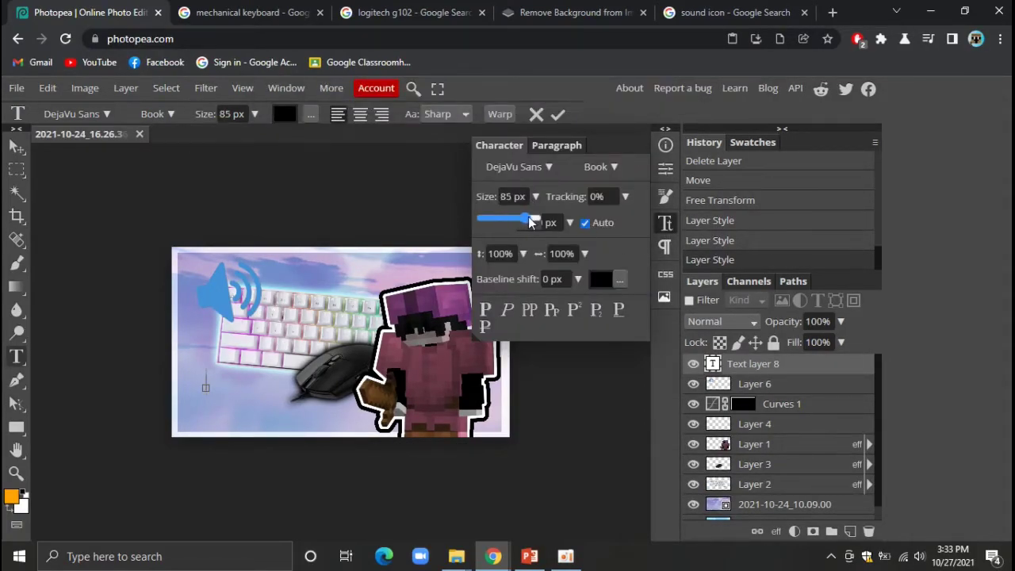
{"action": "left_click_drag", "start_coordinate": [511, 222], "coordinate": [540, 221]}
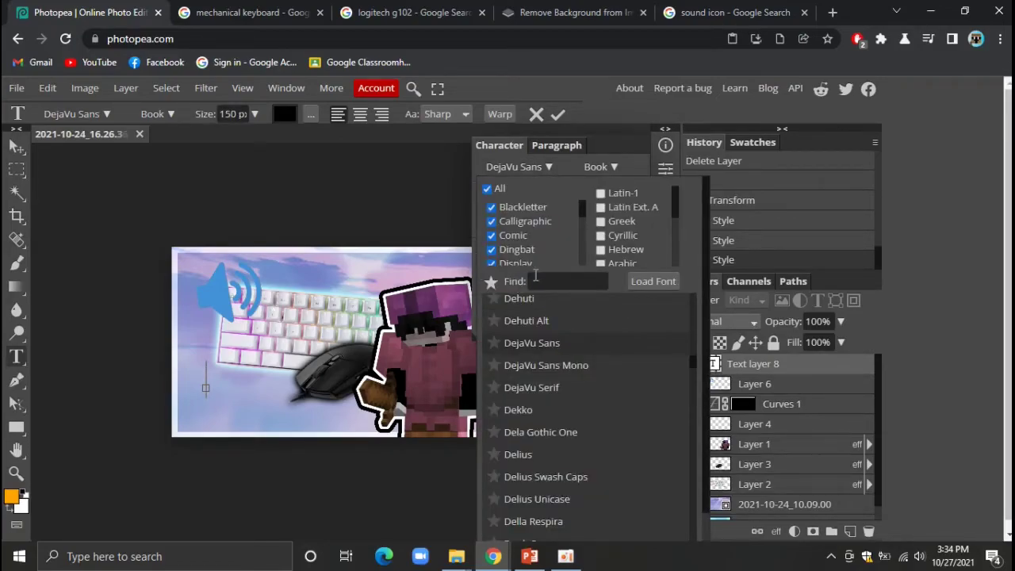
Load the bloomer demo font file from the Random Stuff folder and choose Bloomer DEMO
{"action": "left_click", "coordinate": [536, 276]}
{"action": "type", "text": "b"}
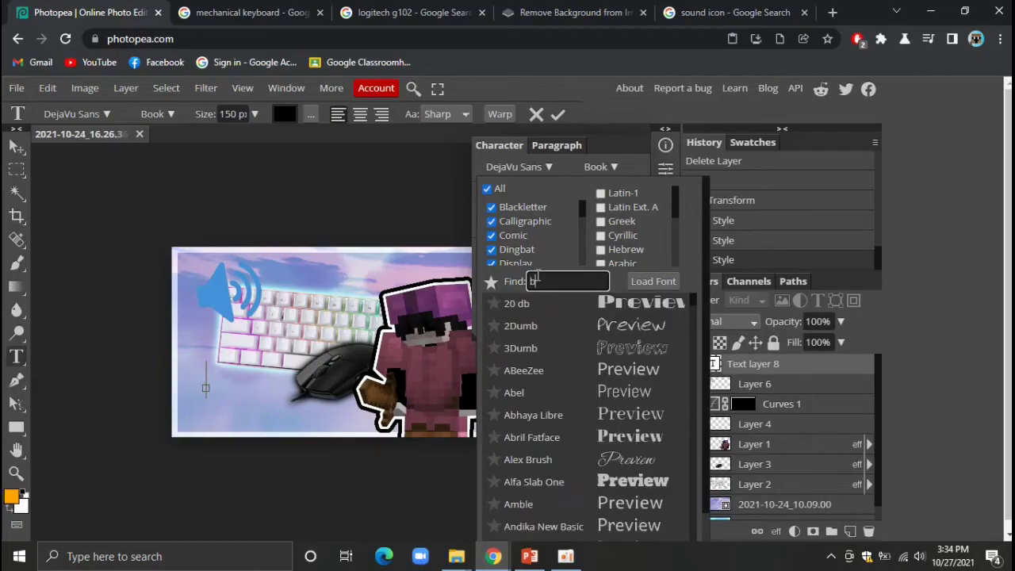
{"action": "type", "text": "lo"}
{"action": "left_click", "coordinate": [653, 280]}
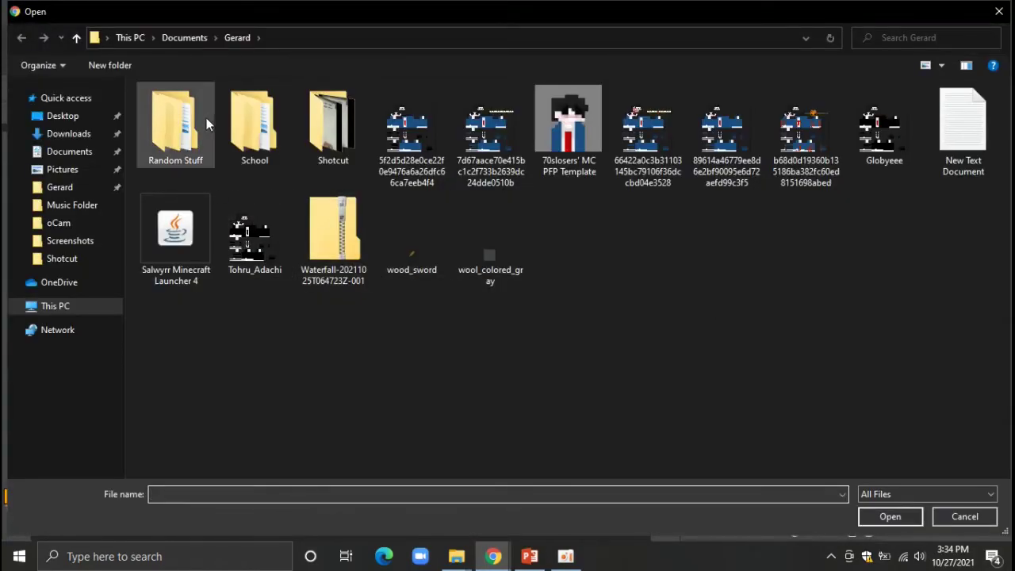
{"action": "double_click", "coordinate": [204, 119]}
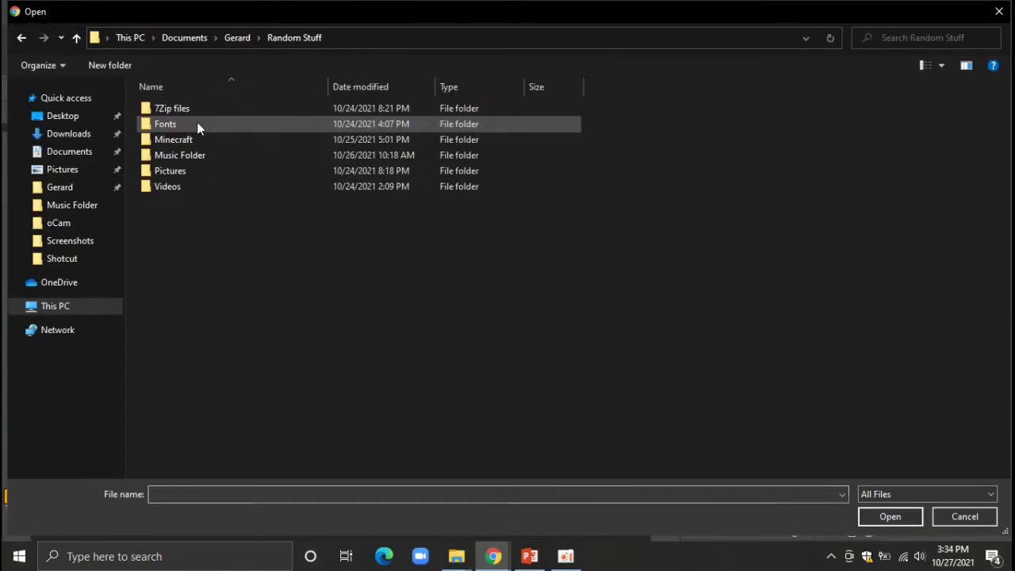
{"action": "double_click", "coordinate": [223, 108]}
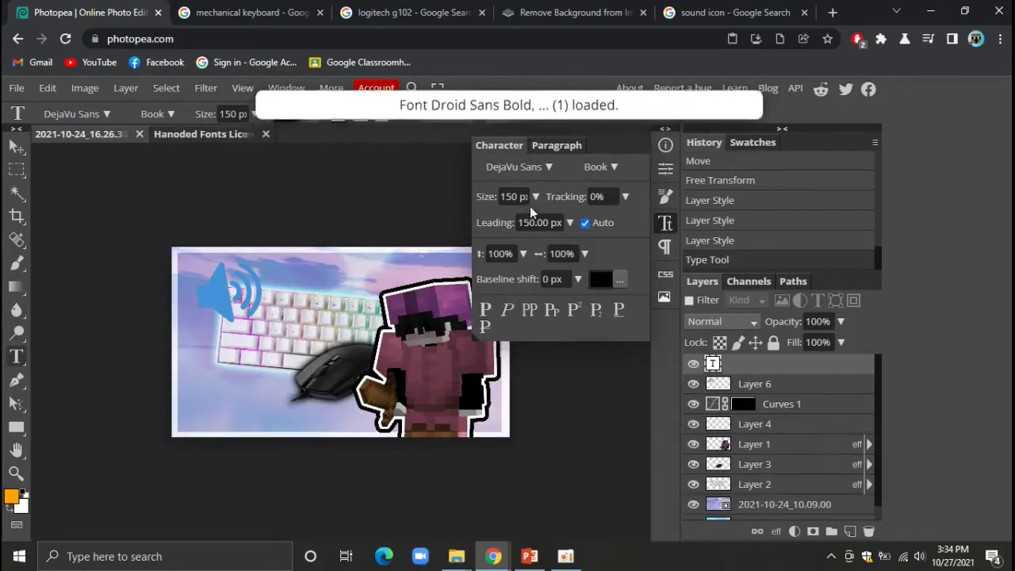
{"action": "left_click", "coordinate": [541, 168]}
{"action": "type", "text": "blo"}
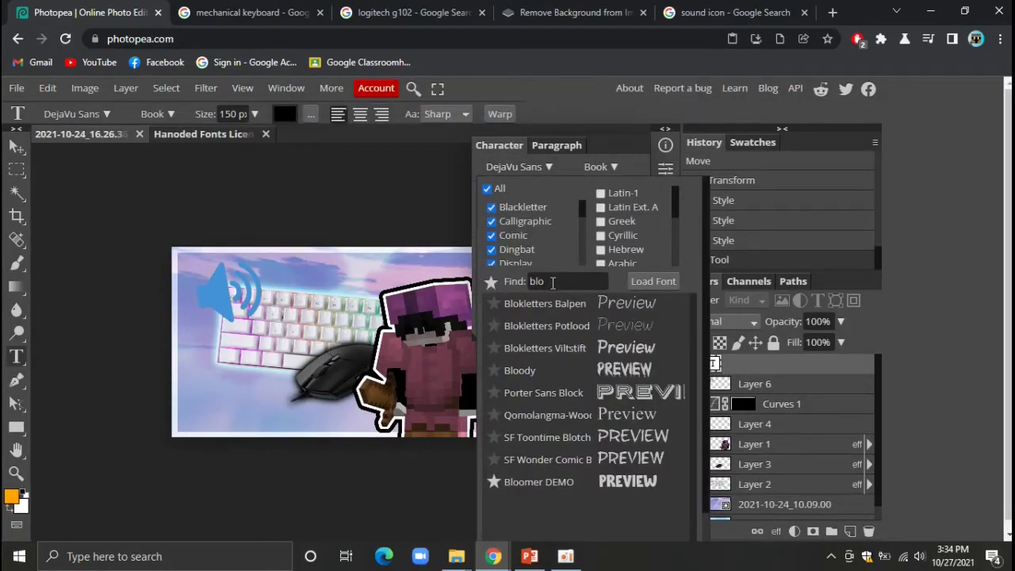
{"action": "left_click", "coordinate": [542, 490]}
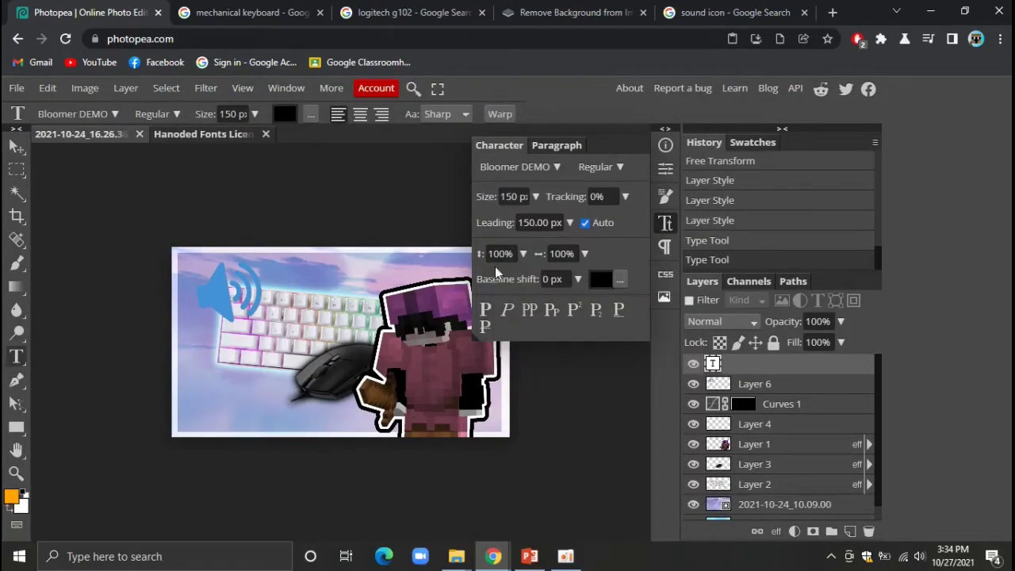
Type the heading 'HOW TO MAKE A THUMBNAIL' on the canvas and select it
{"action": "left_click", "coordinate": [208, 387]}
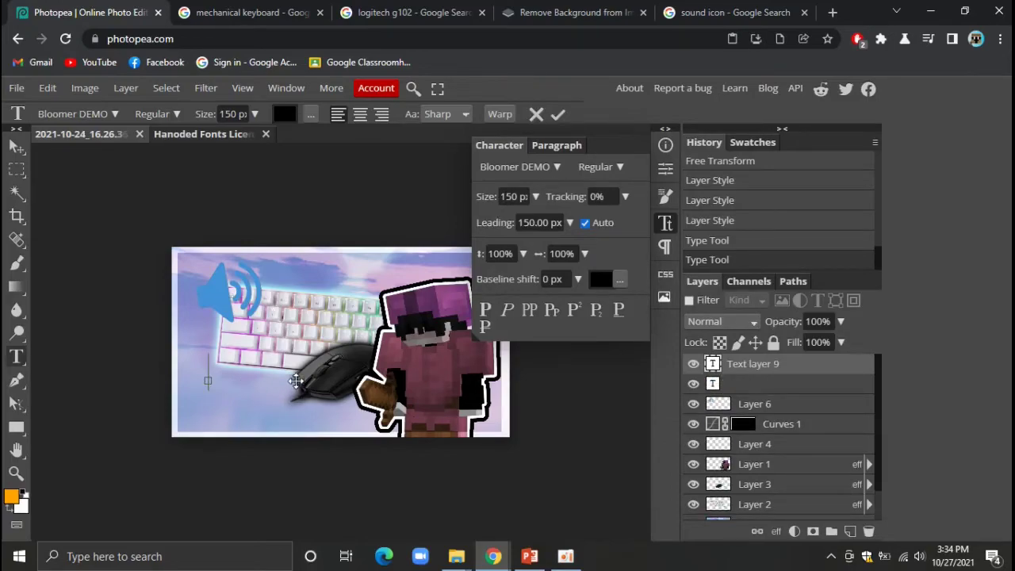
{"action": "type", "text": "HOW"}
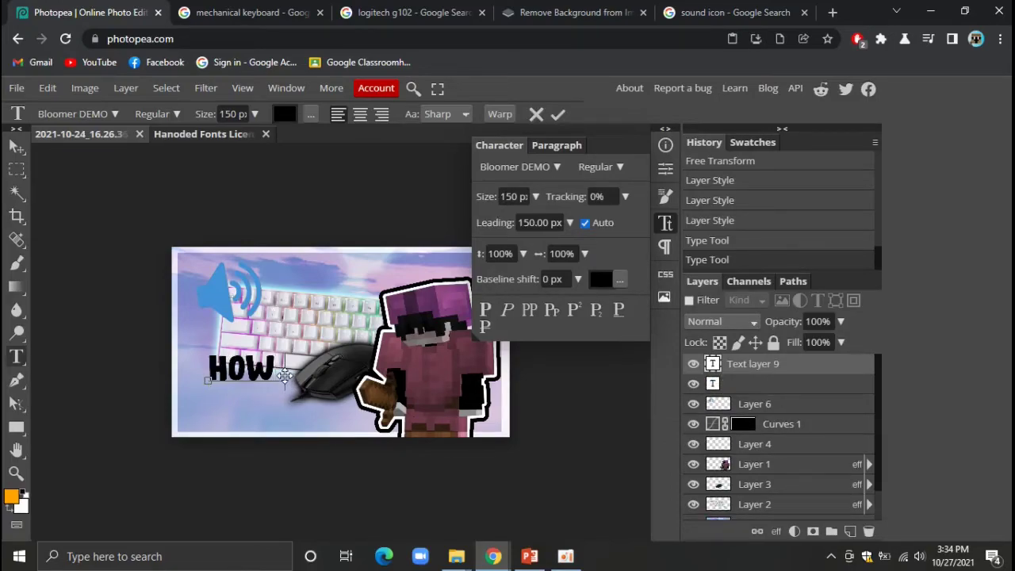
{"action": "type", "text": " TO MAKE A T"}
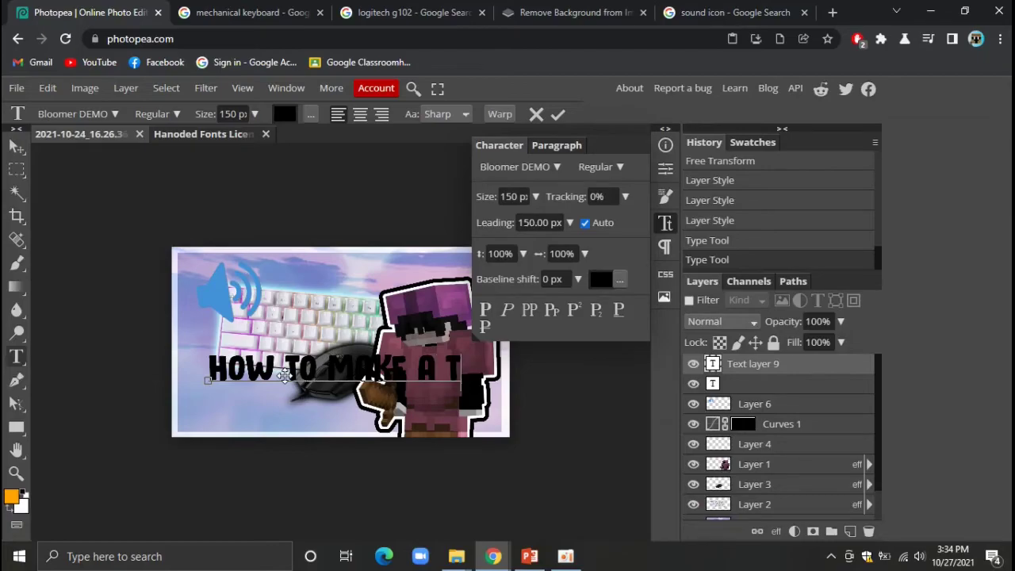
{"action": "type", "text": "HU"}
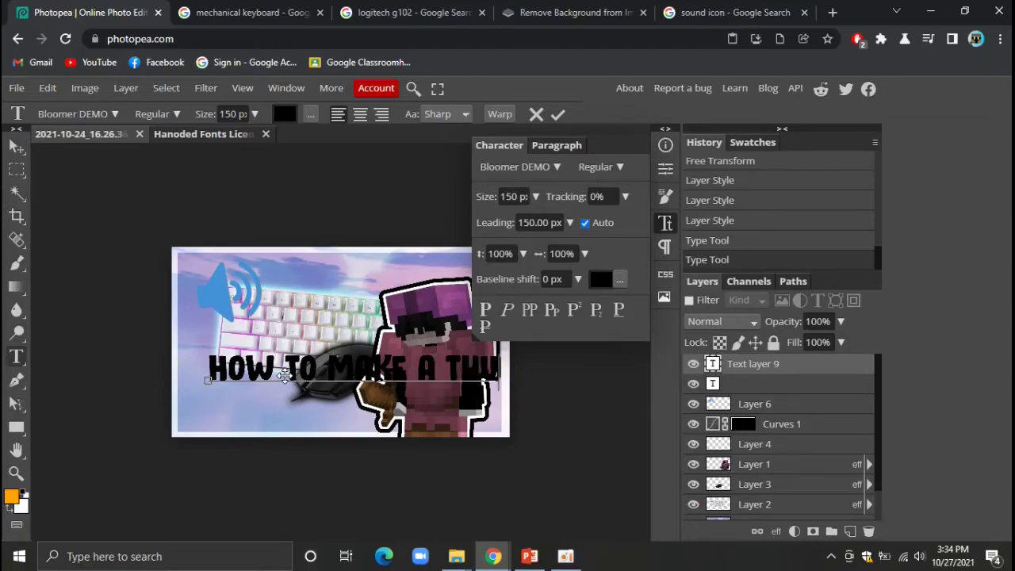
{"action": "type", "text": "MBNAI"}
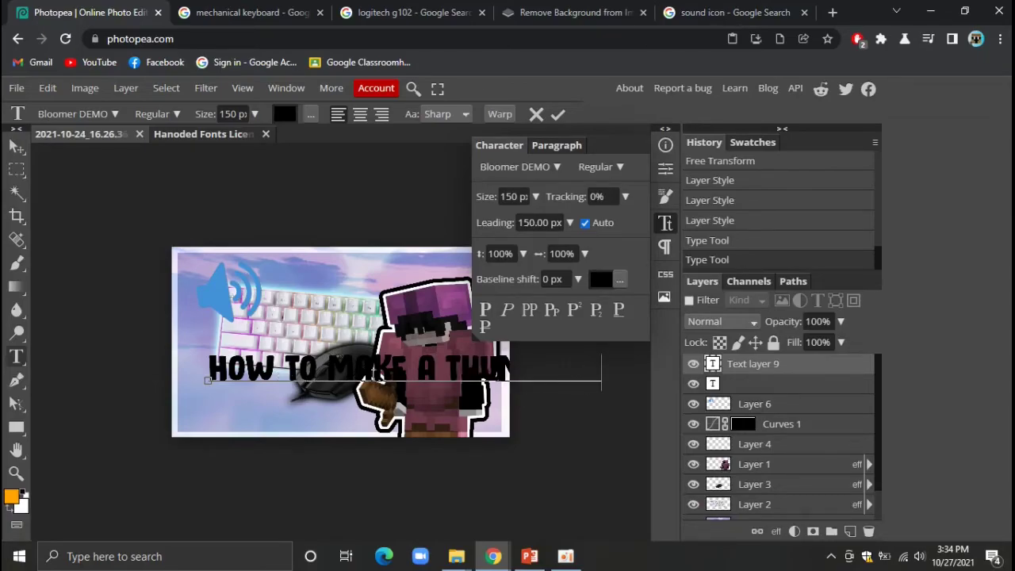
{"action": "left_click_drag", "start_coordinate": [610, 372], "coordinate": [224, 379]}
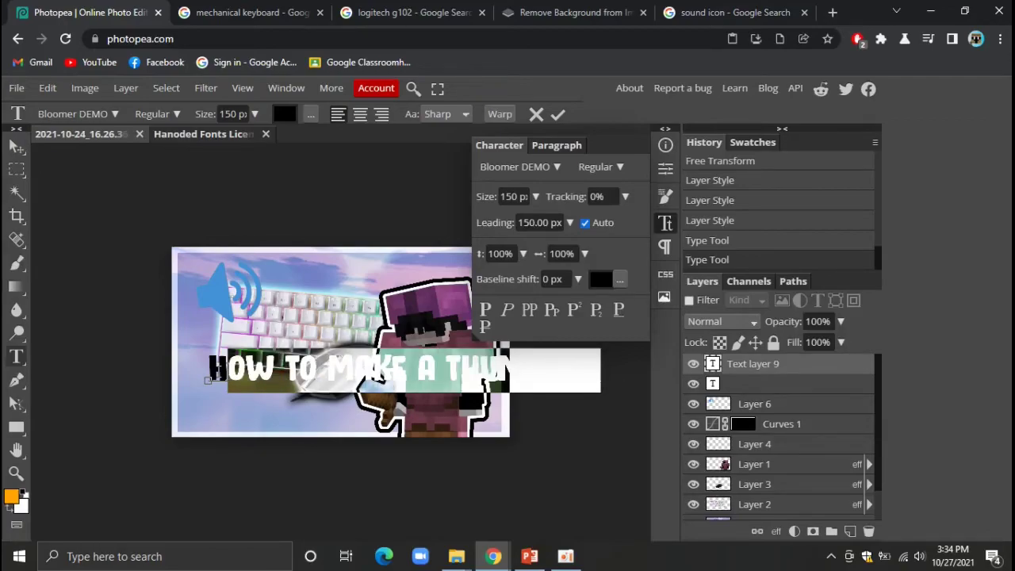
{"action": "mouse_move", "coordinate": [608, 362]}
{"action": "left_mouse_down"}
{"action": "mouse_move", "coordinate": [514, 386]}
{"action": "mouse_move", "coordinate": [177, 374]}
{"action": "left_mouse_up"}
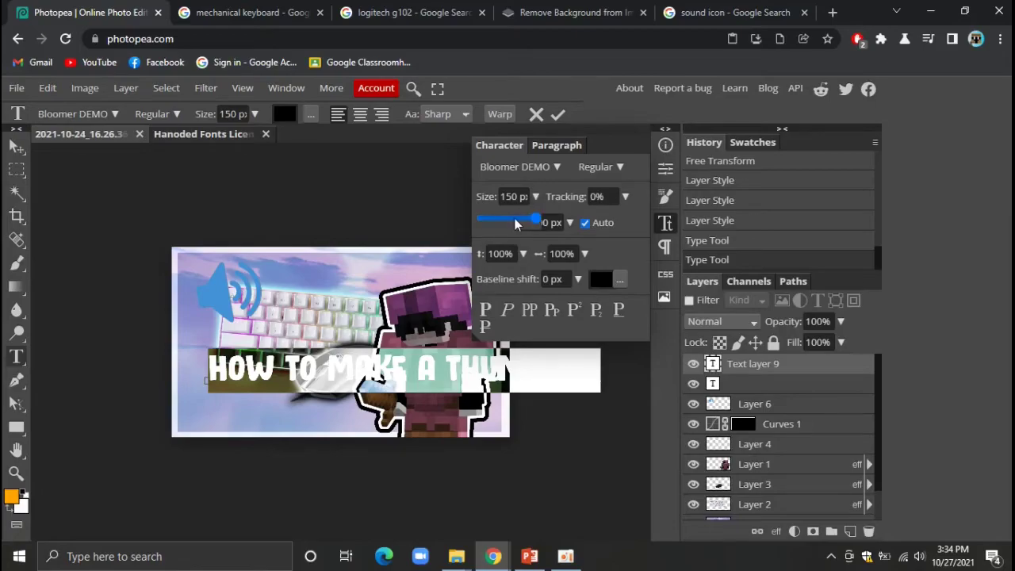
Make the heading 93 px and white, then move it to the thumbnail's lower left
{"action": "left_click_drag", "start_coordinate": [514, 222], "coordinate": [542, 234]}
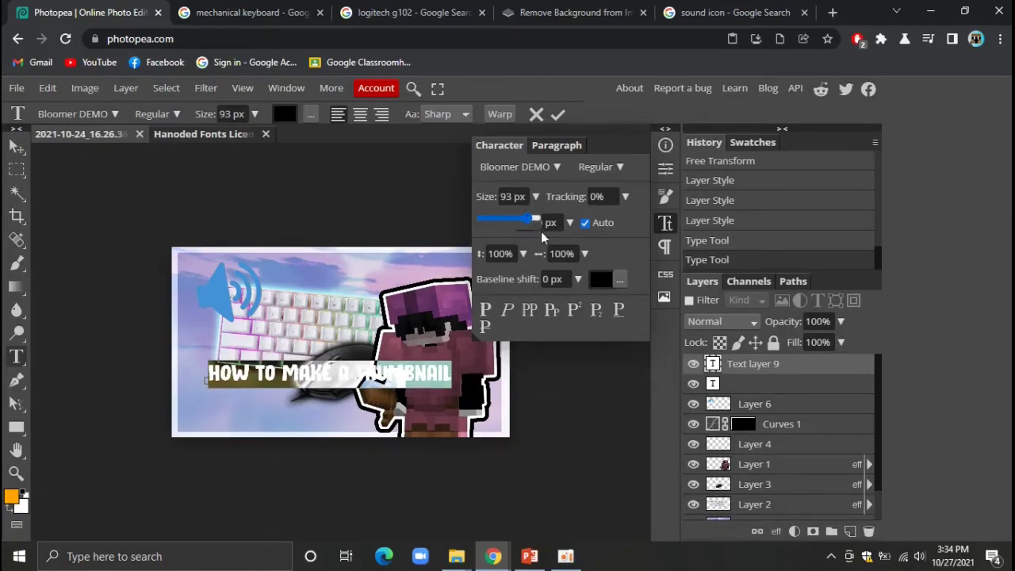
{"action": "left_click", "coordinate": [601, 278]}
{"action": "mouse_move", "coordinate": [284, 293]}
{"action": "left_mouse_down"}
{"action": "mouse_move", "coordinate": [300, 229]}
{"action": "mouse_move", "coordinate": [91, 202]}
{"action": "left_mouse_up"}
{"action": "left_click", "coordinate": [381, 402]}
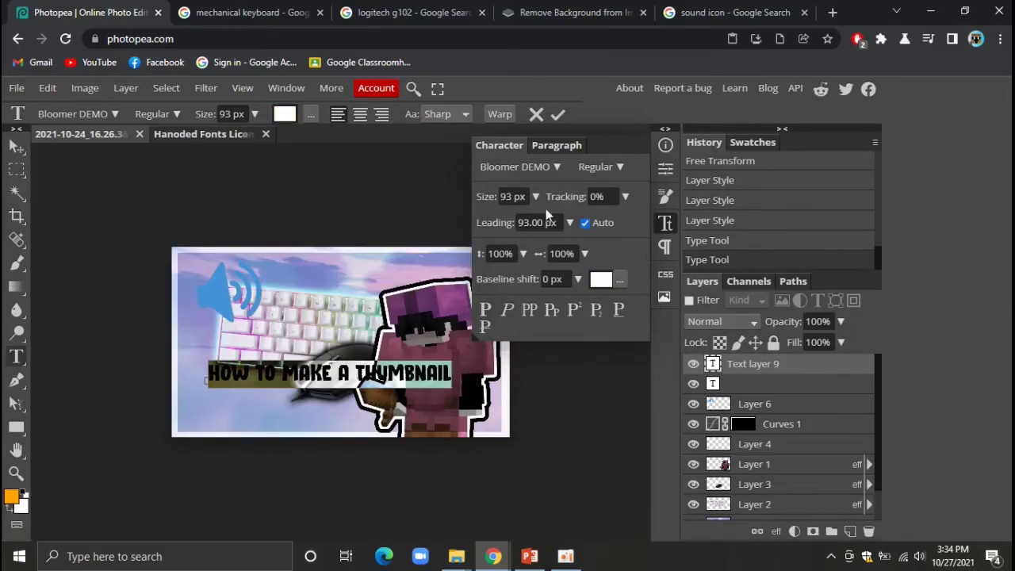
{"action": "left_click", "coordinate": [666, 224]}
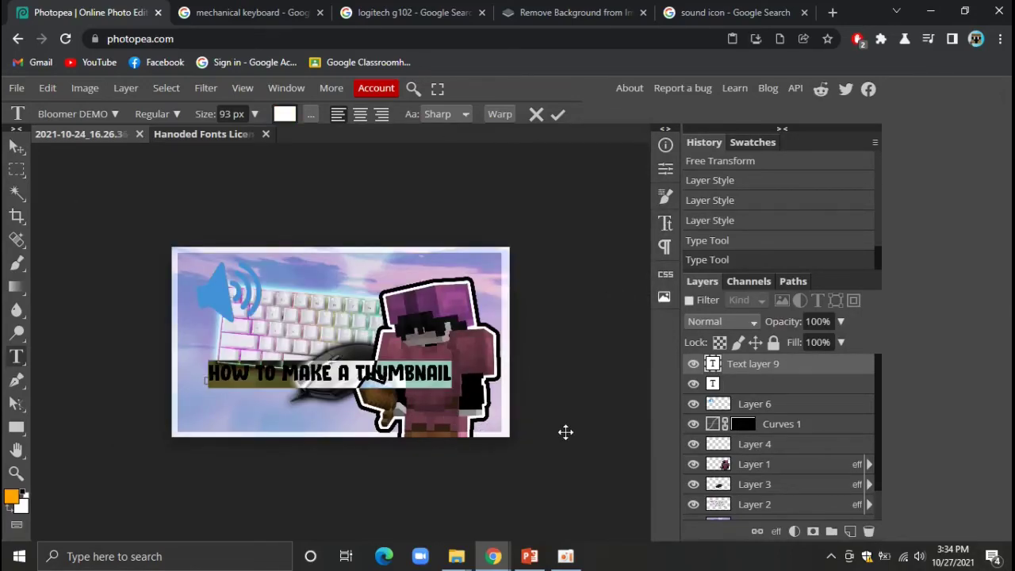
{"action": "left_click", "coordinate": [462, 391]}
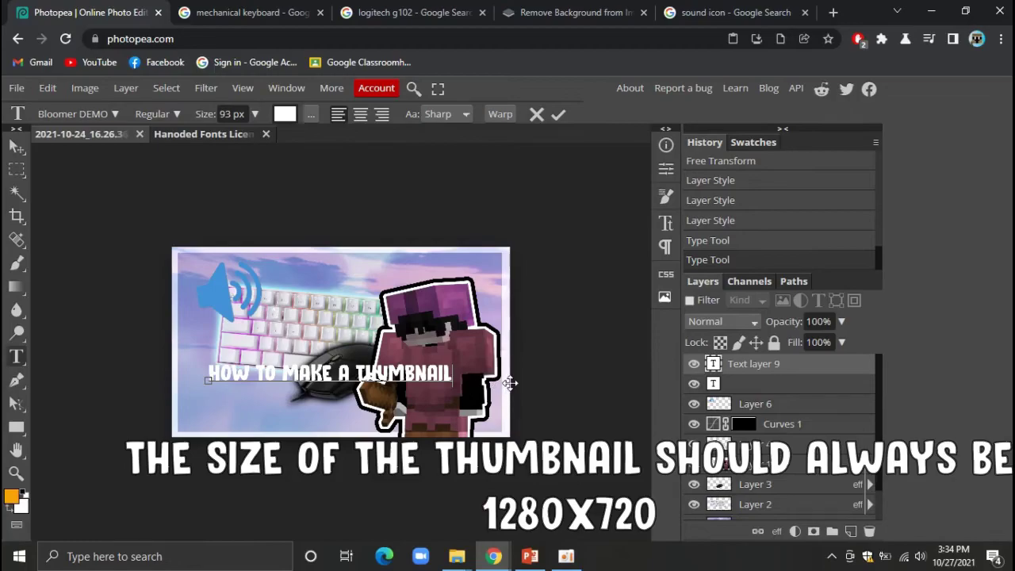
{"action": "mouse_move", "coordinate": [504, 387]}
{"action": "left_mouse_down"}
{"action": "mouse_move", "coordinate": [474, 400]}
{"action": "mouse_move", "coordinate": [489, 418]}
{"action": "left_mouse_up"}
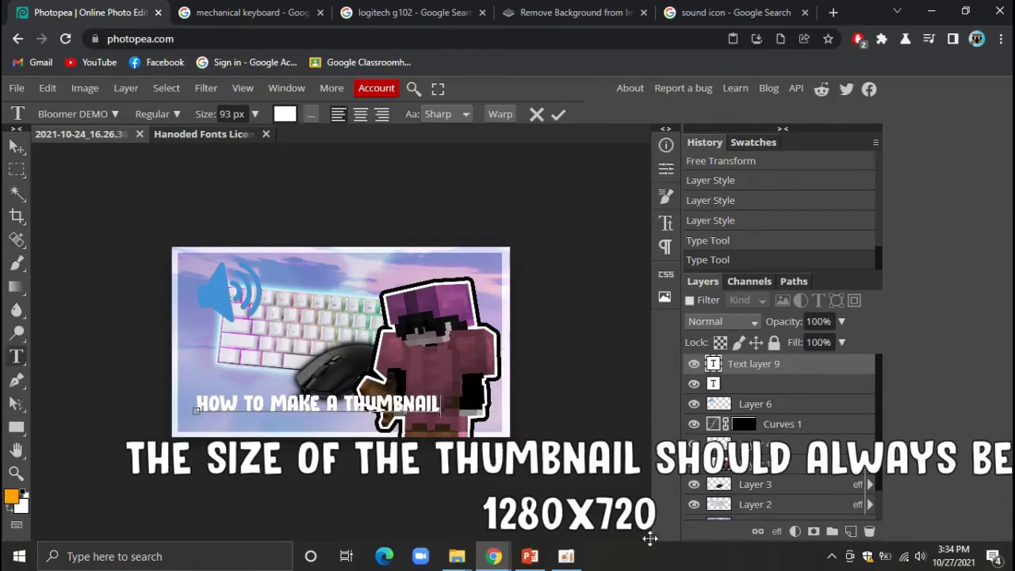
Export the thumbnail as a PNG at 1280 × 720 and save the download
{"action": "left_click", "coordinate": [19, 90]}
{"action": "mouse_move", "coordinate": [44, 305]}
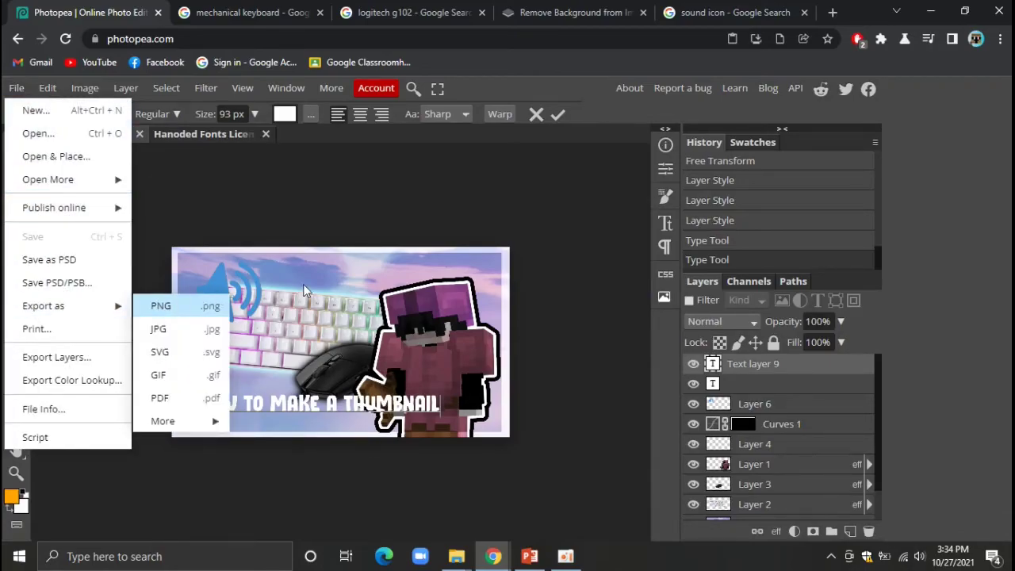
{"action": "left_click", "coordinate": [161, 306]}
{"action": "double_click", "coordinate": [565, 157]}
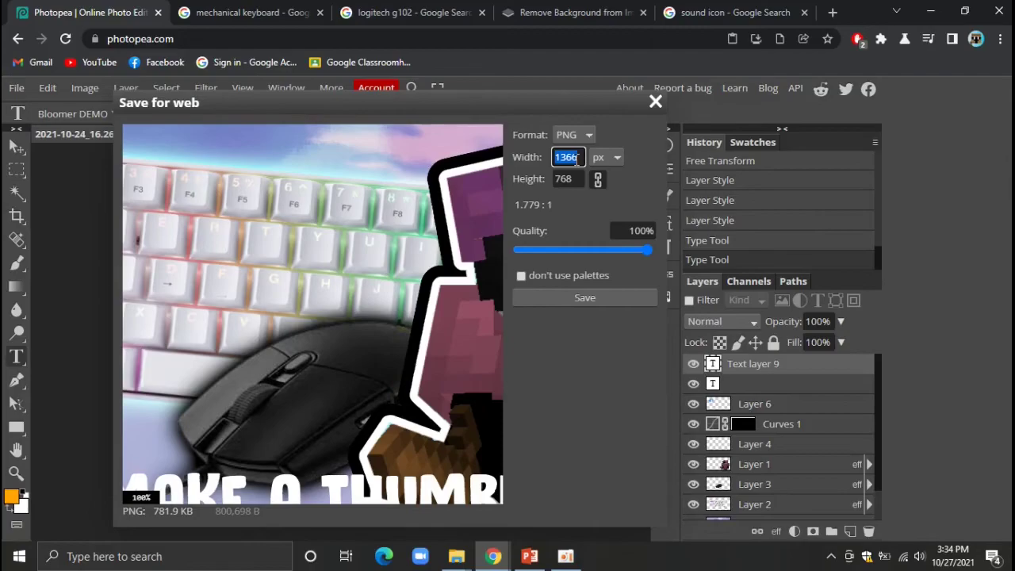
{"action": "key", "text": "BackSpace"}
{"action": "double_click", "coordinate": [568, 178]}
{"action": "type", "text": "720"}
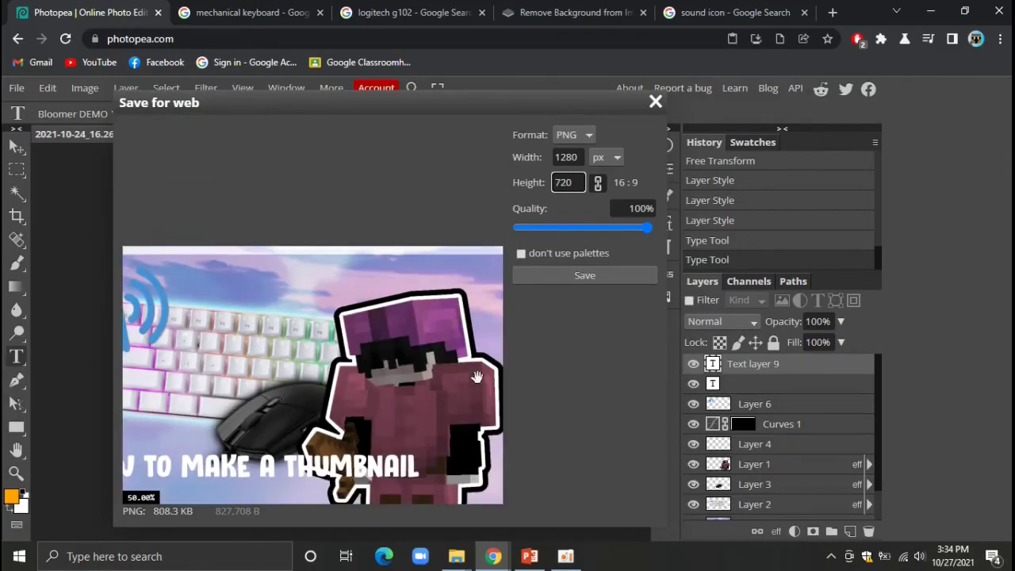
{"action": "left_click", "coordinate": [595, 279]}
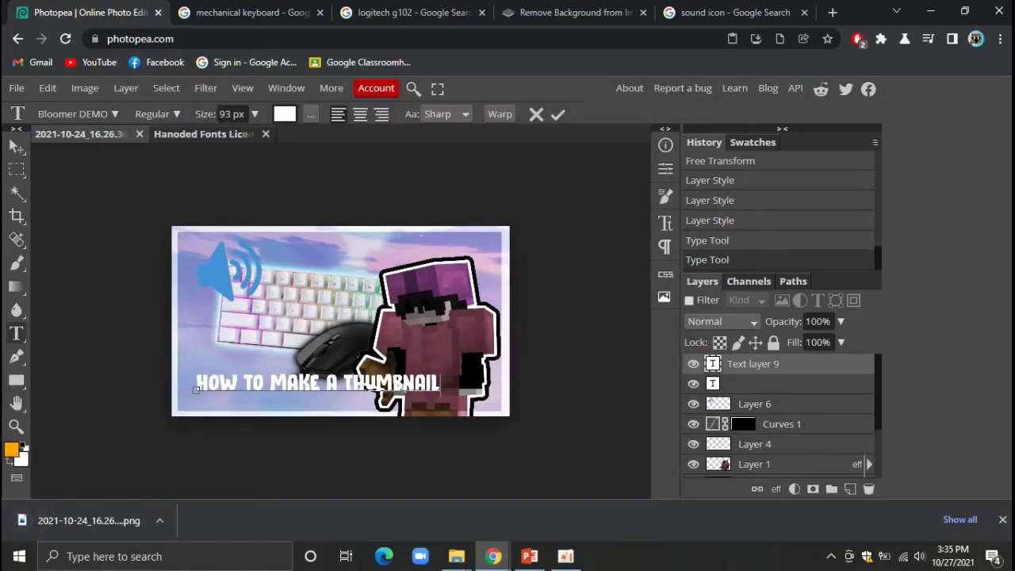
{"action": "left_click", "coordinate": [32, 520]}
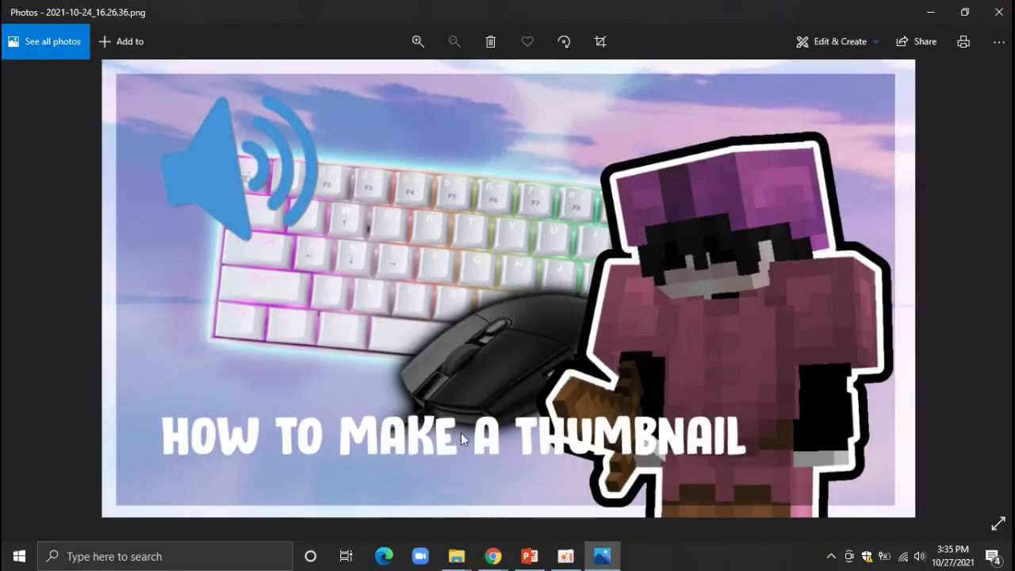
{"action": "left_click", "coordinate": [998, 12]}
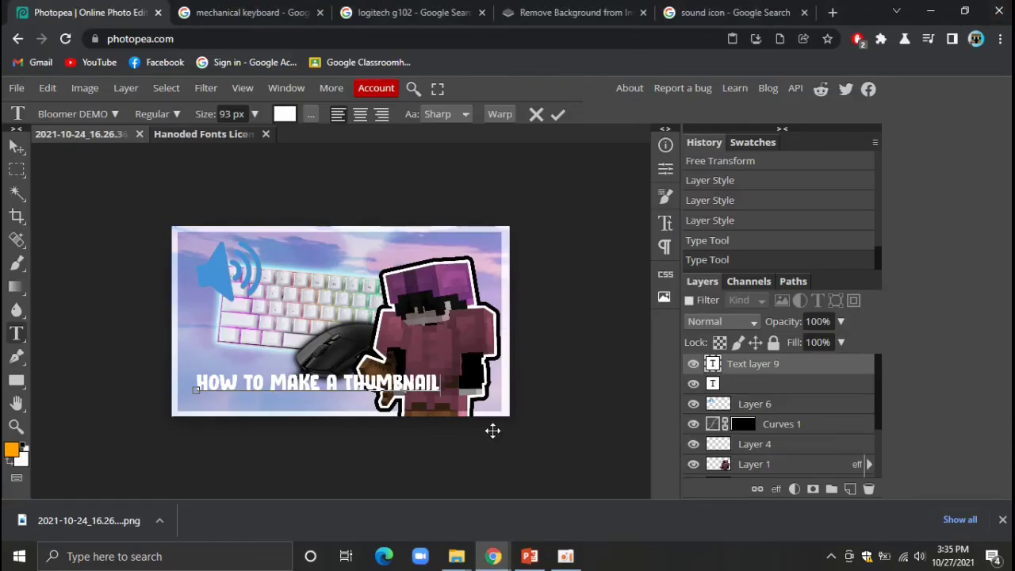